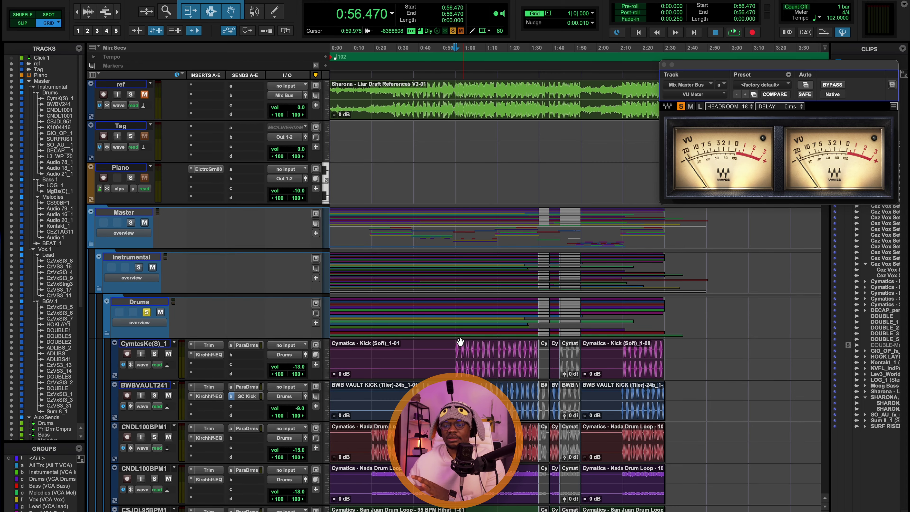
Look through the session's tracks from the drums down to the background vocals, returning to the Drums folder
scroll(466, 343, "down", 5)
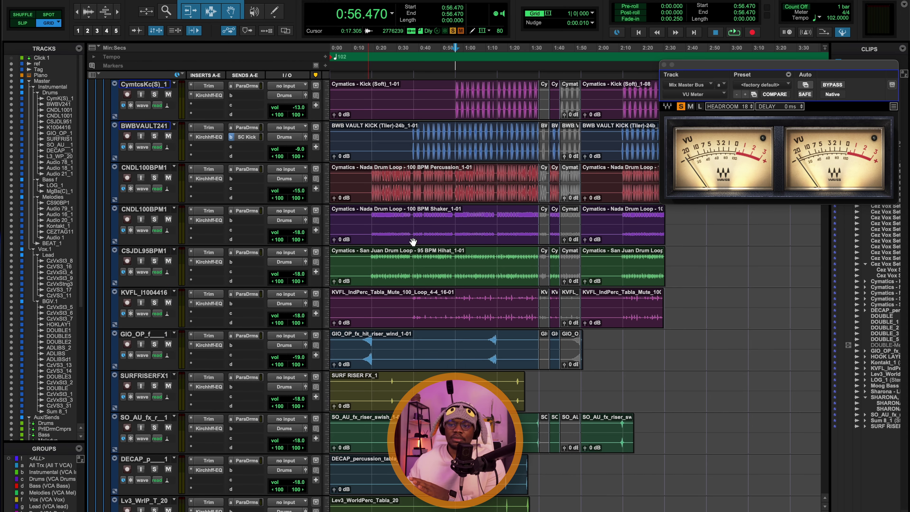
scroll(414, 243, "down", 10)
scroll(411, 251, "down", 5)
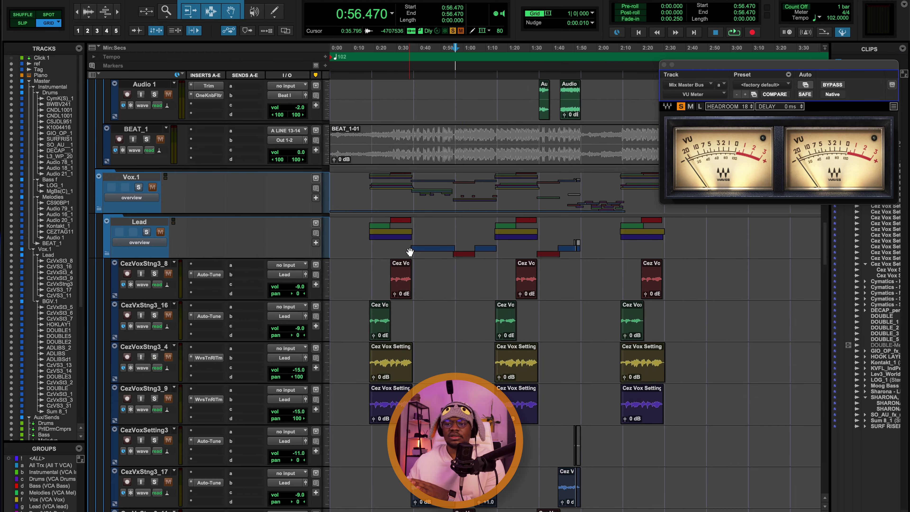
scroll(396, 335, "down", 4)
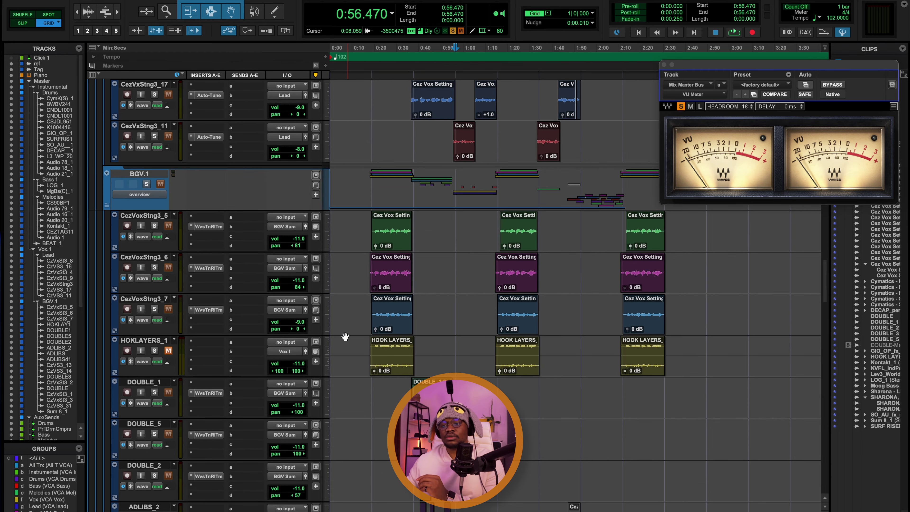
scroll(394, 337, "up", 20)
scroll(393, 340, "down", 15)
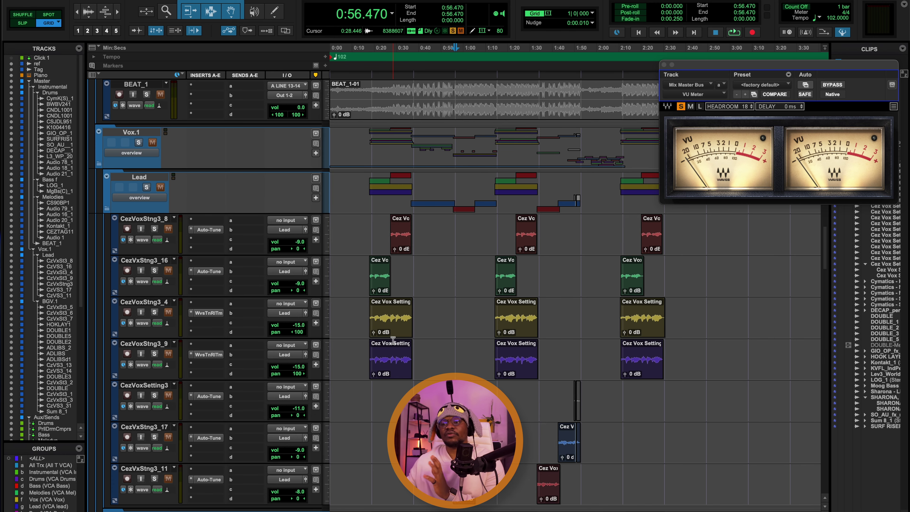
scroll(451, 301, "up", 15)
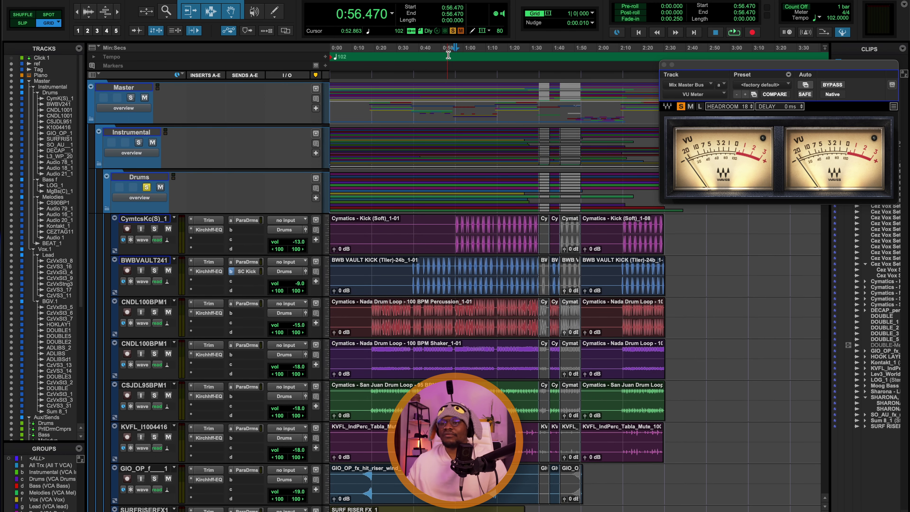
Play the drums, solo the Cymatics Kick (Soft) track and stop playback after auditioning it
key("space")
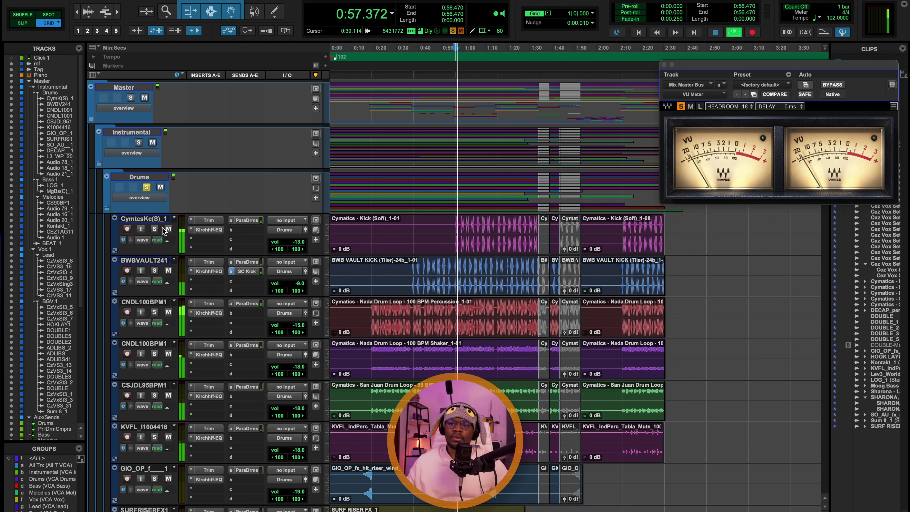
left_click(155, 229)
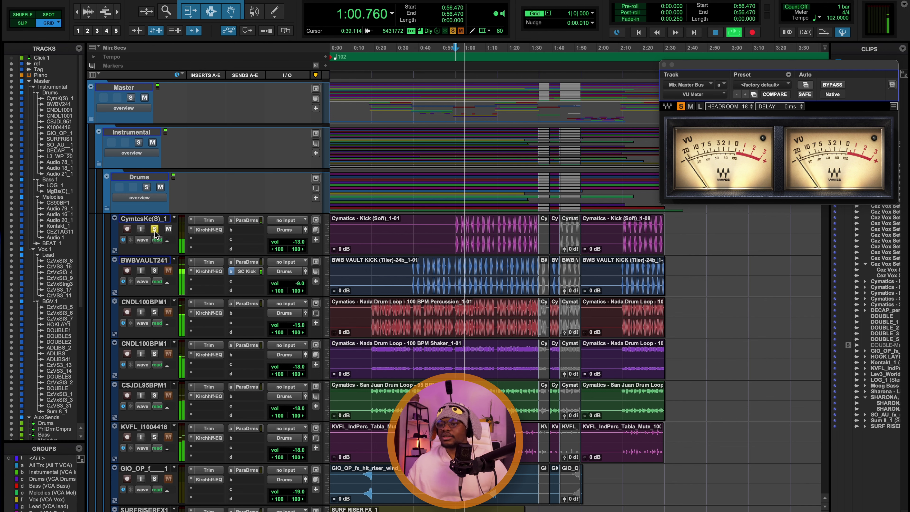
key("space")
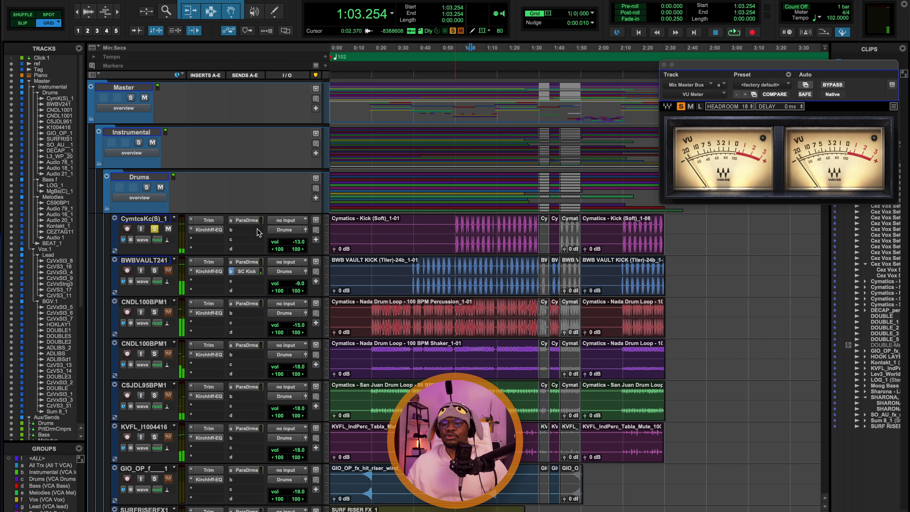
Inspect the Trim gain and the Kirchhoff-EQ high-pass band on the soft kick track
left_click(201, 220)
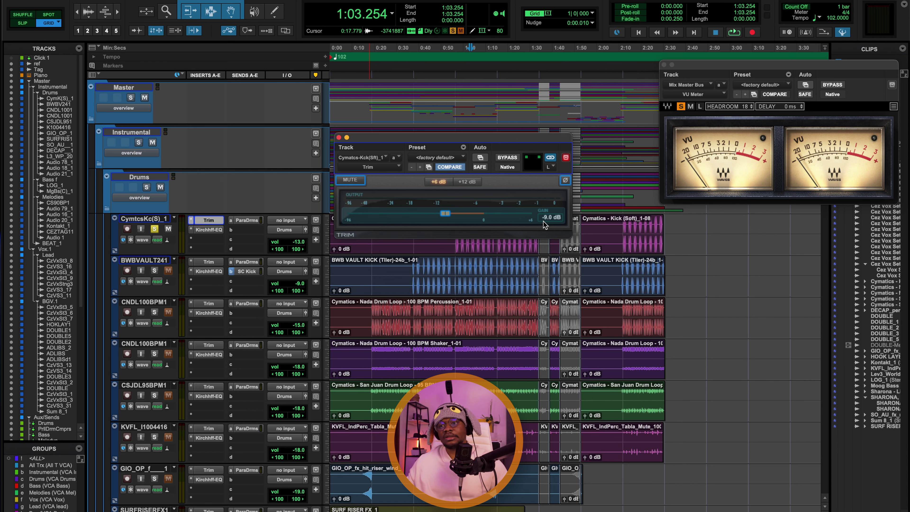
left_click_drag(401, 136, 405, 101)
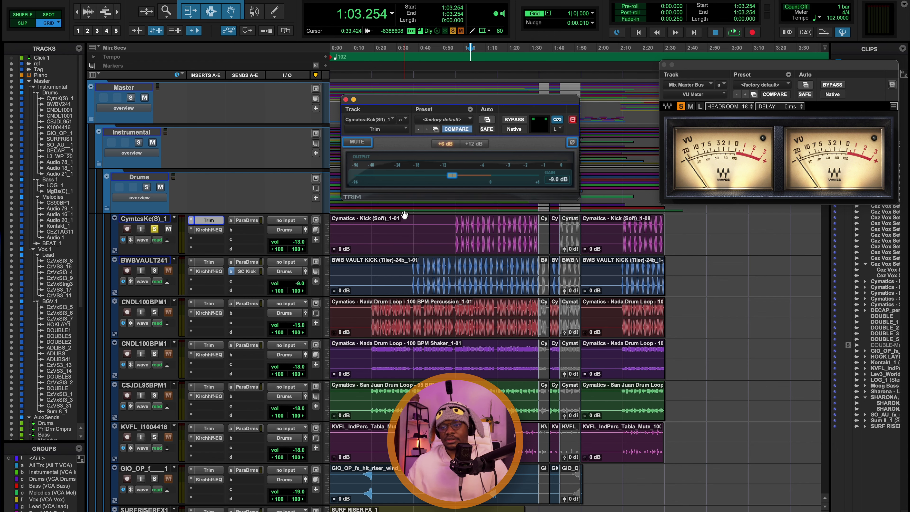
left_click(209, 229)
left_click(209, 229)
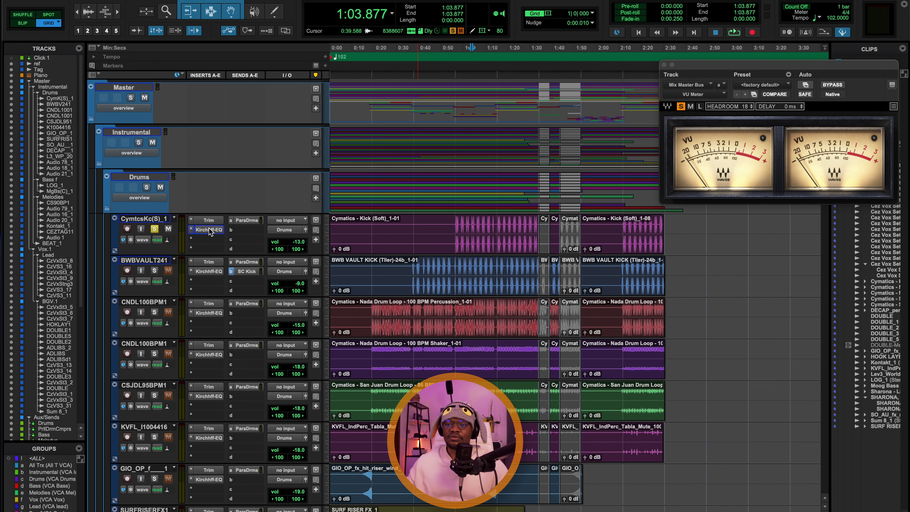
left_click(209, 229)
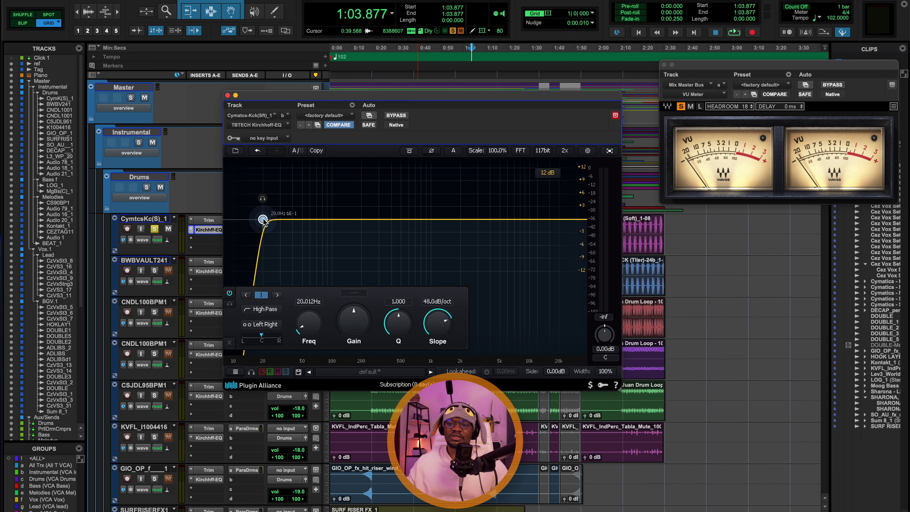
left_click(227, 95)
Play the soloed soft kick briefly and check its ParaDrms send
key("space")
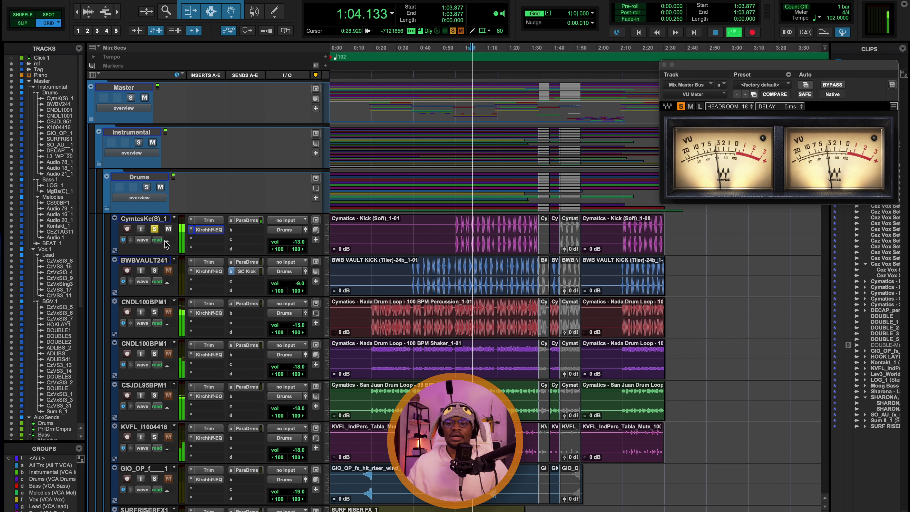
key("space")
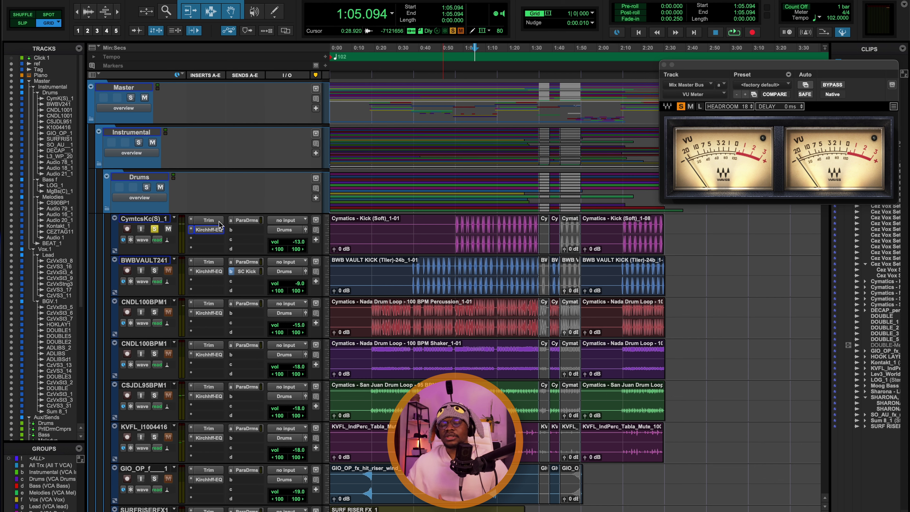
left_click(243, 220)
key("super+w")
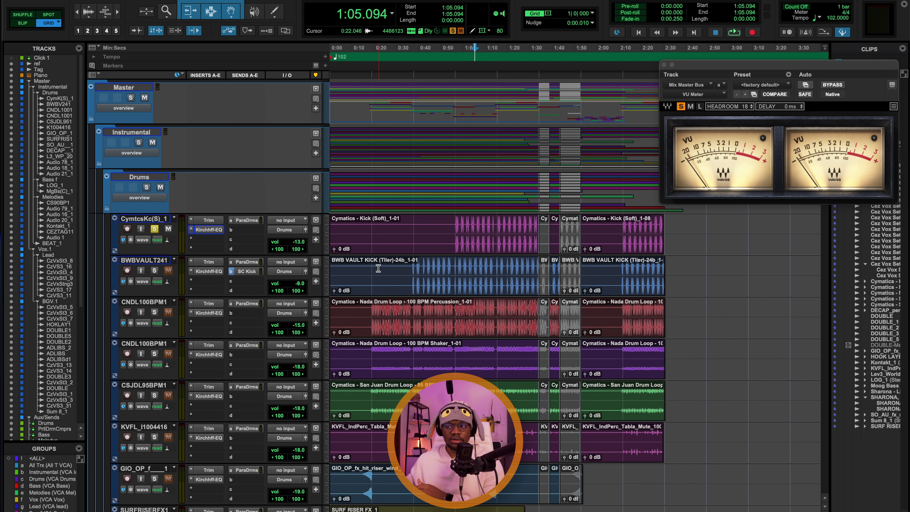
Inspect the Trim and Kirchhoff-EQ inserts on the BWB Vault kick track
scroll(290, 205, "down", 5)
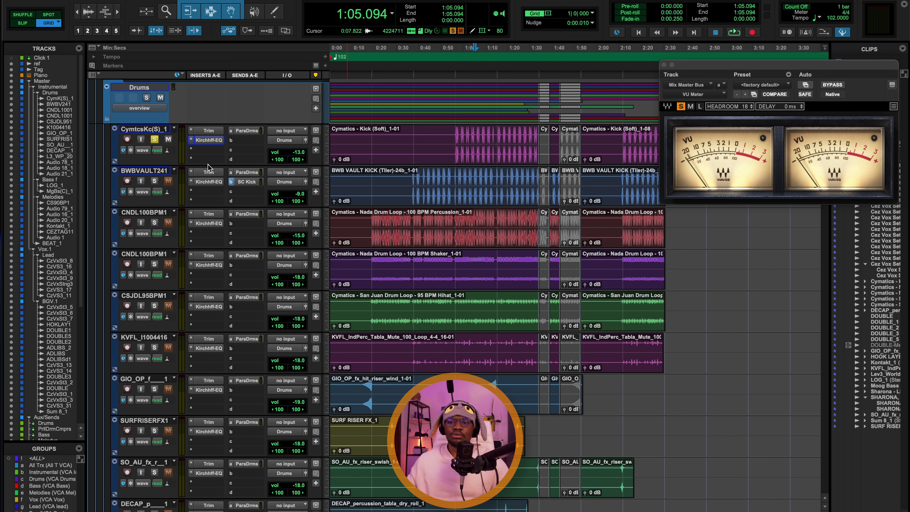
left_click(206, 173)
left_click(206, 173)
left_click(208, 182)
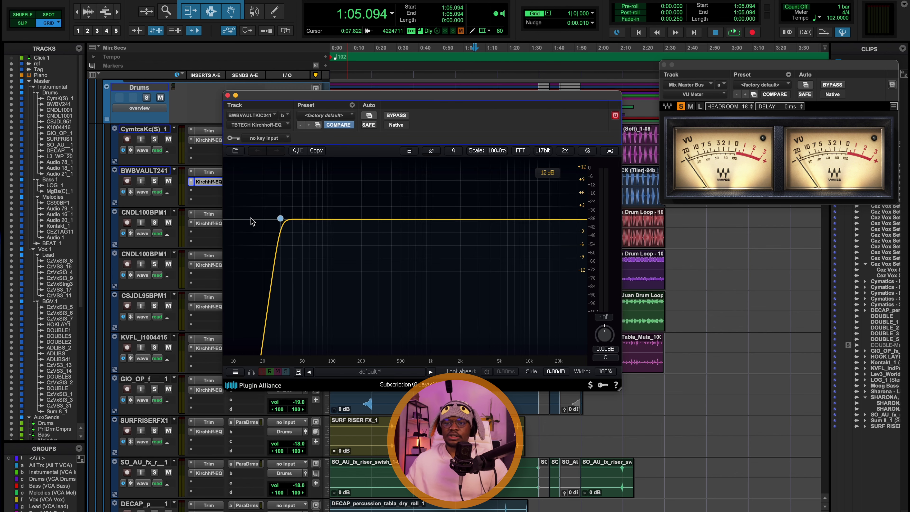
left_click(227, 95)
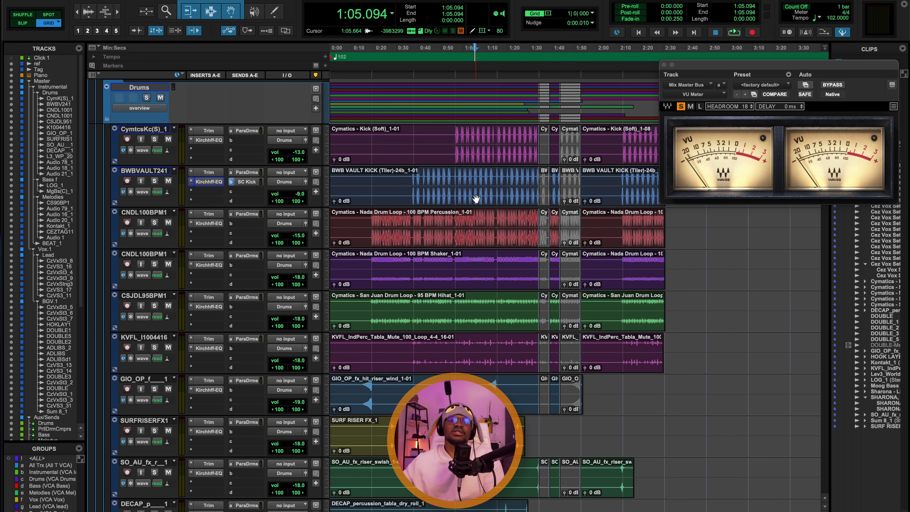
Solo the Nada Drum Loop percussion track and play it from 0:18.823
left_click(372, 215)
left_click(155, 223)
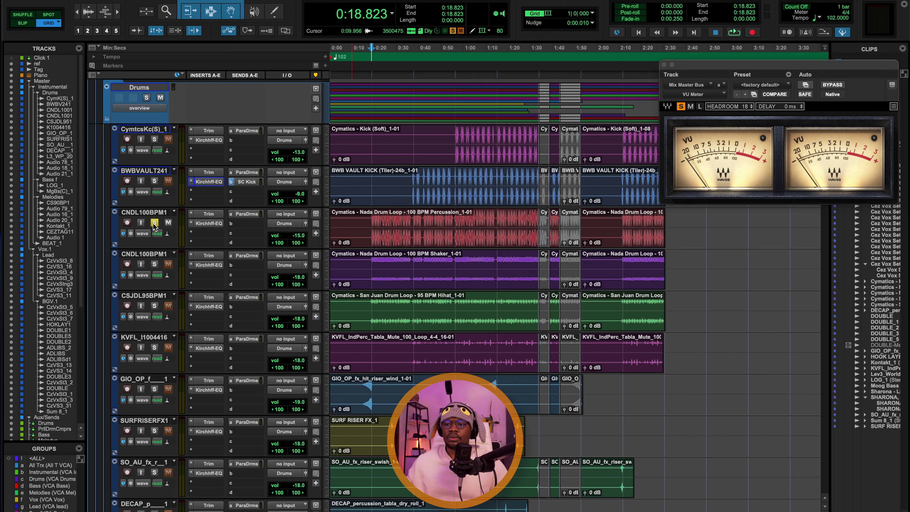
key("space")
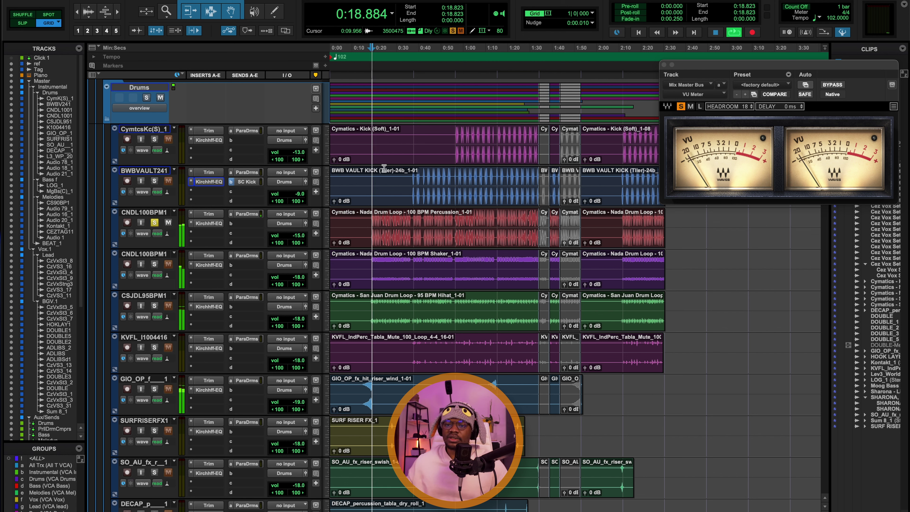
Check the Trim plugin's gain on the percussion loop track with playback stopped
left_click(209, 213)
key("space")
left_click_drag(295, 95, 431, 72)
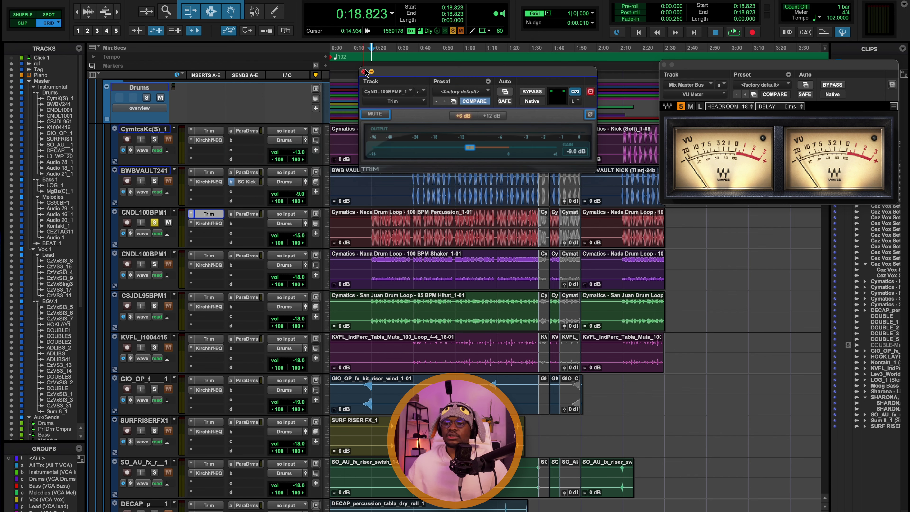
left_click(364, 72)
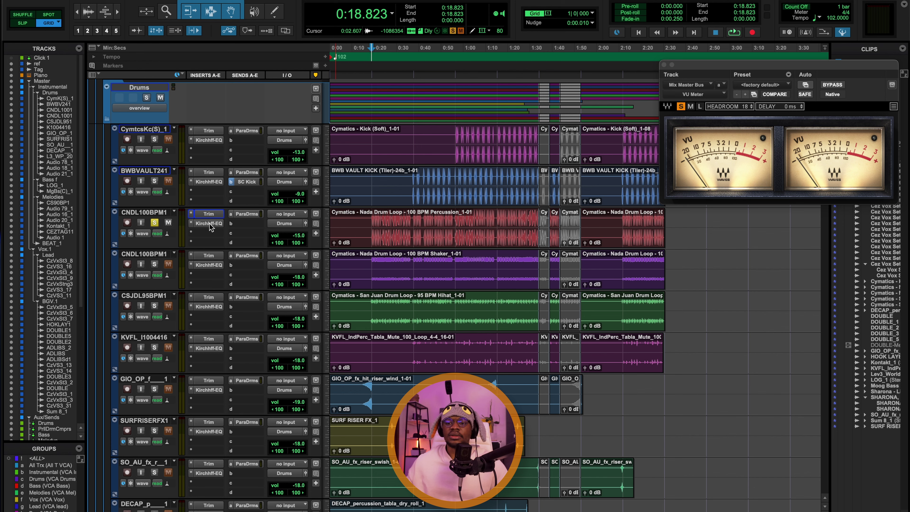
Play the percussion loop with its Kirchhoff-EQ open and inspect the high-pass band's frequency and slope
left_click(222, 223)
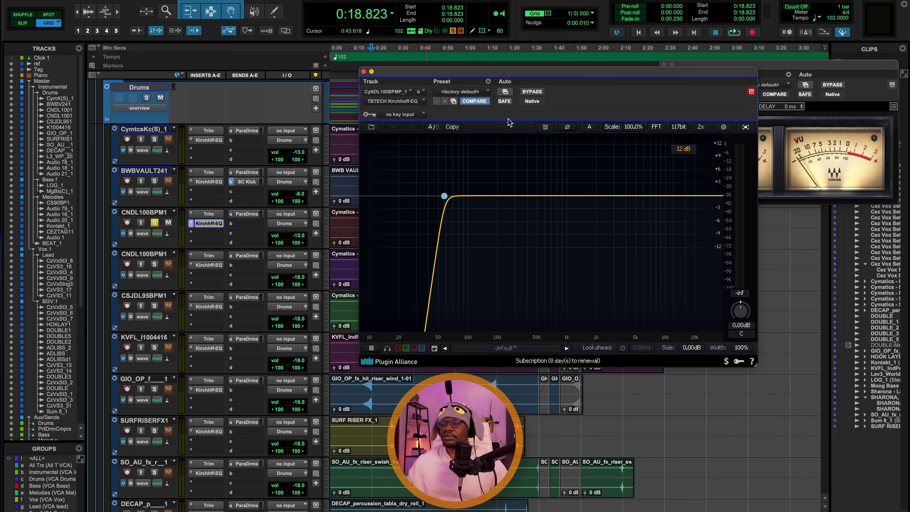
left_click_drag(461, 74, 398, 92)
left_click_drag(487, 91, 469, 103)
key("space")
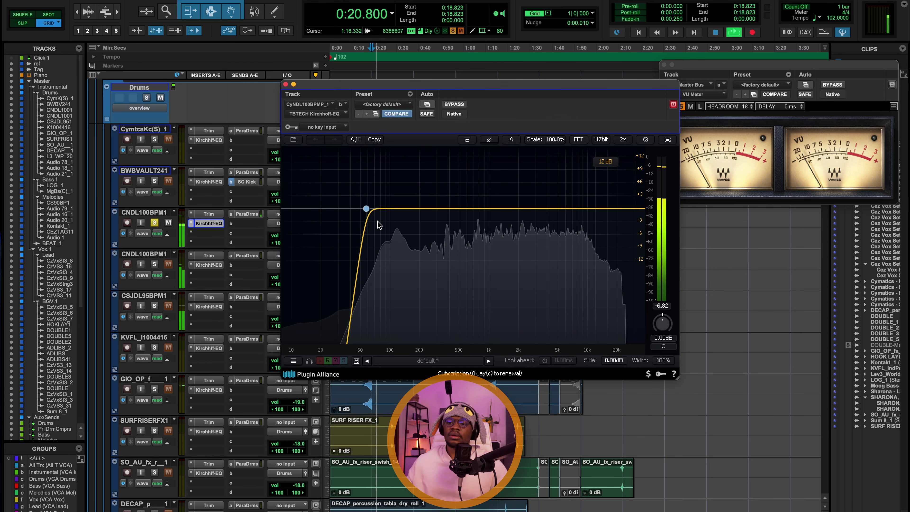
key("space")
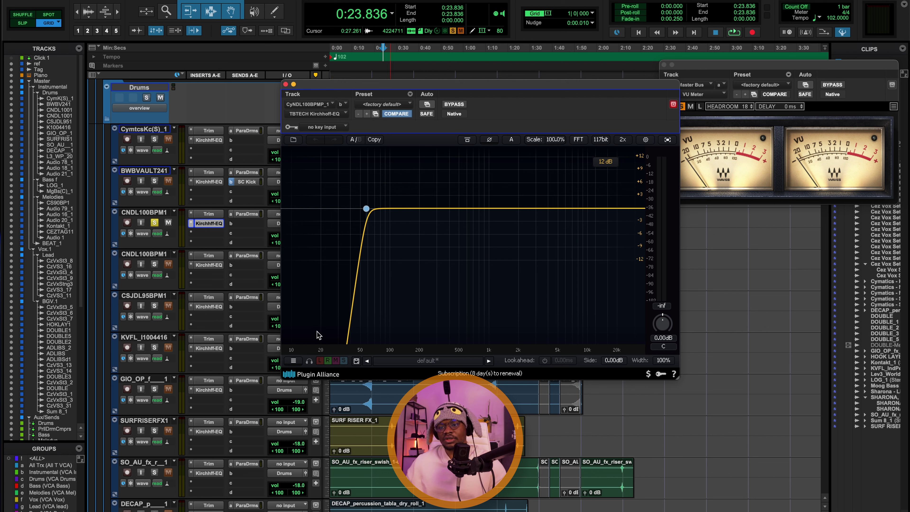
left_click(366, 209)
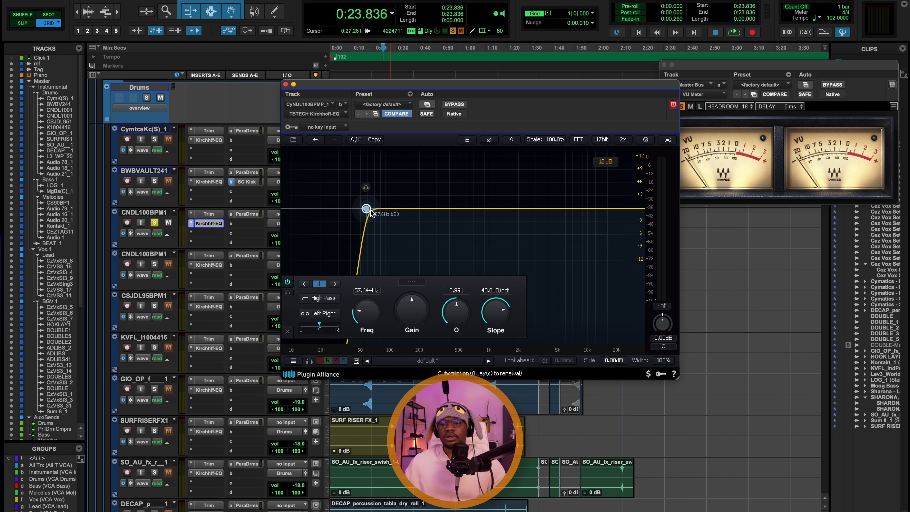
left_click(285, 84)
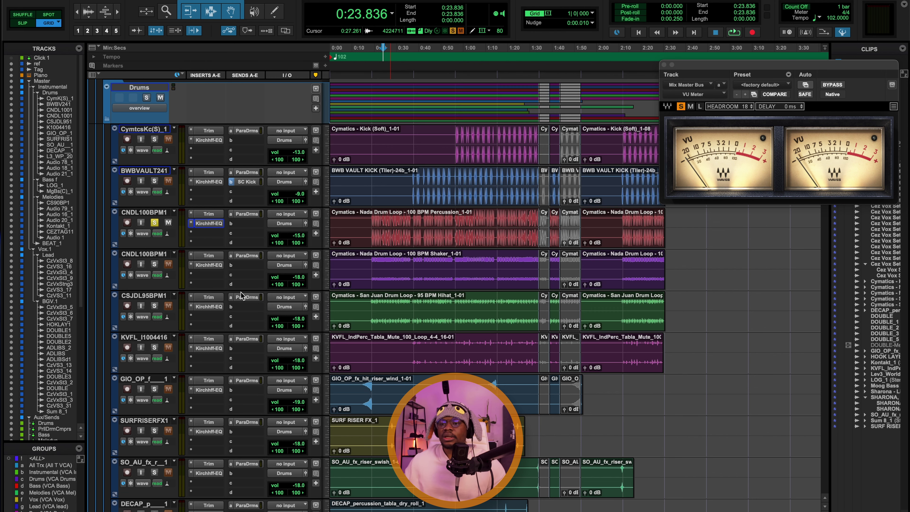
Solo and play the Nada Drum Loop shaker track, inspecting its Trim gain and Kirchhoff-EQ high-pass filter
left_click(155, 264)
key("space")
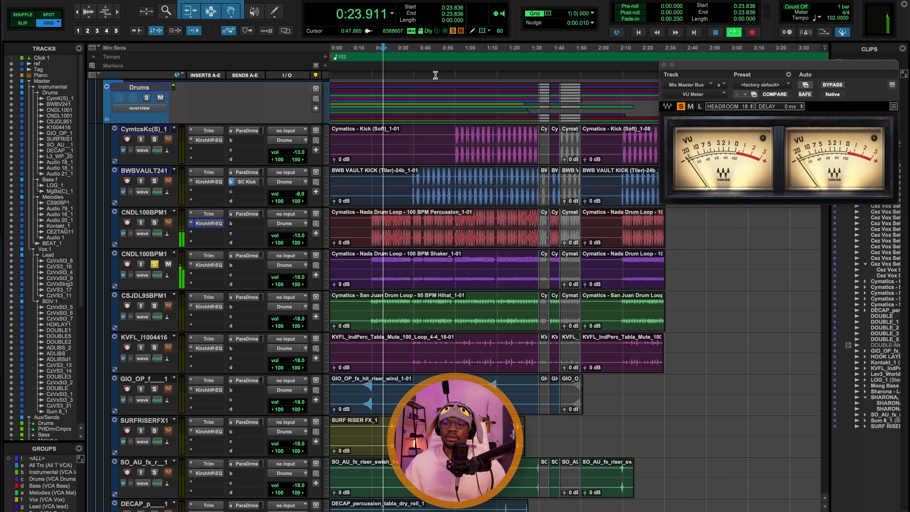
left_click(208, 255)
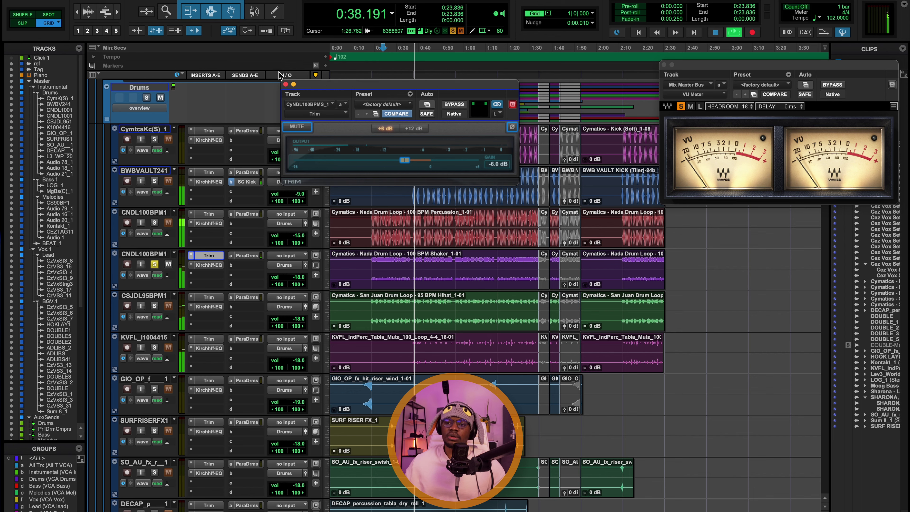
left_click(208, 264)
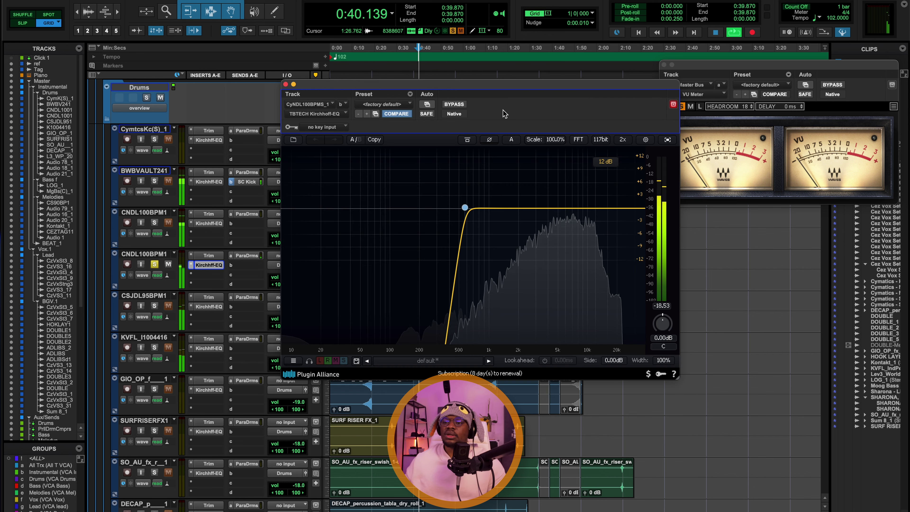
left_click(465, 215)
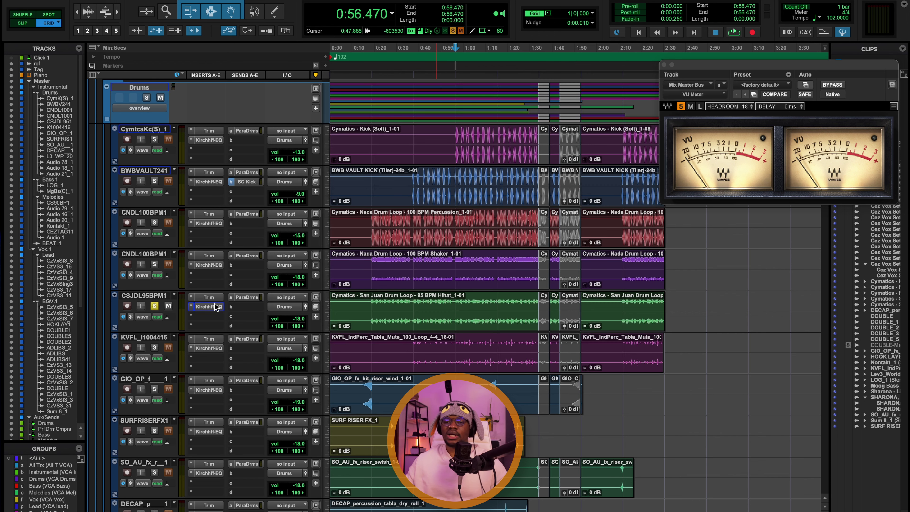
Play the San Juan hi-hat loop from 0:56.470 and inspect its Trim and Kirchhoff-EQ plugins
key("space")
left_click(208, 297)
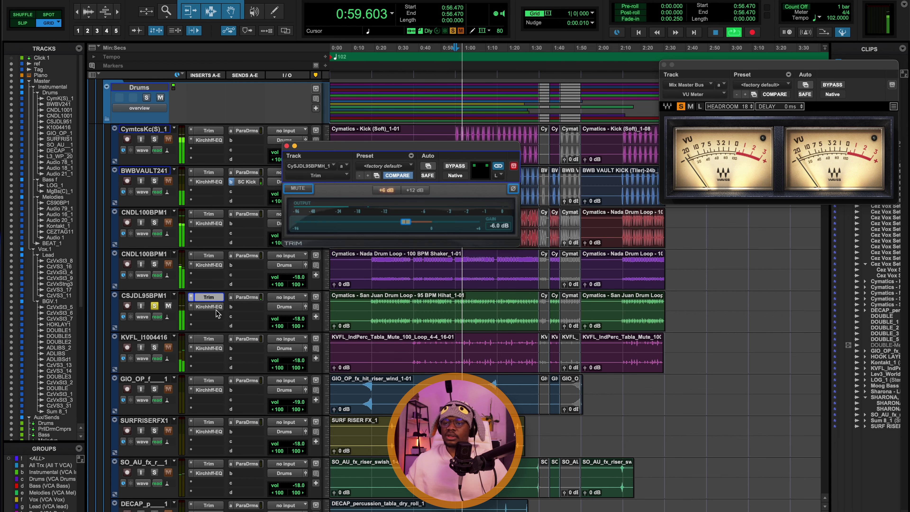
left_click(215, 307)
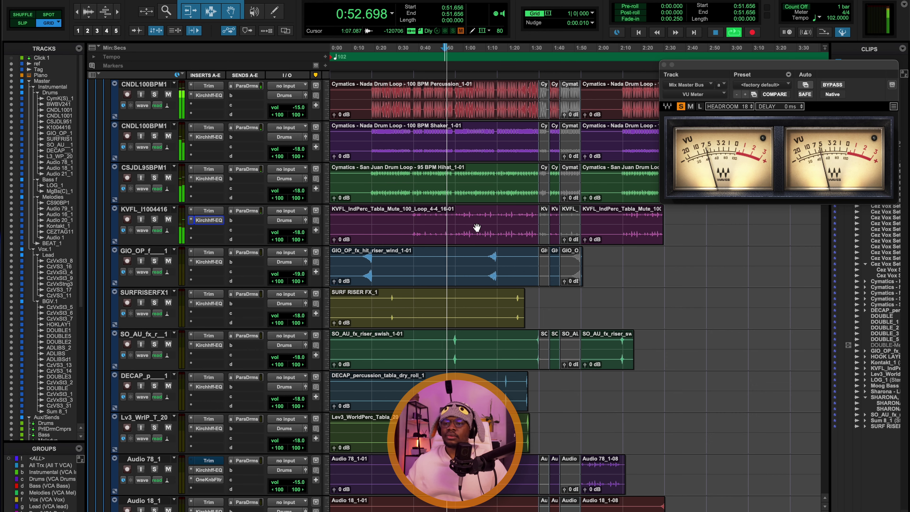
scroll(487, 215, "down", 5)
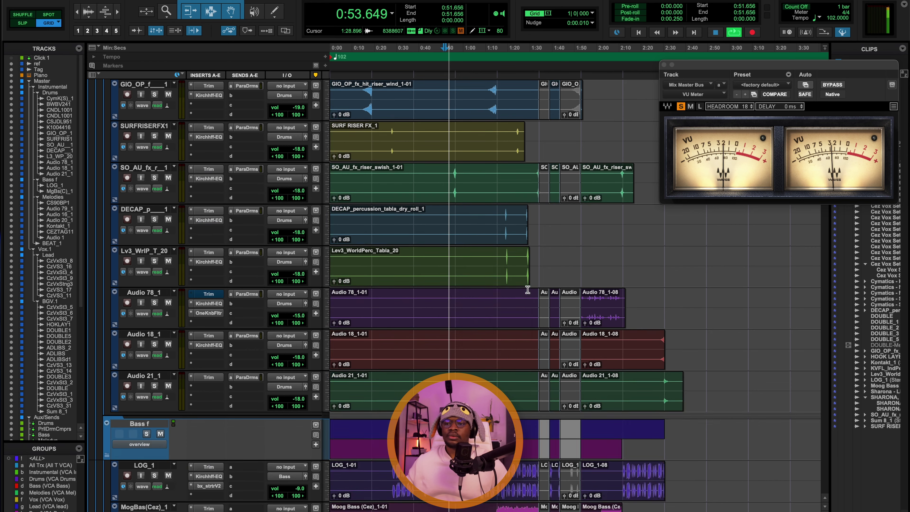
scroll(528, 290, "up", 1)
scroll(471, 240, "up", 4)
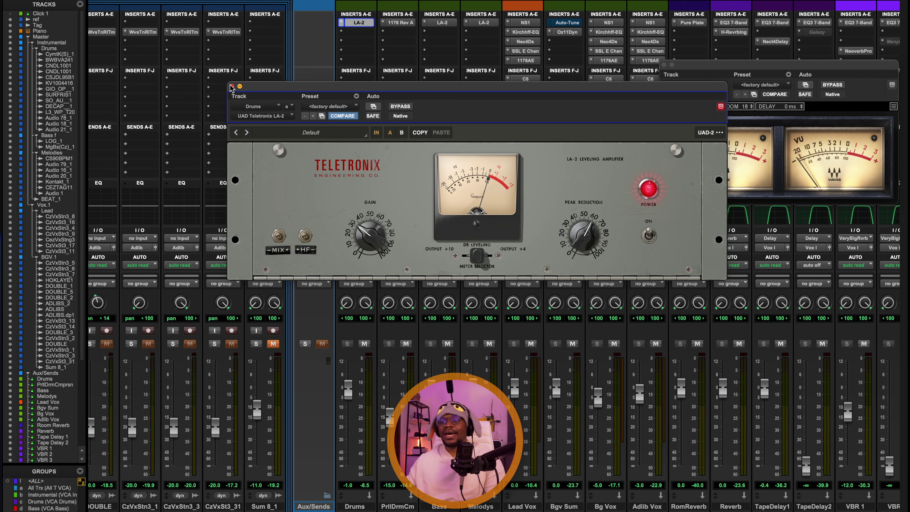
Inspect the UAD Teletronix LA-2 compressor's settings on the Drums aux
left_click(232, 86)
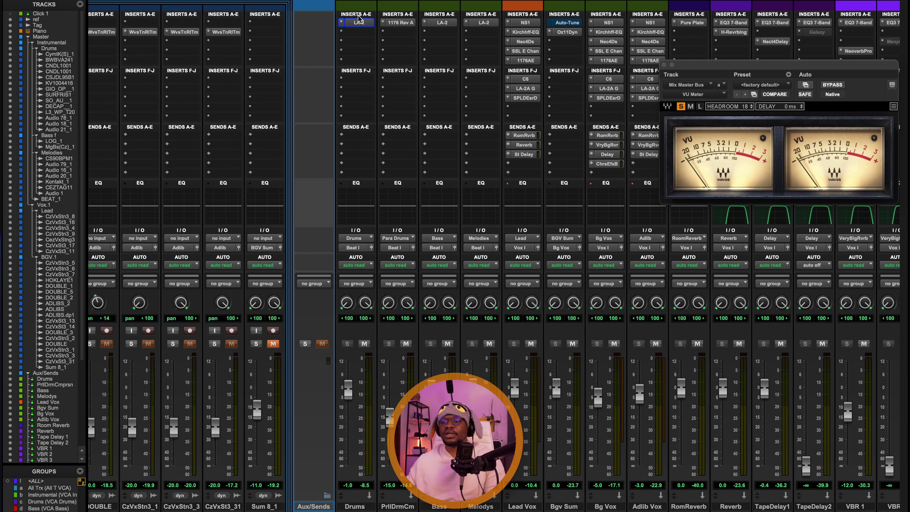
left_click(363, 23)
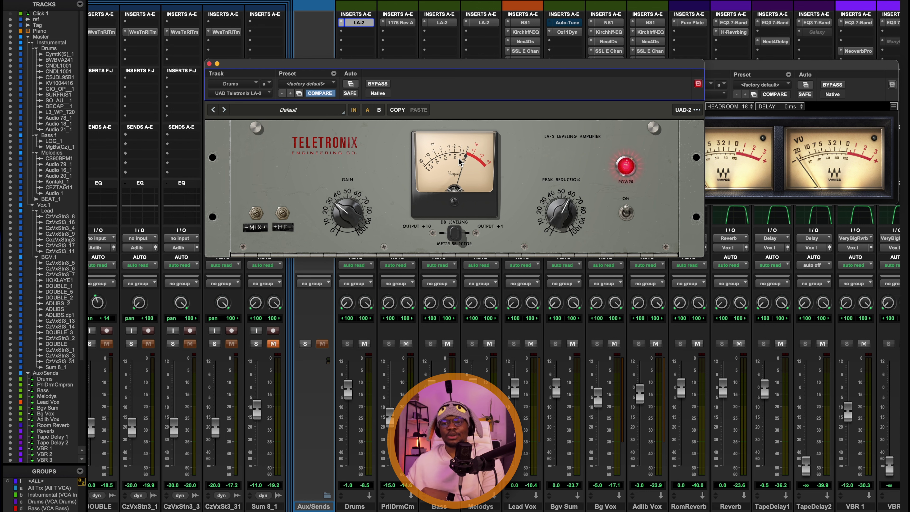
left_click(360, 22)
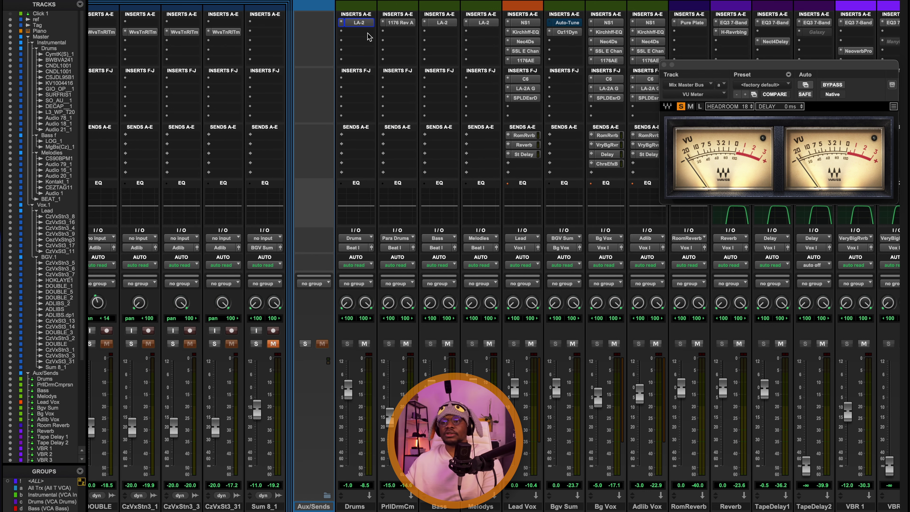
Check the drum tracks' parallel sends and inspect the UADx 1176 Rev A compressor on the parallel drum aux
key("super+equal")
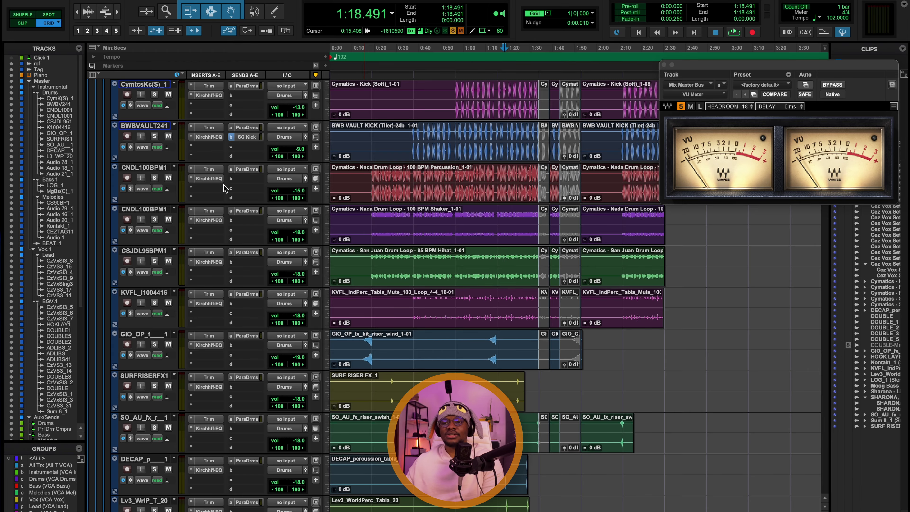
key("super+equal")
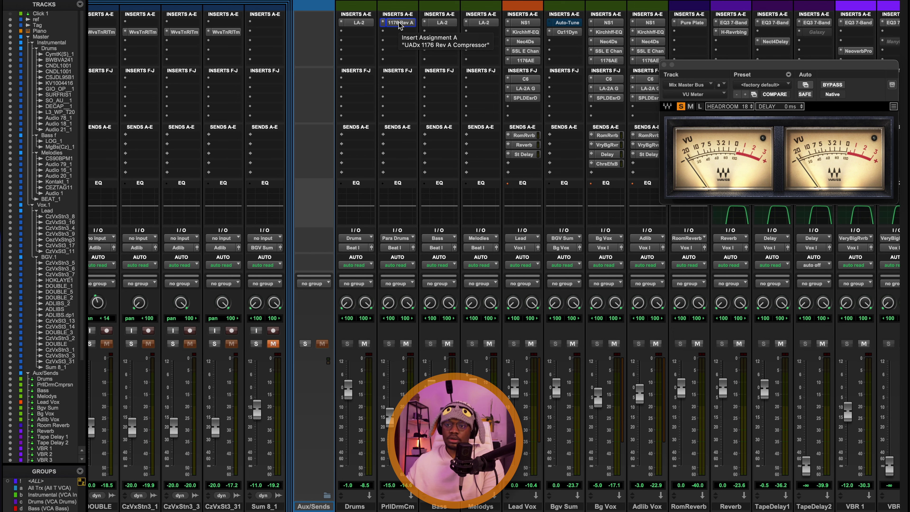
left_click(400, 22)
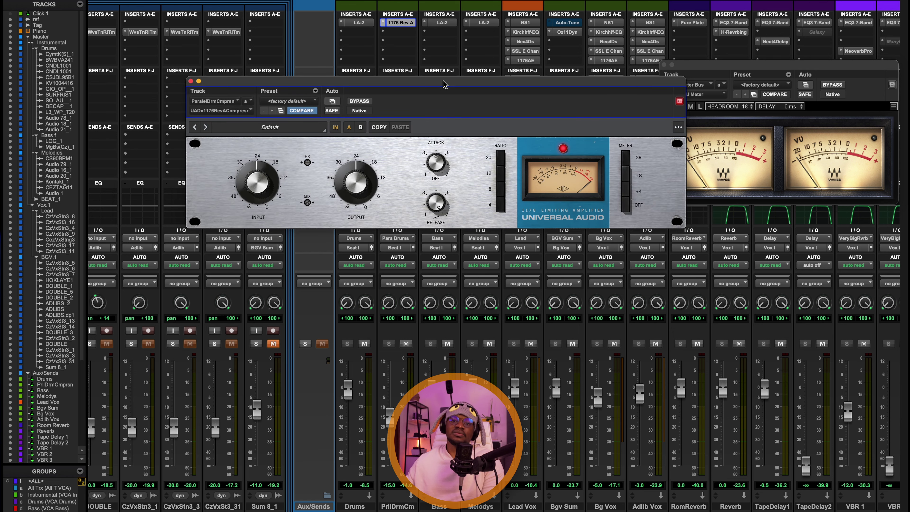
left_click(400, 22)
left_click(399, 23)
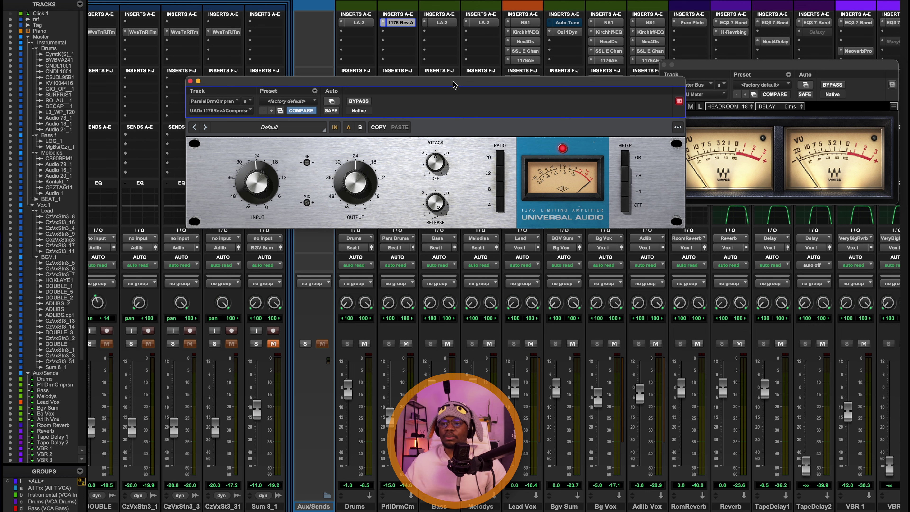
left_click_drag(453, 82, 432, 74)
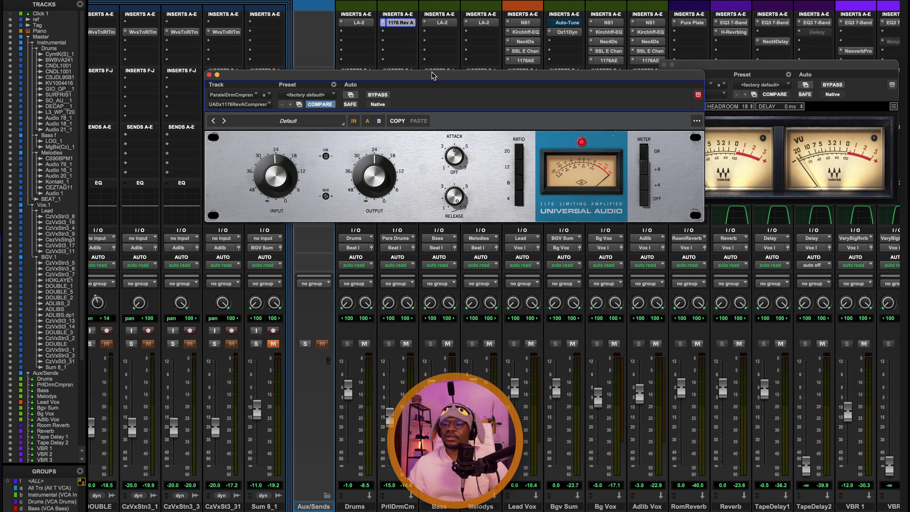
left_click_drag(502, 77, 471, 45)
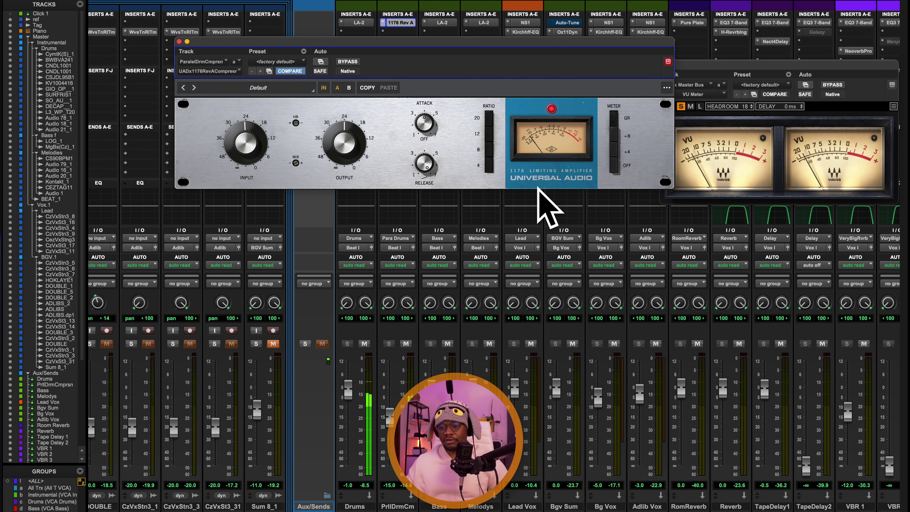
Toggle the parallel drum compression aux's mute to compare the drums, and examine the 1176's ratio setting
left_click(406, 344)
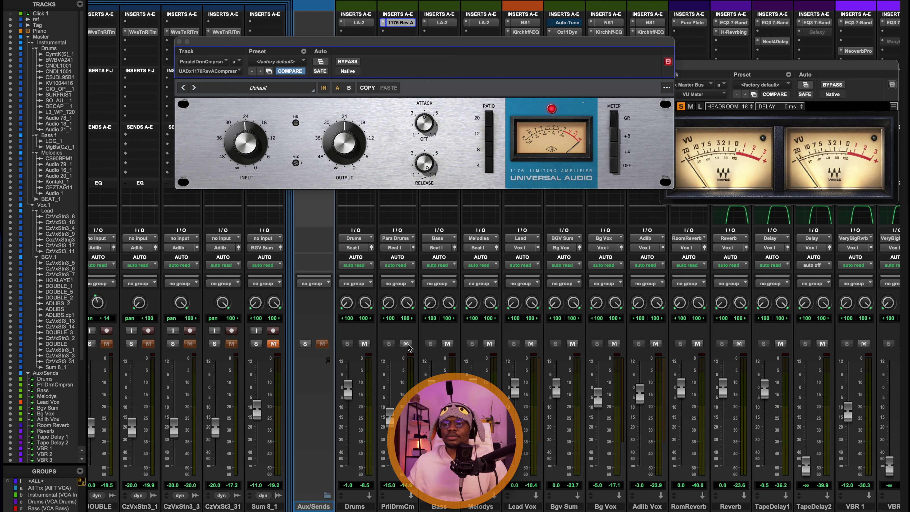
left_click_drag(422, 41, 437, 57)
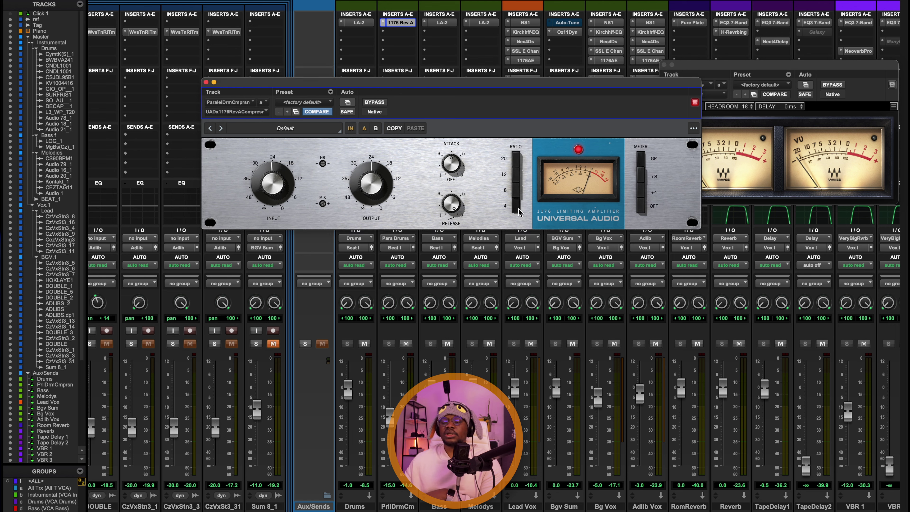
left_click(517, 163)
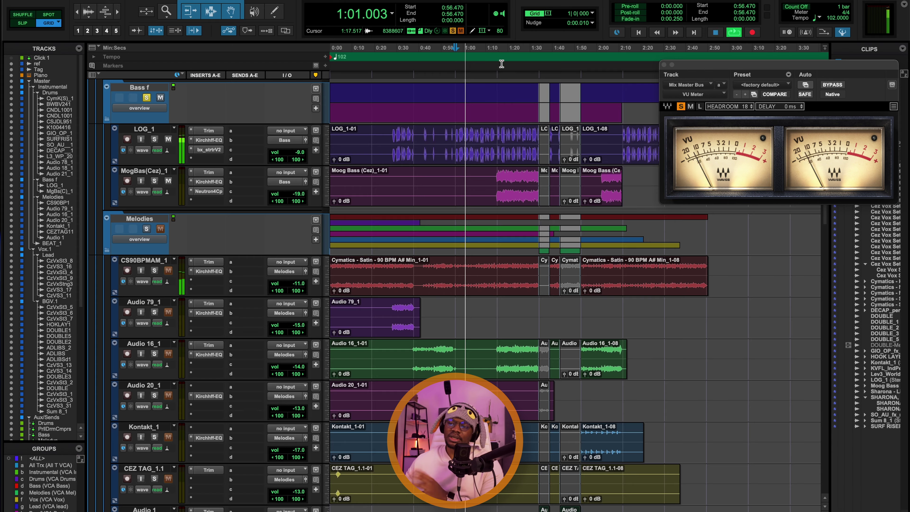
Play the Bass folder from 1:15.294, toggling its solo to hear it with and without the rest of the instrumental
left_click(496, 57)
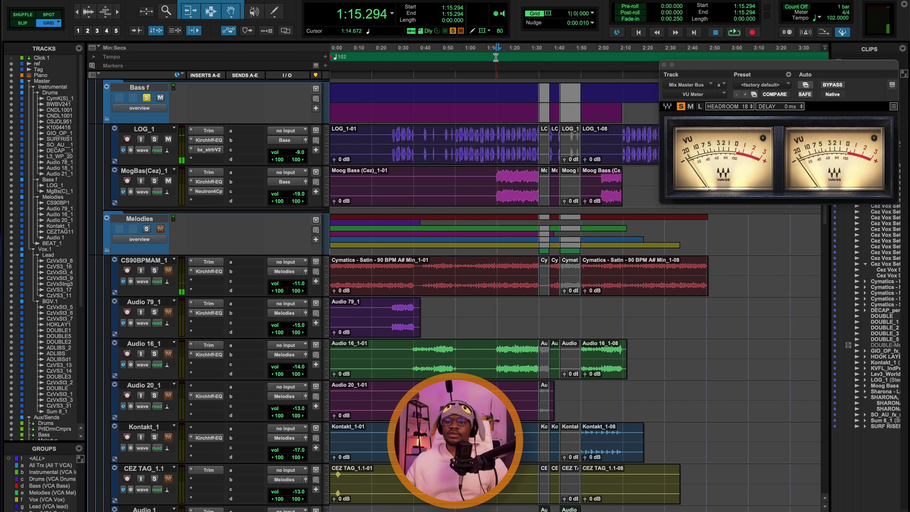
key("space")
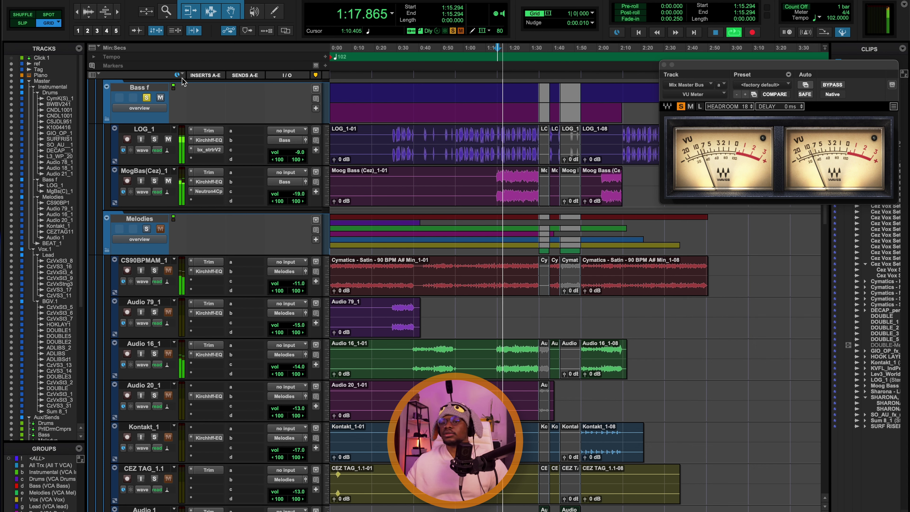
left_click(147, 98)
left_click(147, 98)
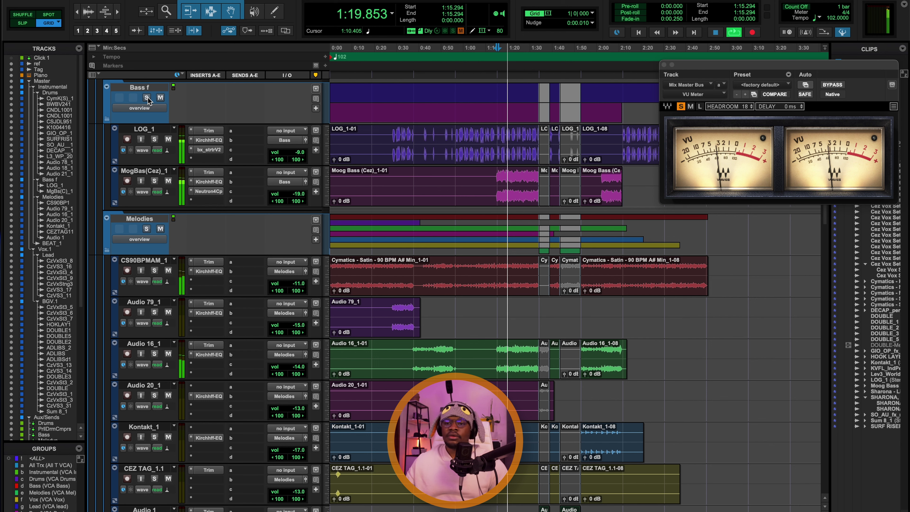
Inspect the Trim gain and the Kirchhoff-EQ high-pass band on the LOG_1 bass track
left_click(208, 131)
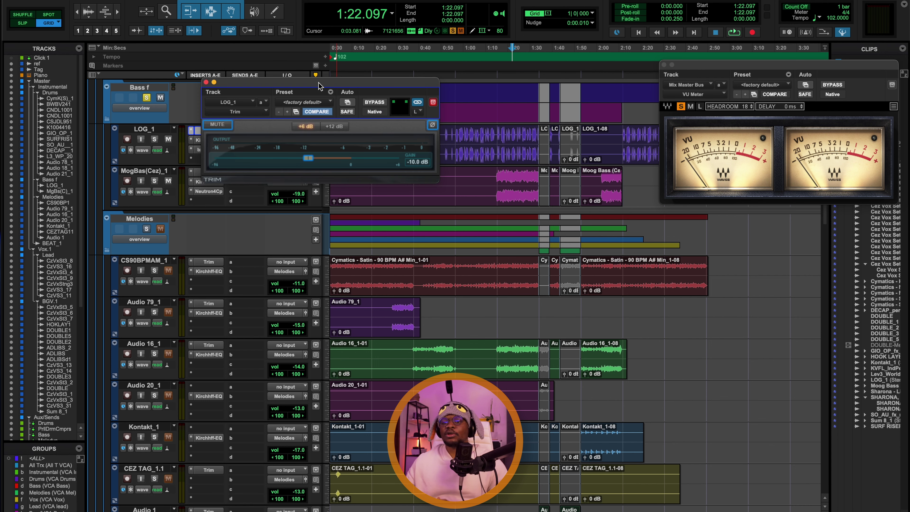
left_click(206, 82)
left_click(211, 130)
left_click_drag(319, 79, 473, 162)
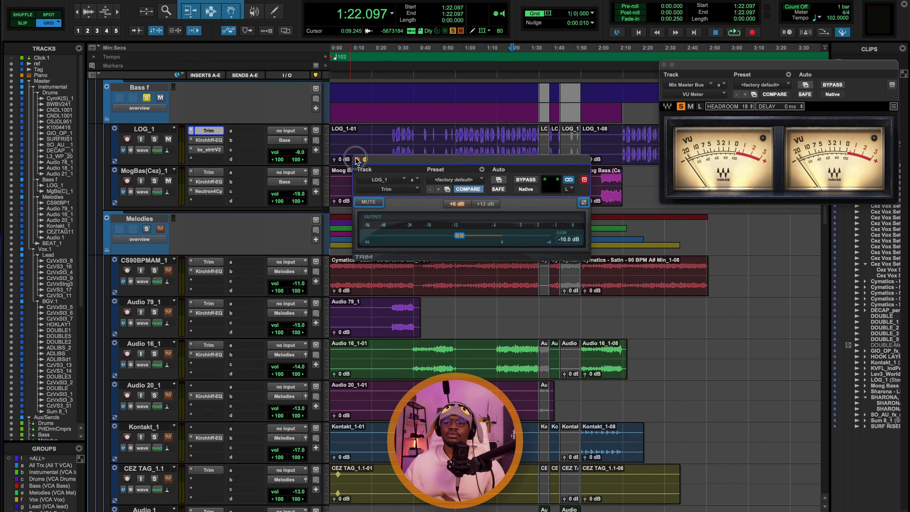
left_click(357, 159)
left_click(208, 140)
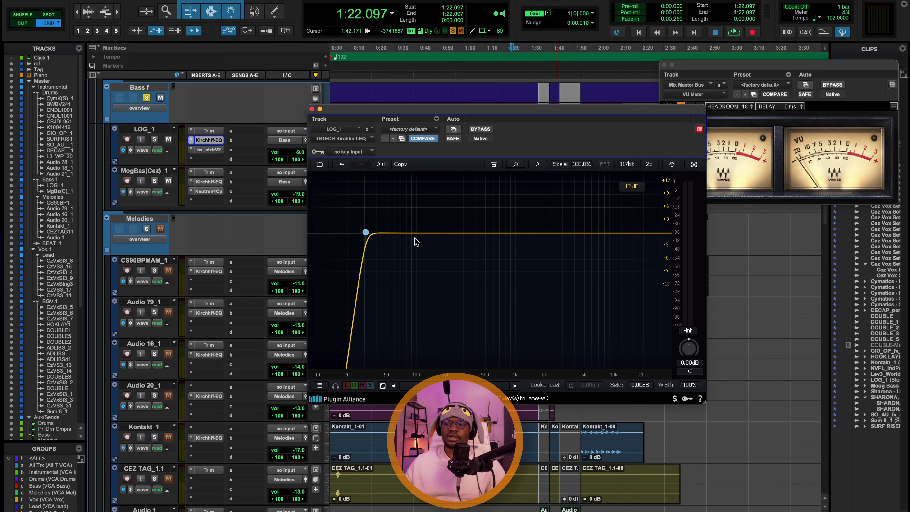
left_click(365, 233)
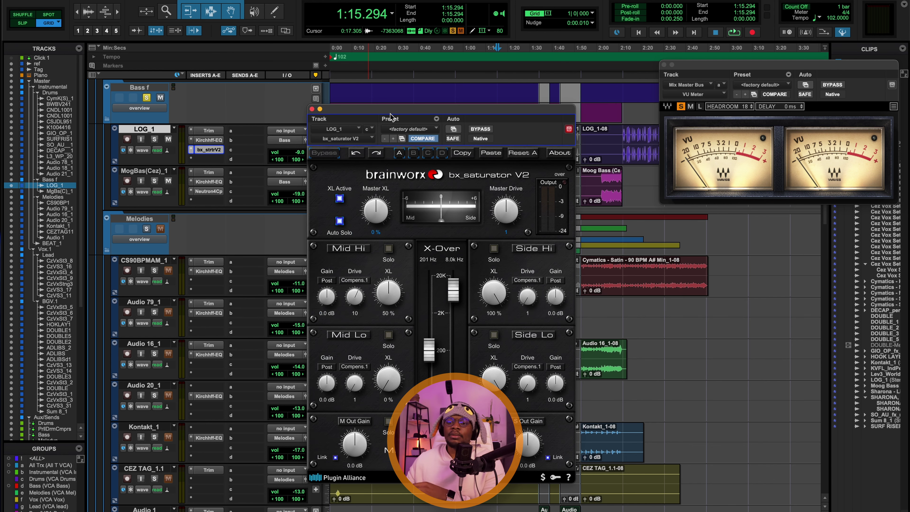
Inspect the bx_saturator V2 on LOG_1, examining its mid and side band drive, XL and crossover settings
left_click(311, 109)
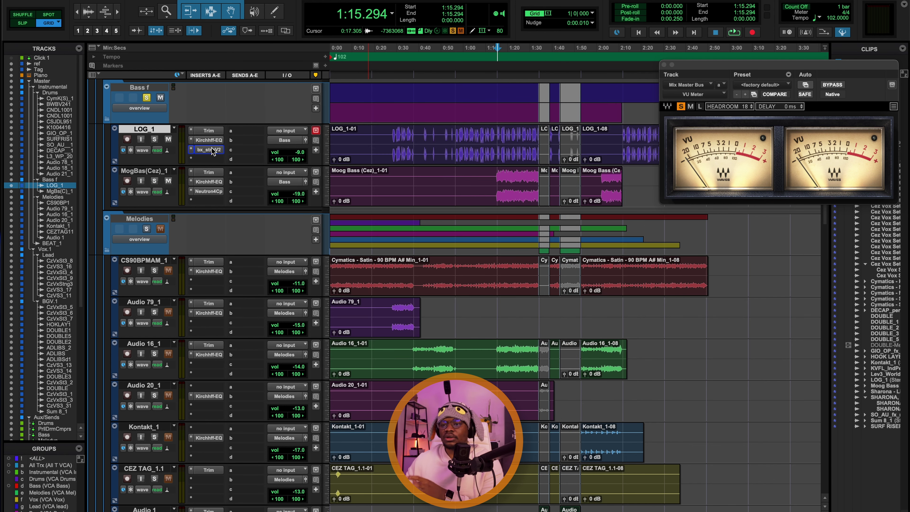
left_click(209, 149)
left_click_drag(385, 112, 433, 72)
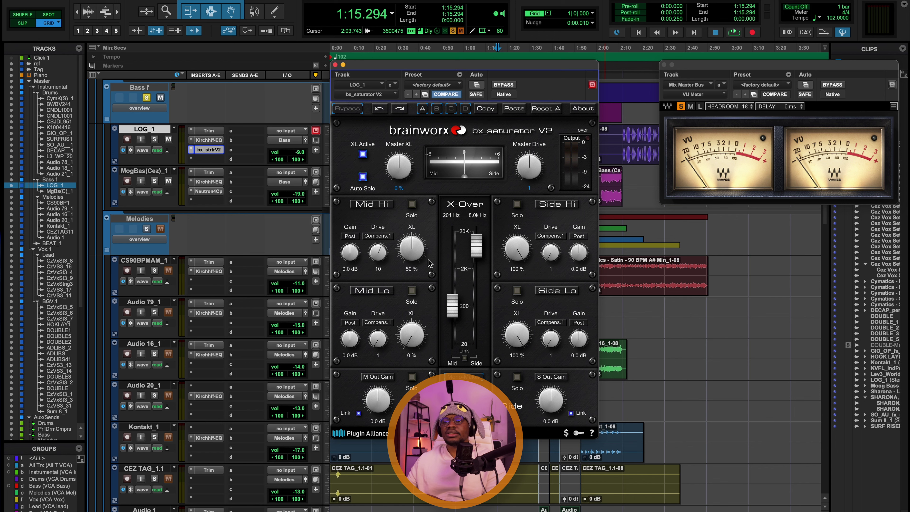
left_click_drag(509, 72, 510, 39)
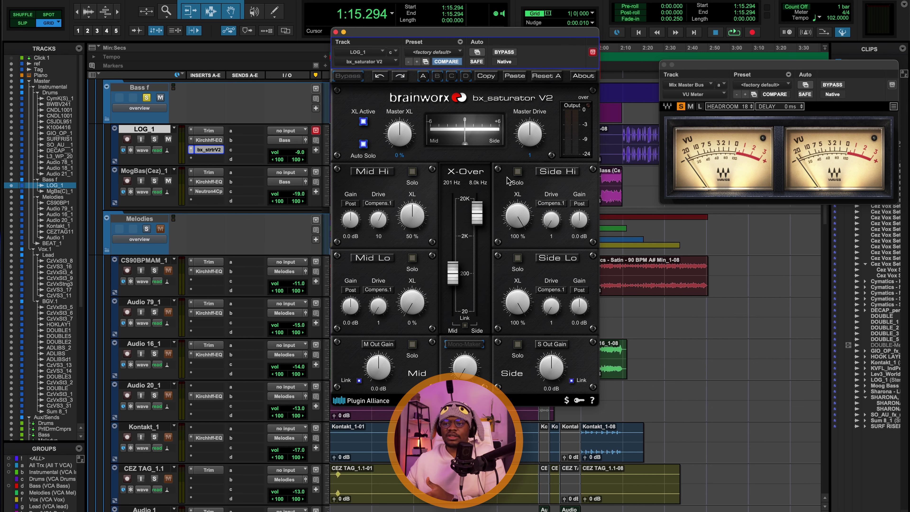
left_click_drag(506, 32, 384, 92)
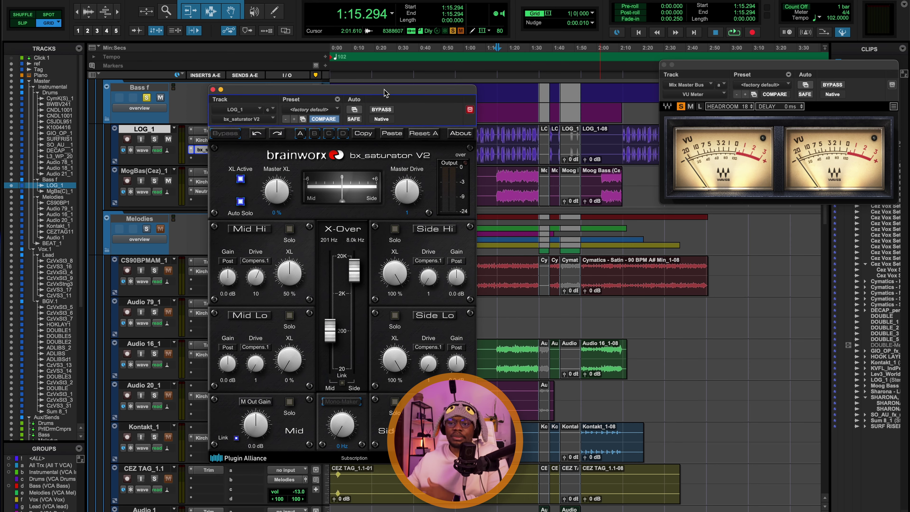
left_click_drag(385, 93, 402, 58)
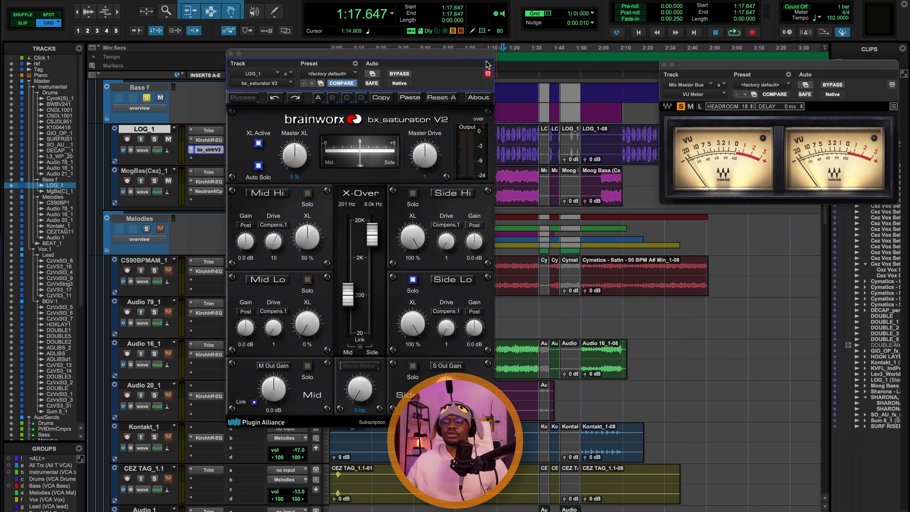
left_click_drag(466, 54, 459, 37)
Solo LOG_1 and play it from 1:17.647, auditioning the saturator's Side Lo band on its own
left_click(407, 266)
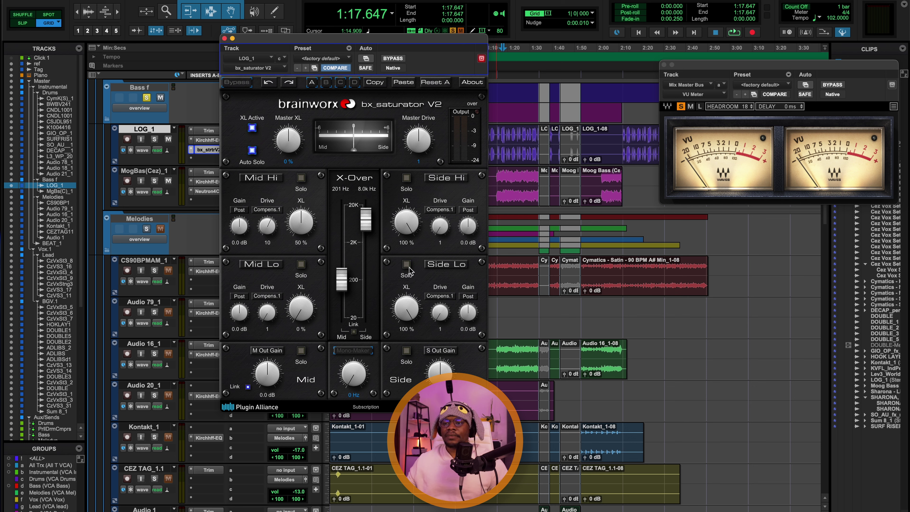
key("space")
key("shift+s")
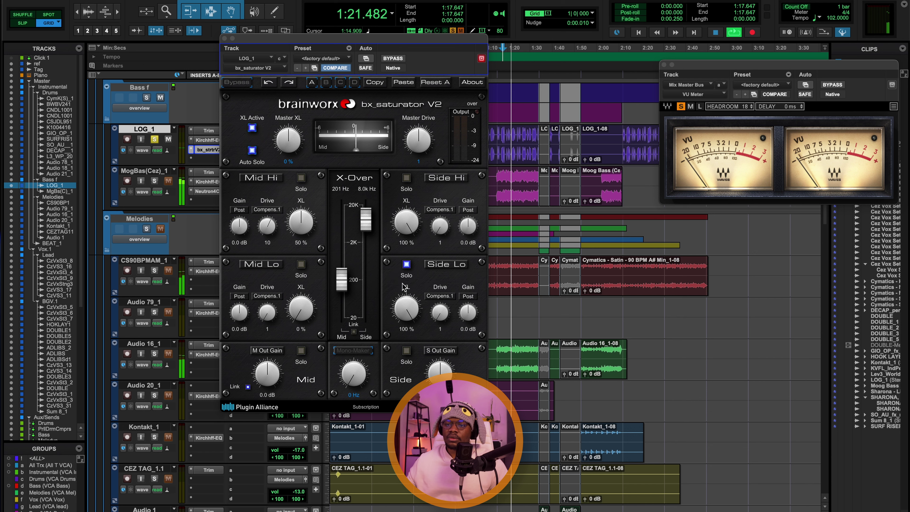
left_click(408, 267)
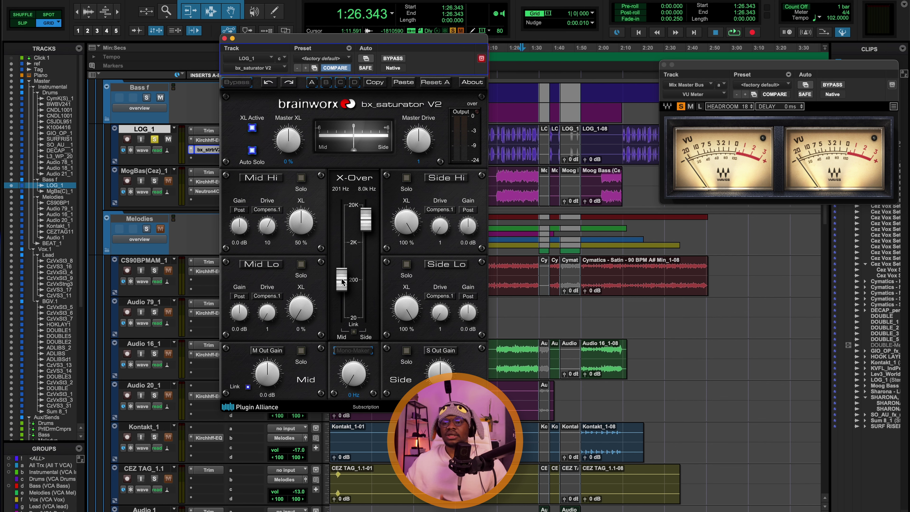
Close the saturator and replay the LOG_1 bass track, starting from 1:15.294, to audition its sound
key("super+w")
left_click(497, 72)
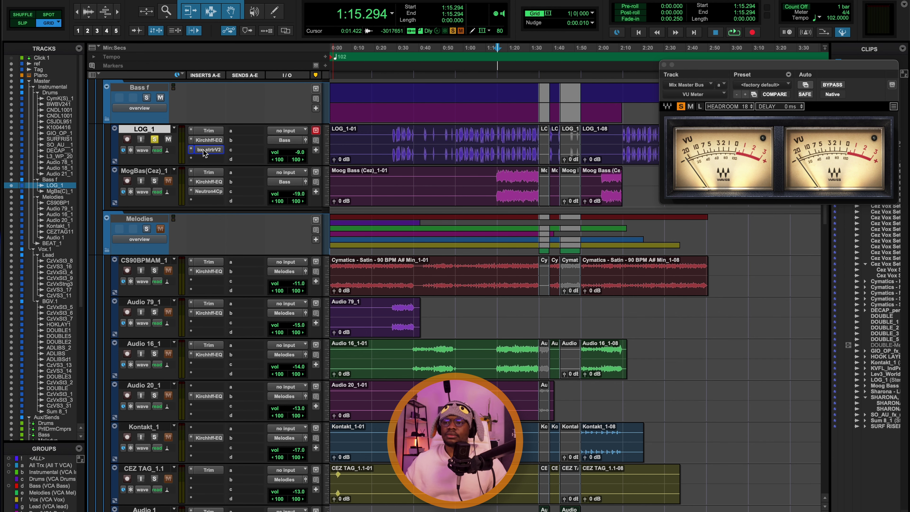
key("space")
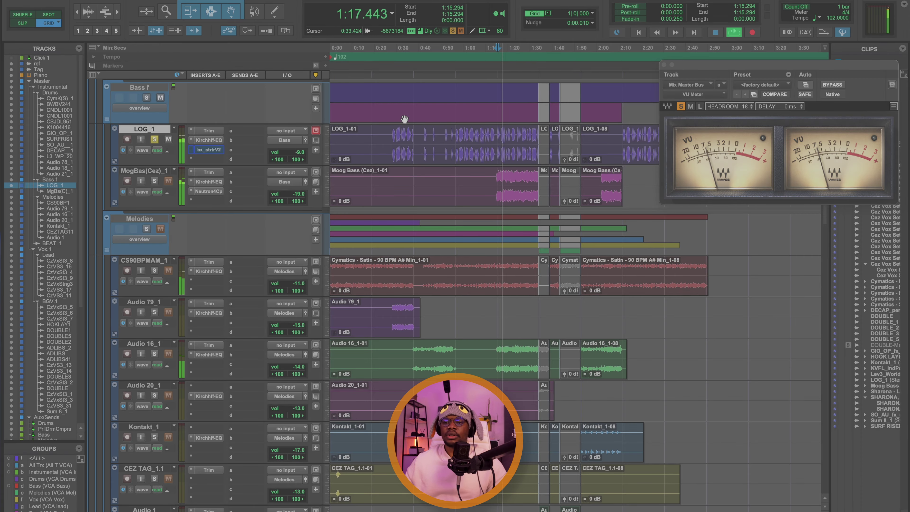
key("space")
key("space")
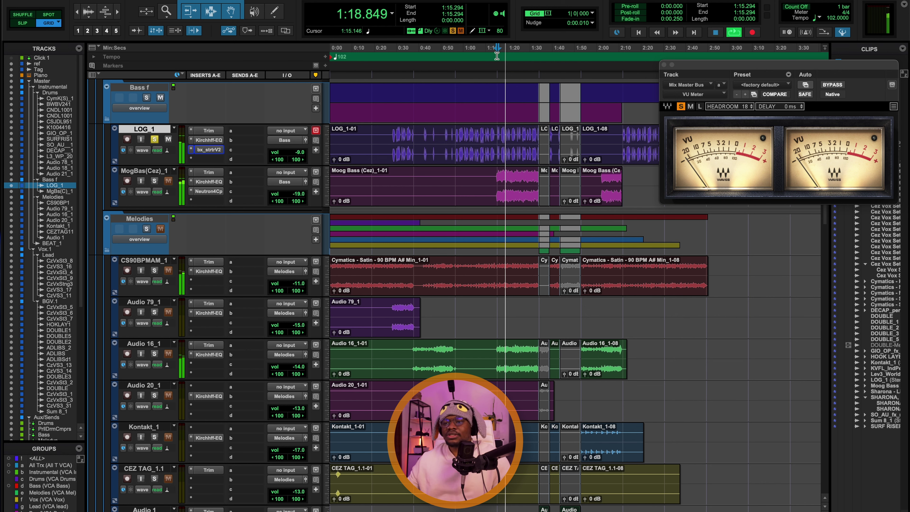
key("space")
key("space")
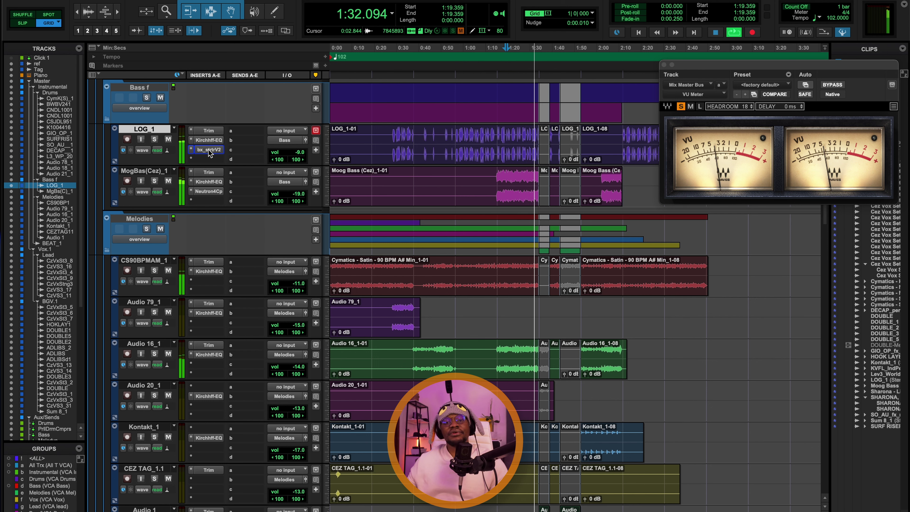
key("space")
Solo the Moog bass track, play it from 1:15.294 and check its Trim gain
left_click(498, 52)
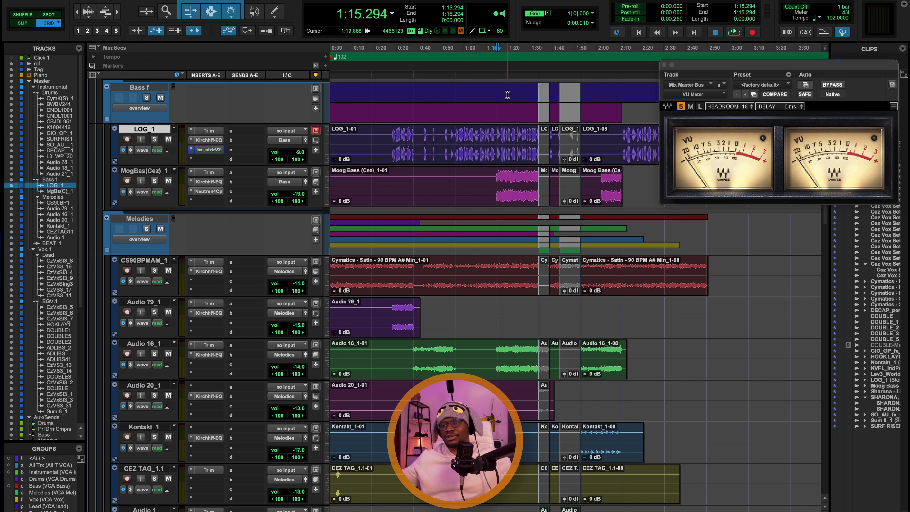
left_click(154, 180)
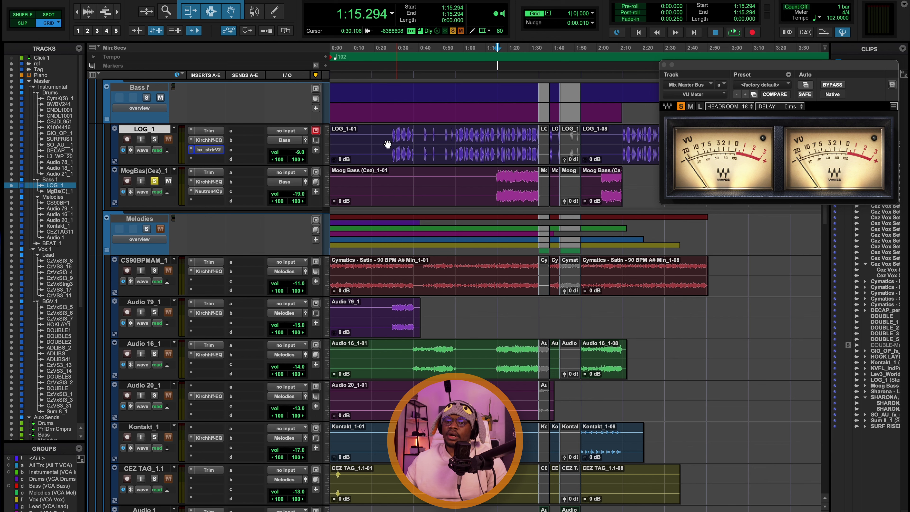
key("space")
left_click(208, 172)
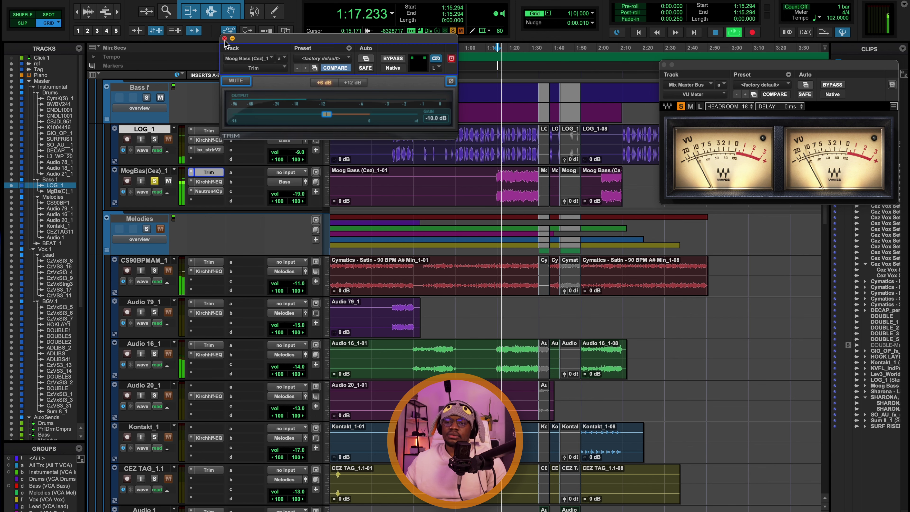
left_click(224, 38)
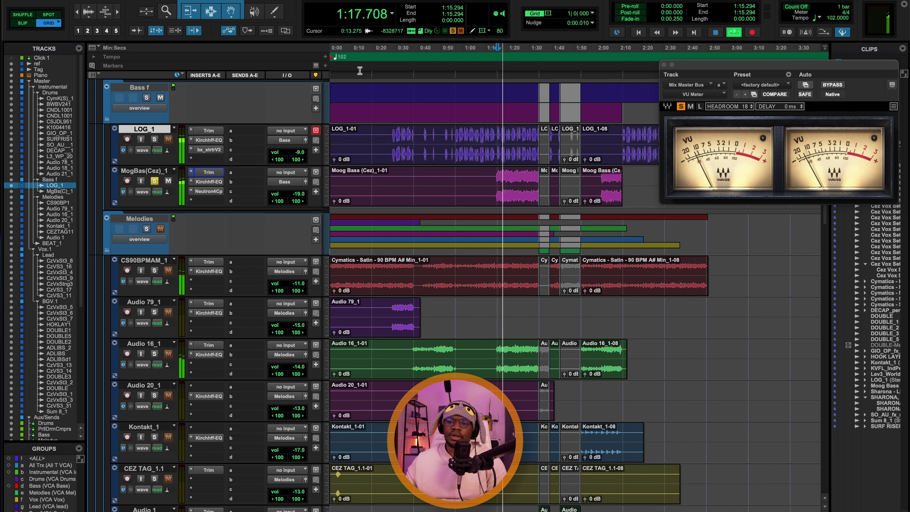
Inspect the Kirchhoff-EQ high-pass band on the Moog bass while playing it from 1:19.467
left_click(208, 181)
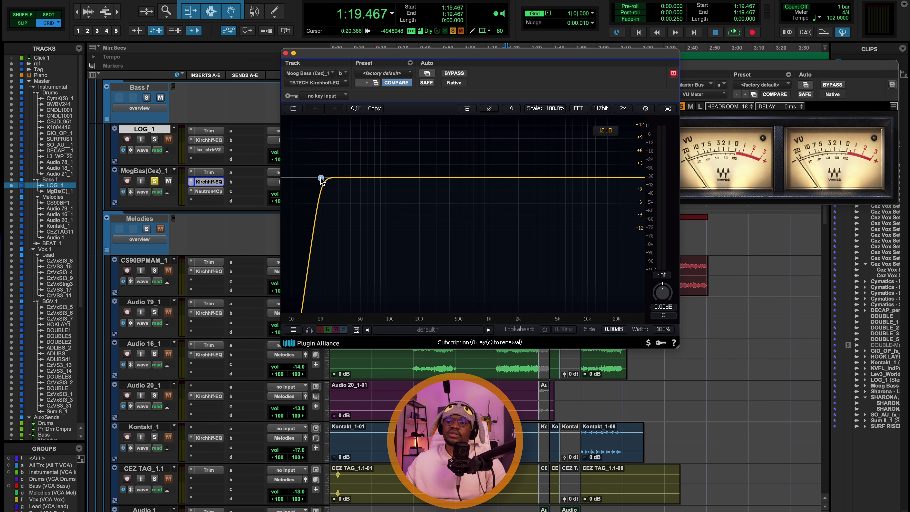
left_click(321, 179)
key("space")
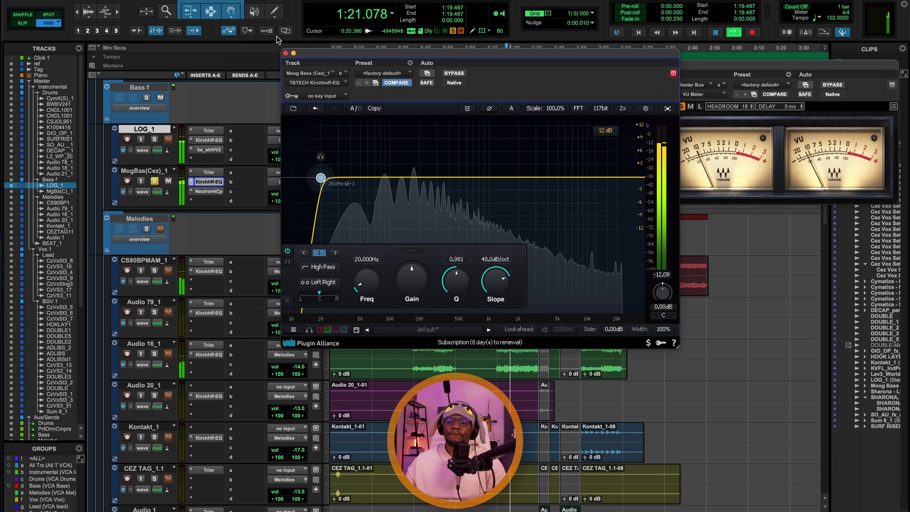
left_click(286, 53)
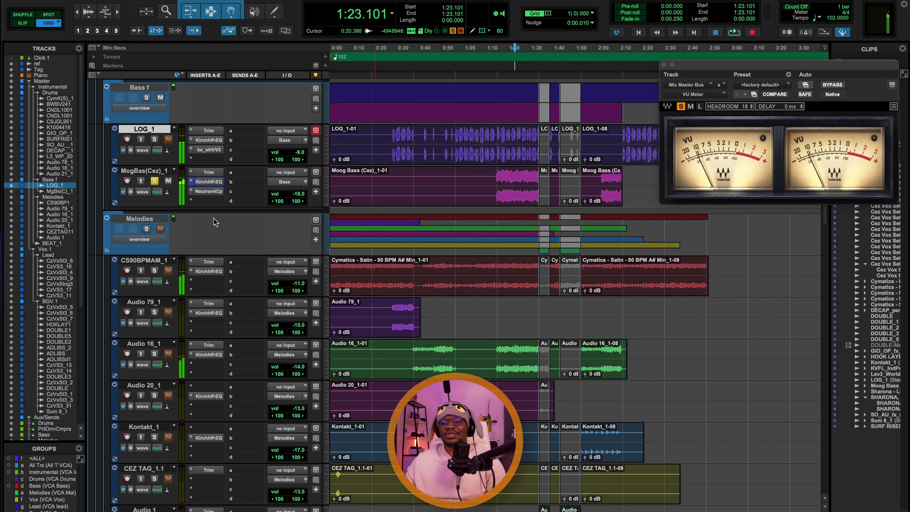
Play the soloed Moog bass from 1:15.294 to examine its Neutron 4 Compressor's SC Kick sidechain compression, and unsolo the track
left_click(210, 191)
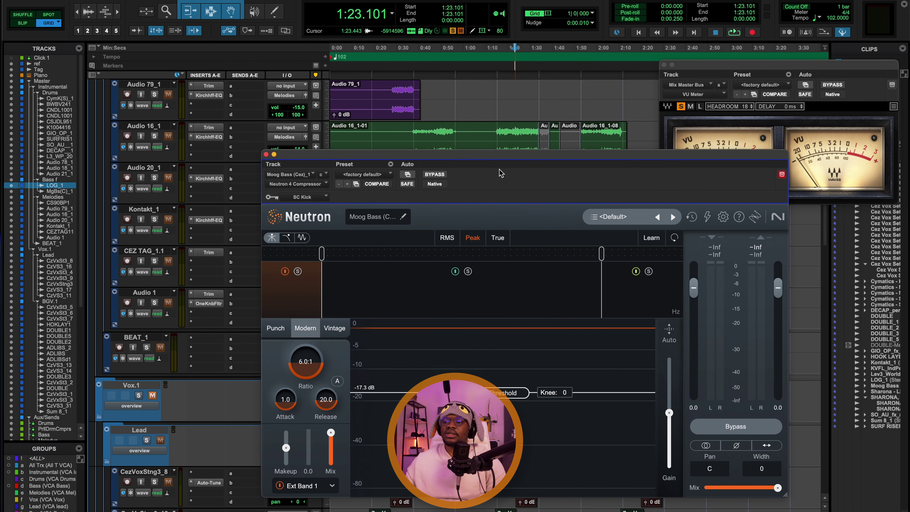
left_click_drag(500, 160, 412, 184)
scroll(443, 154, "up", 5)
scroll(443, 154, "down", 5)
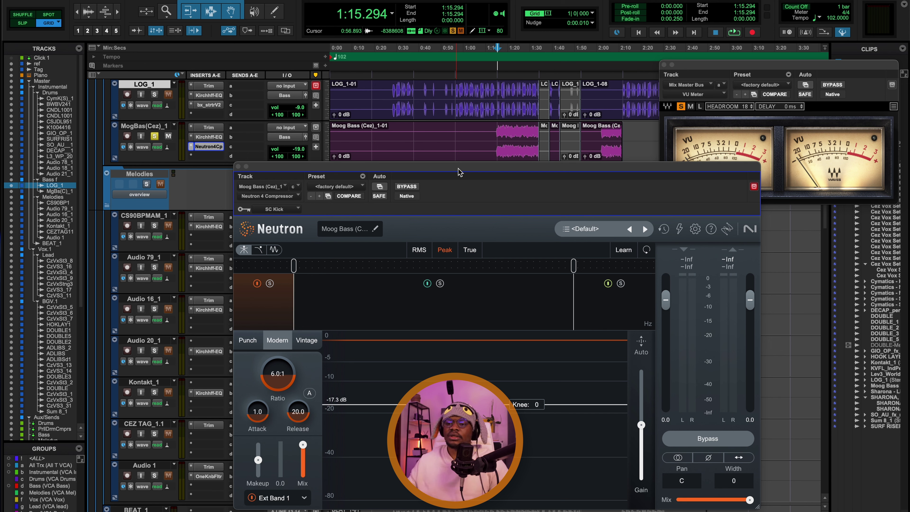
key("space")
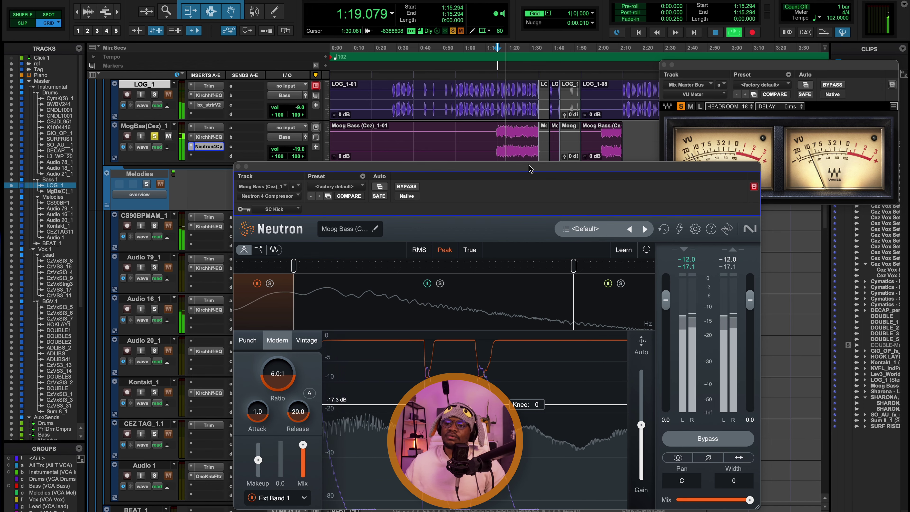
left_click_drag(530, 168, 519, 94)
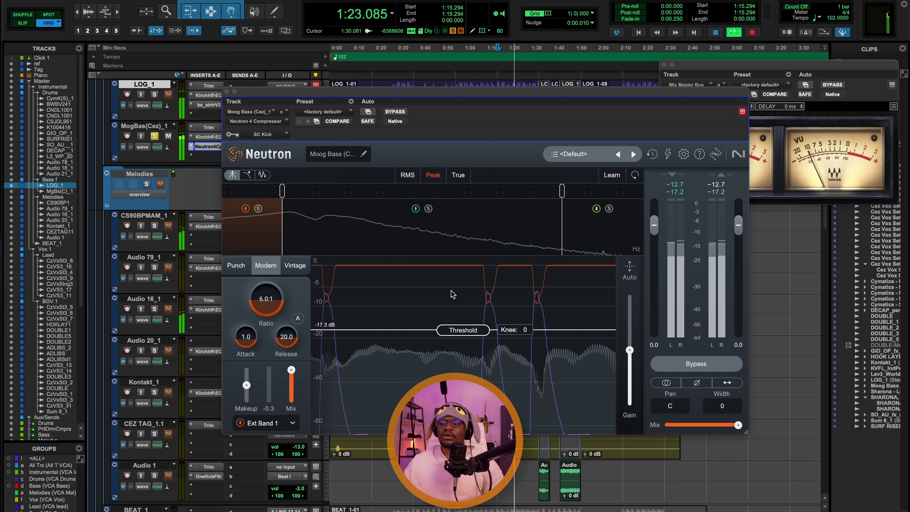
left_click(157, 136)
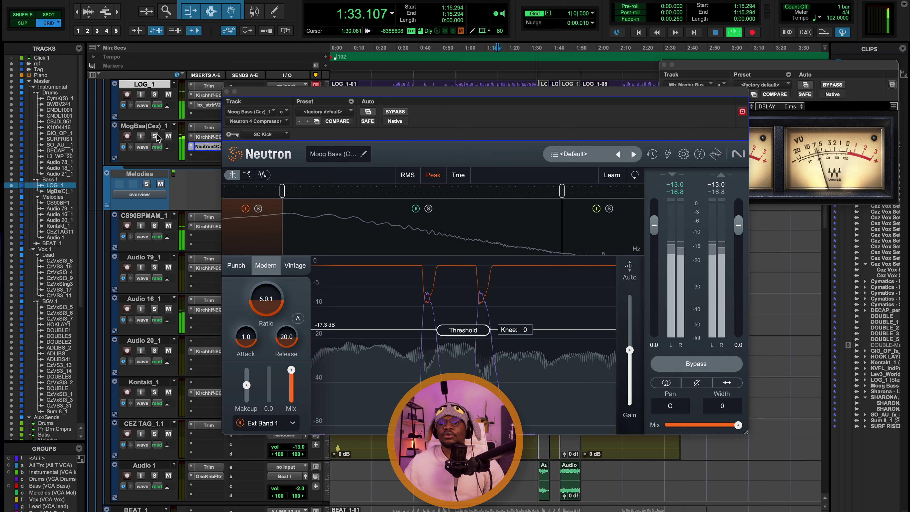
key("space")
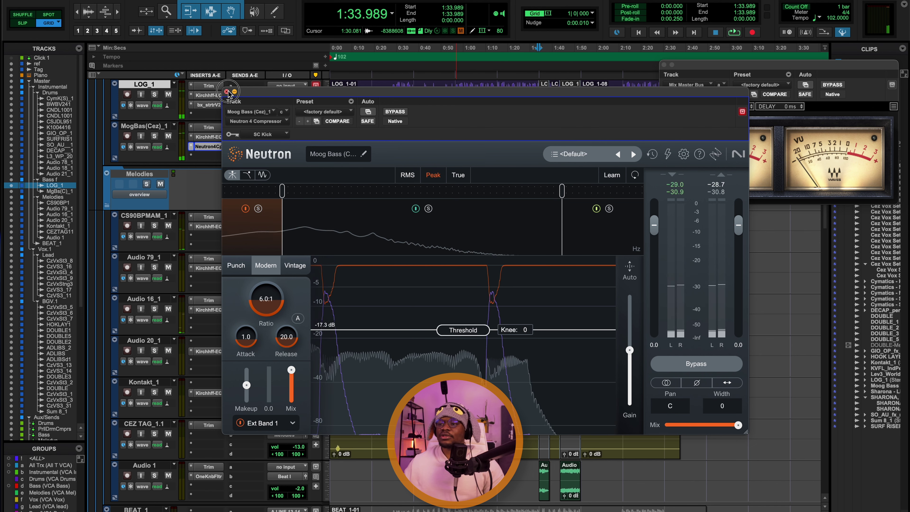
left_click(227, 92)
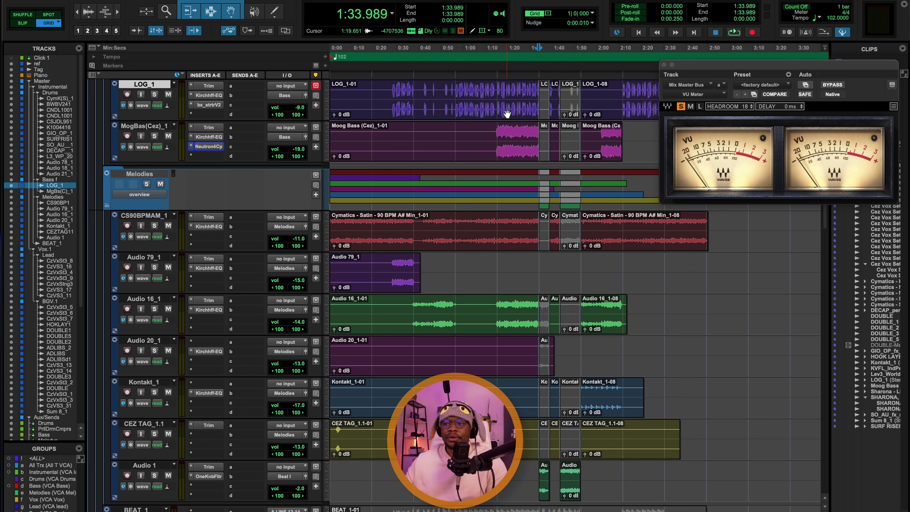
Inspect the UAD Teletronix LA-2 on the Bass bus and return to the edit view
scroll(507, 114, "up", 2)
left_click(497, 114)
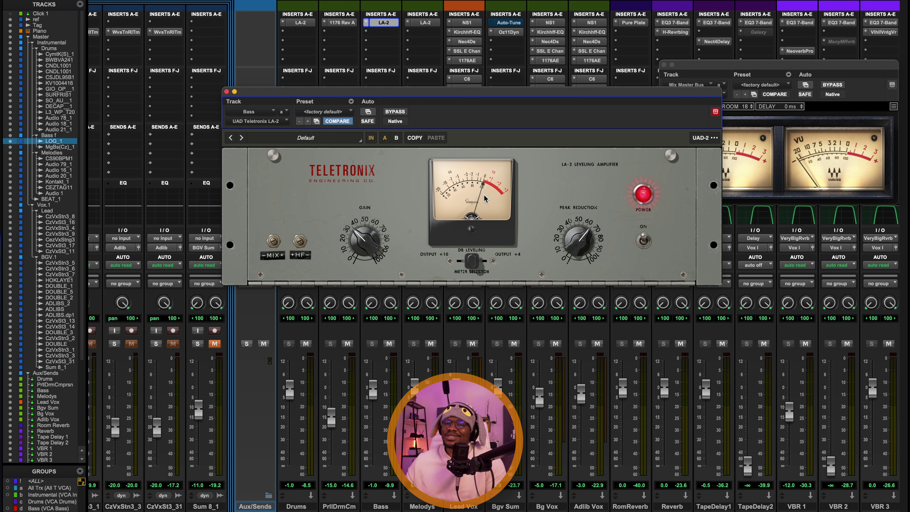
left_click_drag(222, 99, 226, 93)
left_click(227, 89)
key("super+equal")
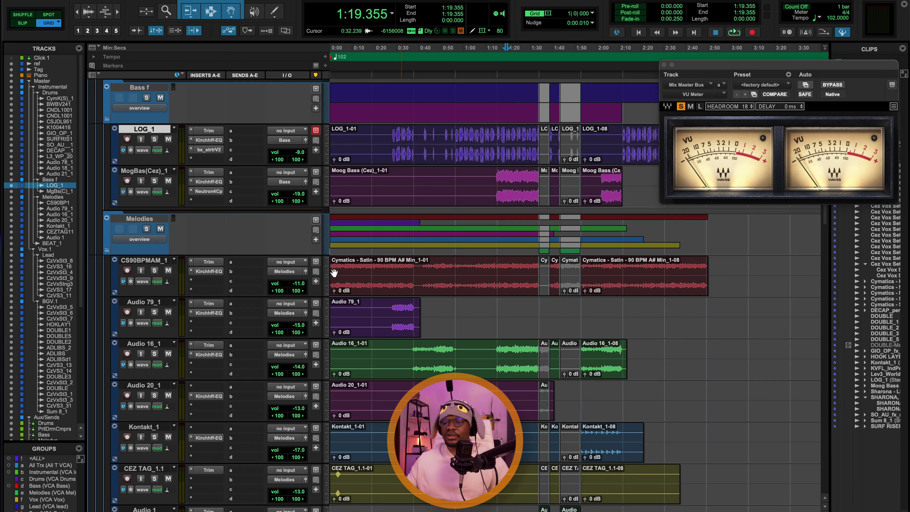
Solo the CS90BPMAM_1 melody track, play it from 1:15.294 and check its Trim gain
left_click(155, 270)
key("space")
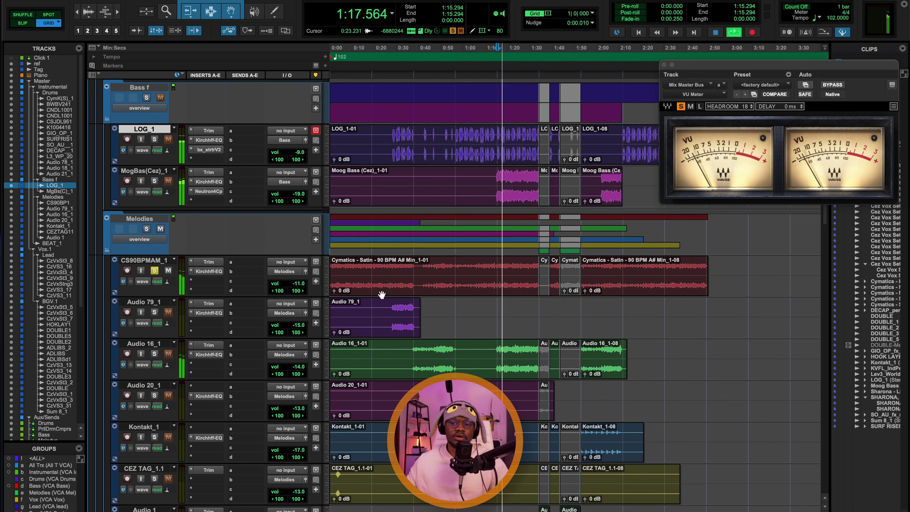
key("space")
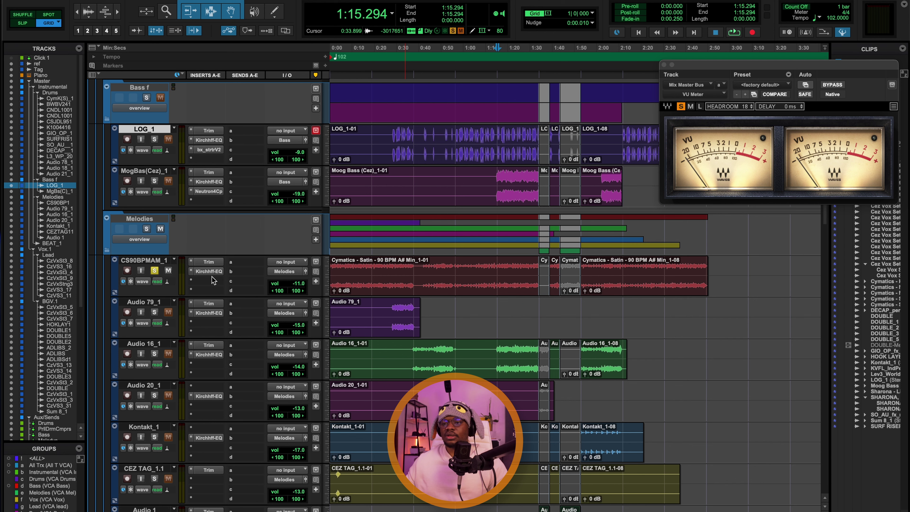
left_click(209, 261)
key("super+w")
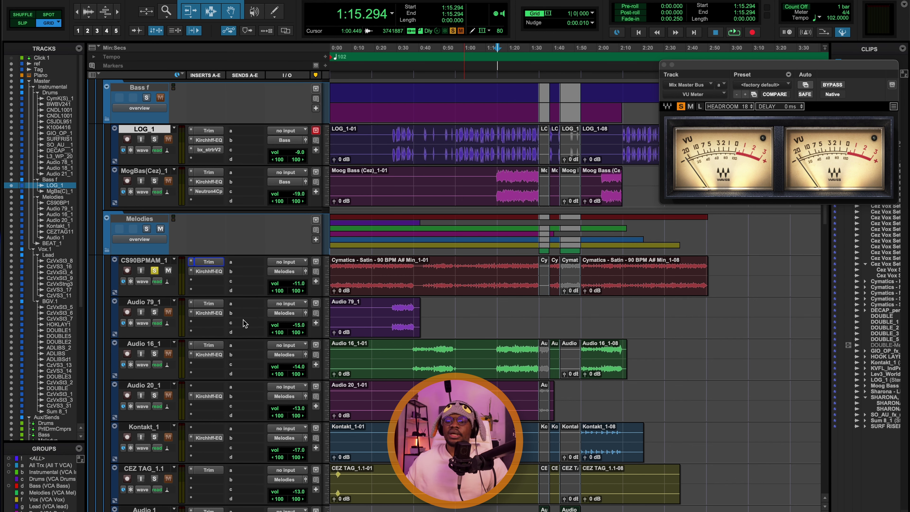
Play CS90BPMAM_1 from 0:56.470 and examine the high-pass and two dynamic bell bands in its Kirchhoff-EQ
left_click(209, 271)
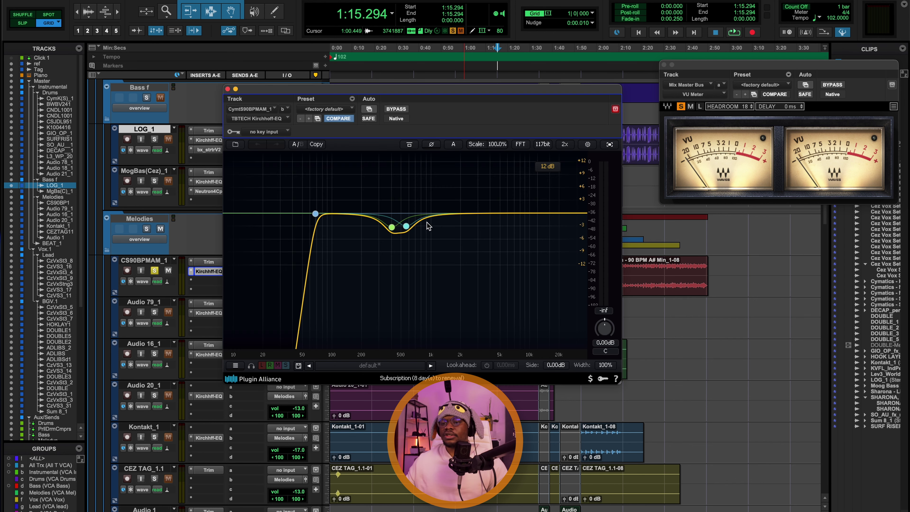
left_click_drag(433, 105, 462, 119)
key("space")
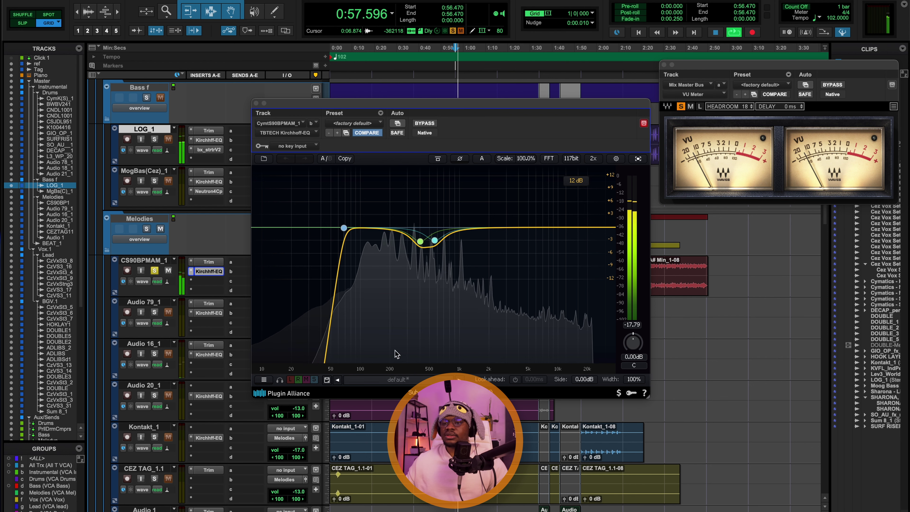
left_click(343, 228)
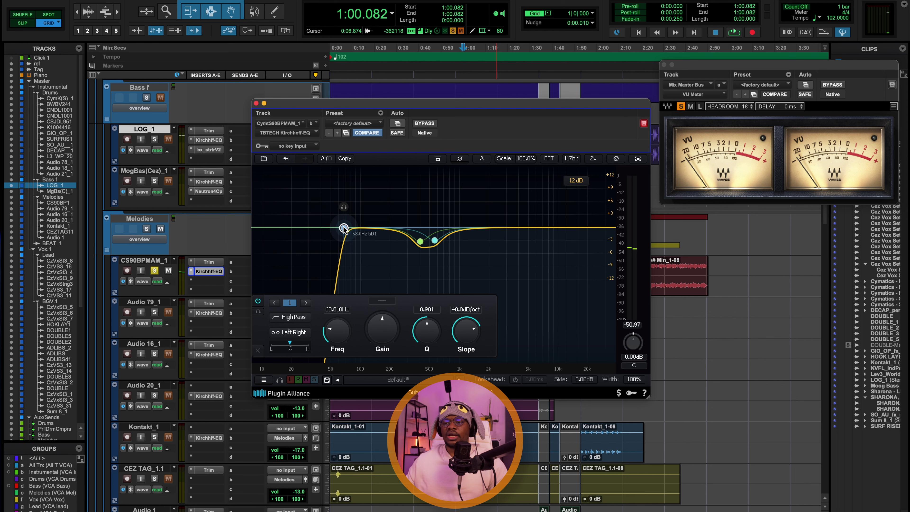
left_click(420, 242)
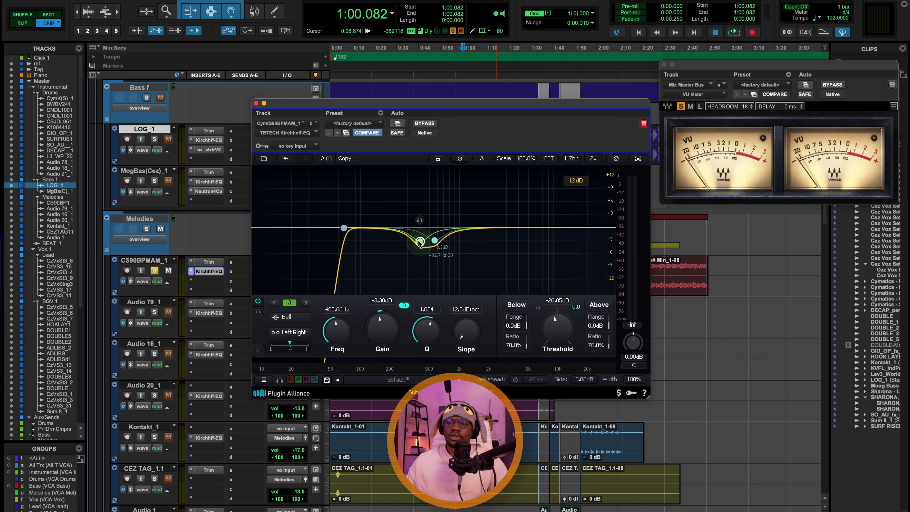
left_click(434, 241)
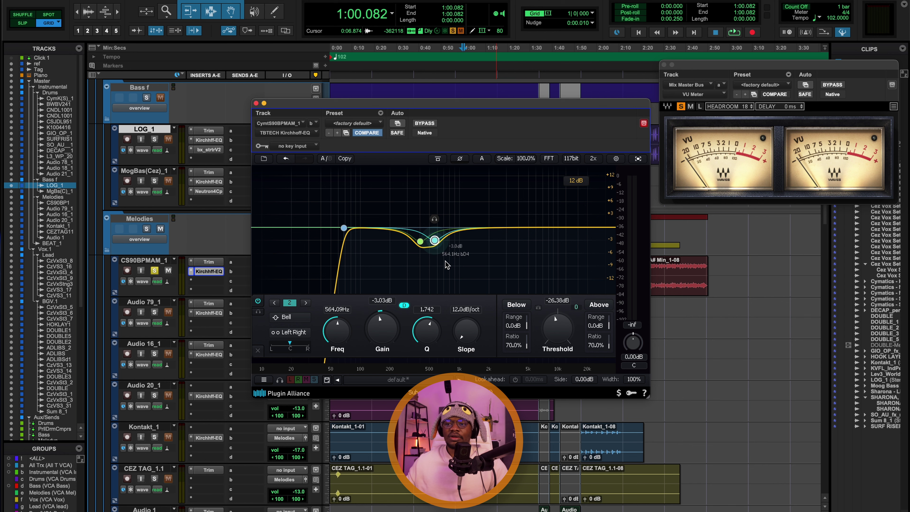
Replay CS90BPMAM_1 from 0:54.117, auditioning the EQ's 402.66 Hz and 564.09 Hz bell bands, and close the EQ
left_click_drag(462, 110, 457, 144)
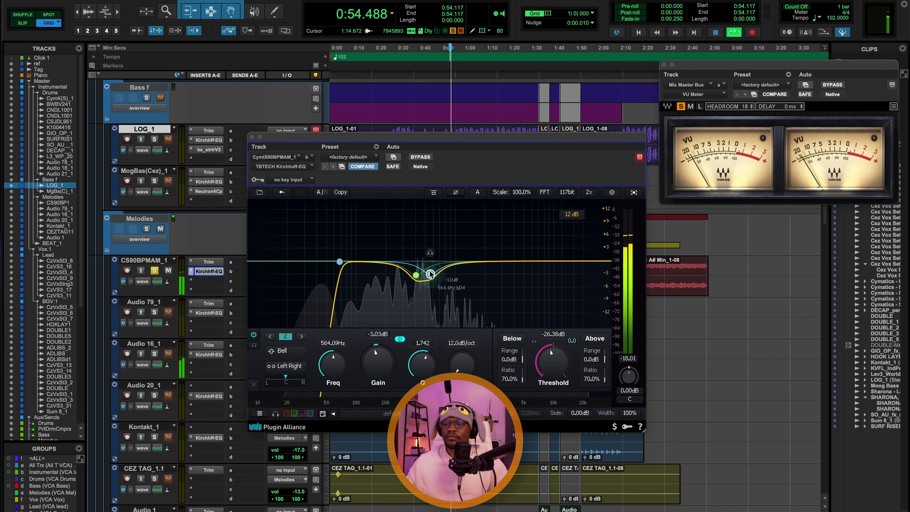
left_click(416, 275)
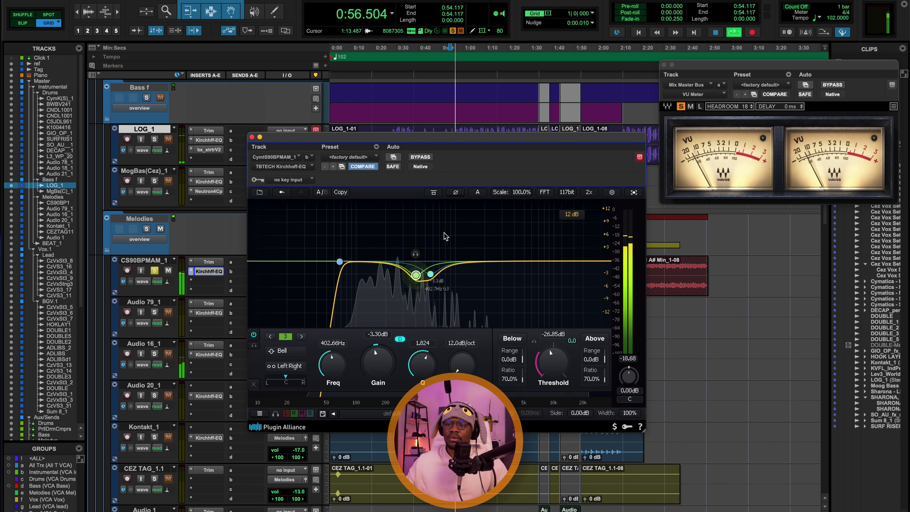
left_click_drag(415, 254, 430, 255)
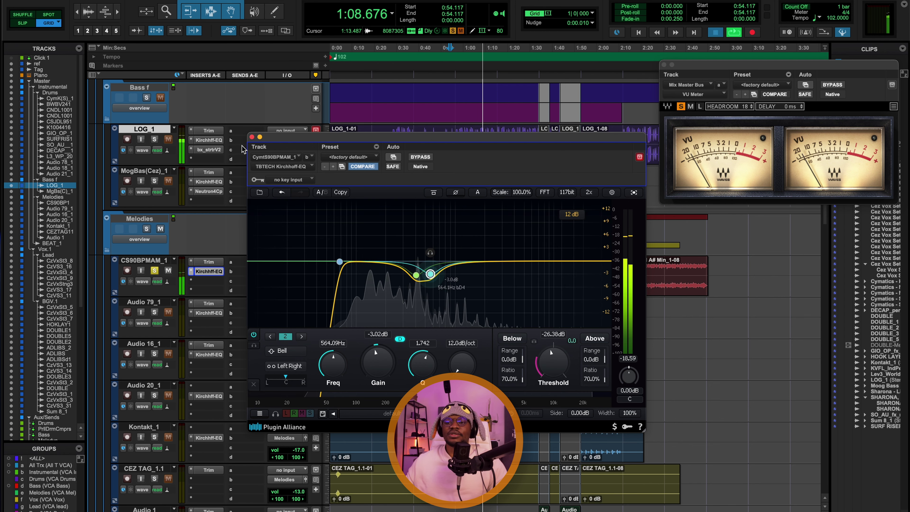
left_click(251, 136)
Solo Audio 79_1, play it from 0:25.882 and check its Trim gain
left_click(400, 303)
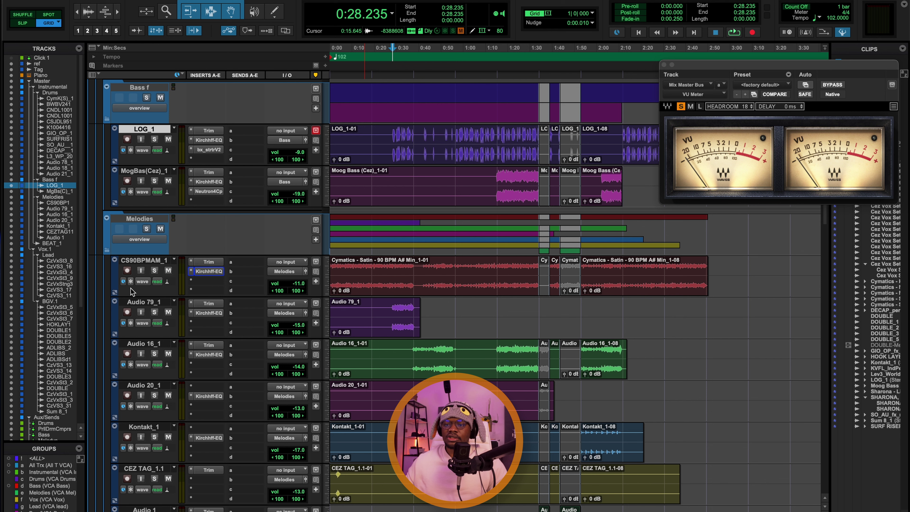
left_click(388, 55)
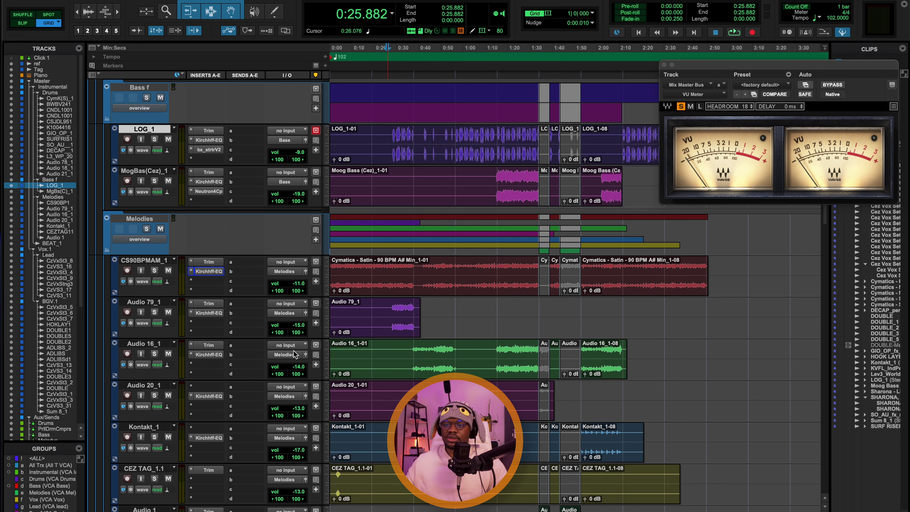
left_click(155, 312)
key("space")
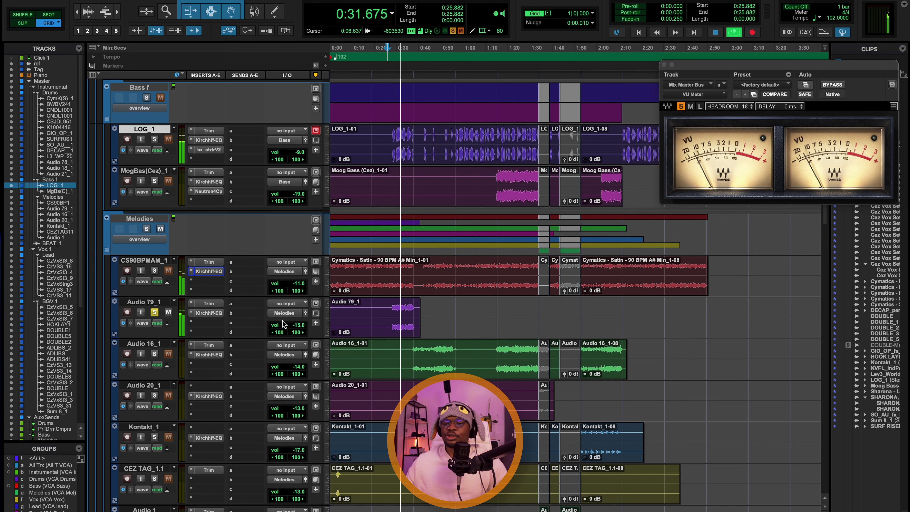
key("space")
left_click(208, 303)
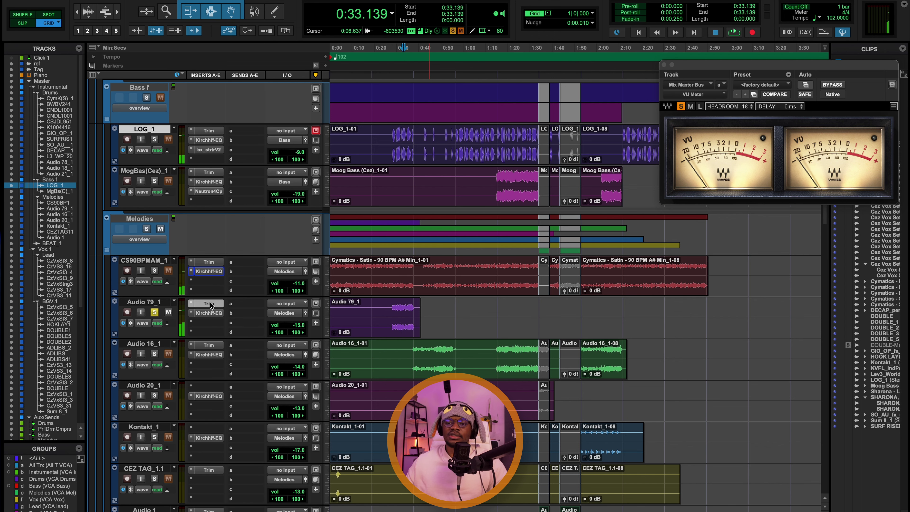
left_click(310, 158)
Play Audio 79_1 from 0:28.235 to examine its Kirchhoff-EQ high-pass band, and unsolo the track
left_click(394, 57)
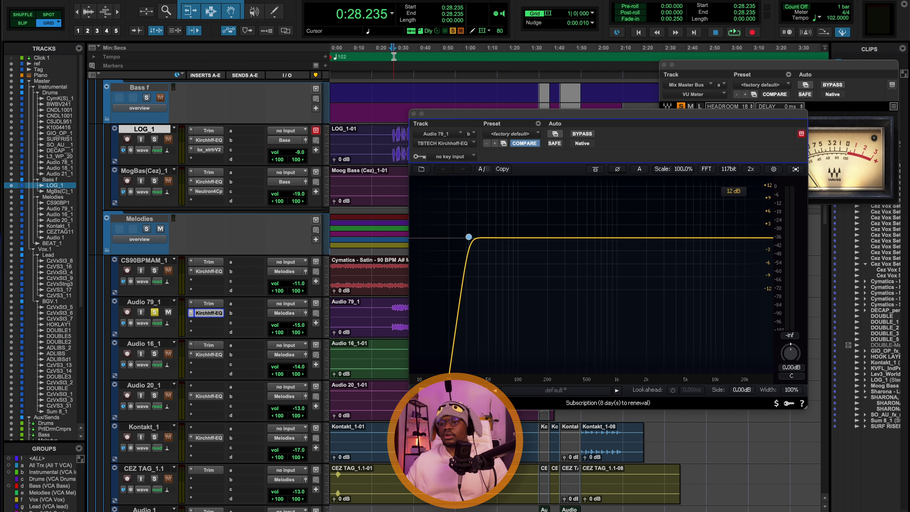
key("space")
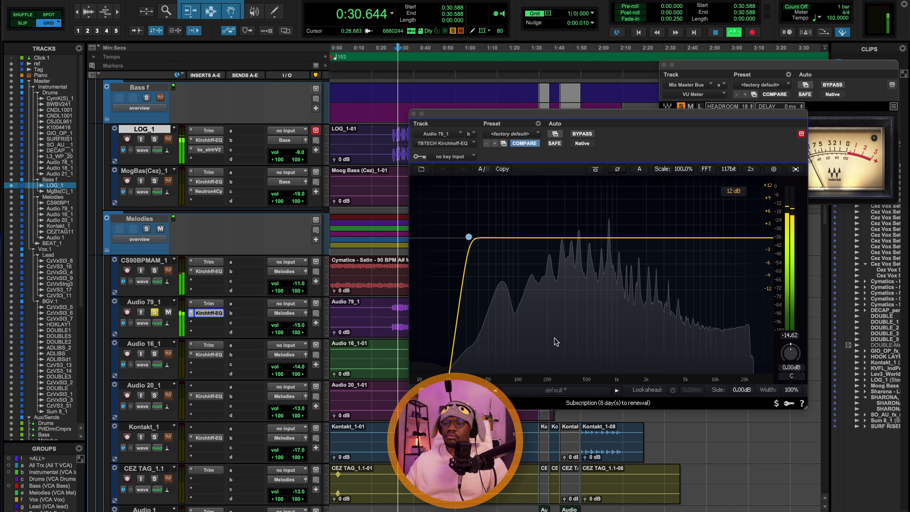
left_click(469, 237)
key("space")
key("space")
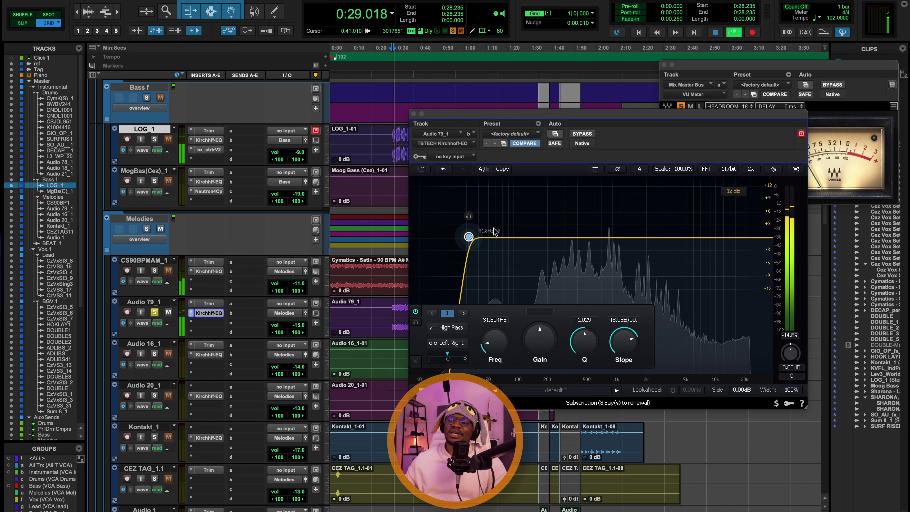
key("space")
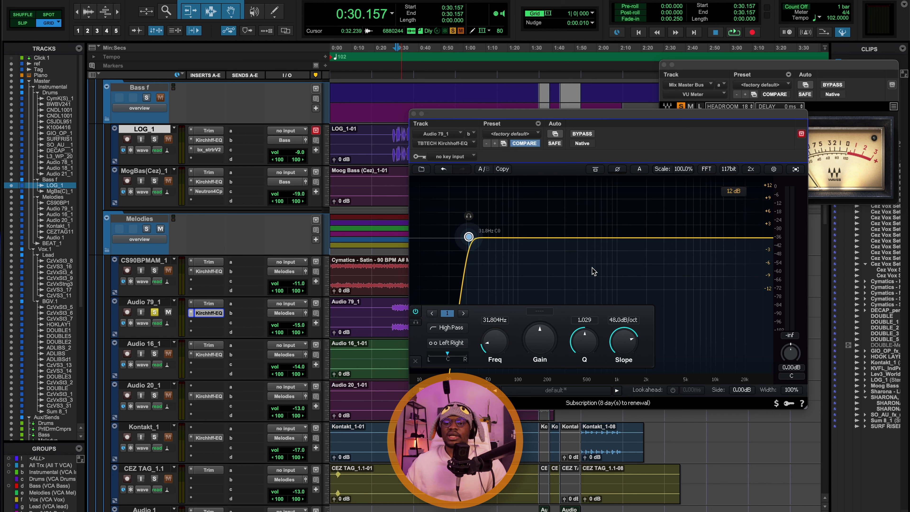
left_click(154, 313)
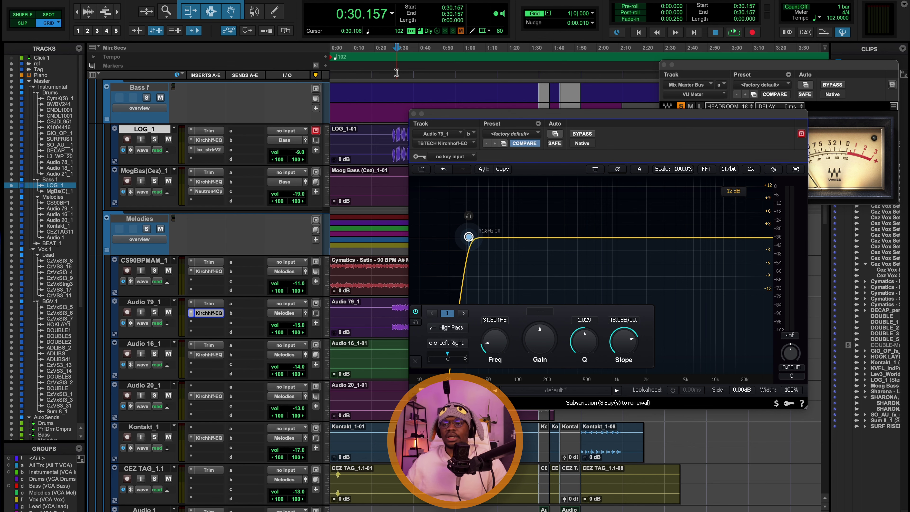
left_click(413, 113)
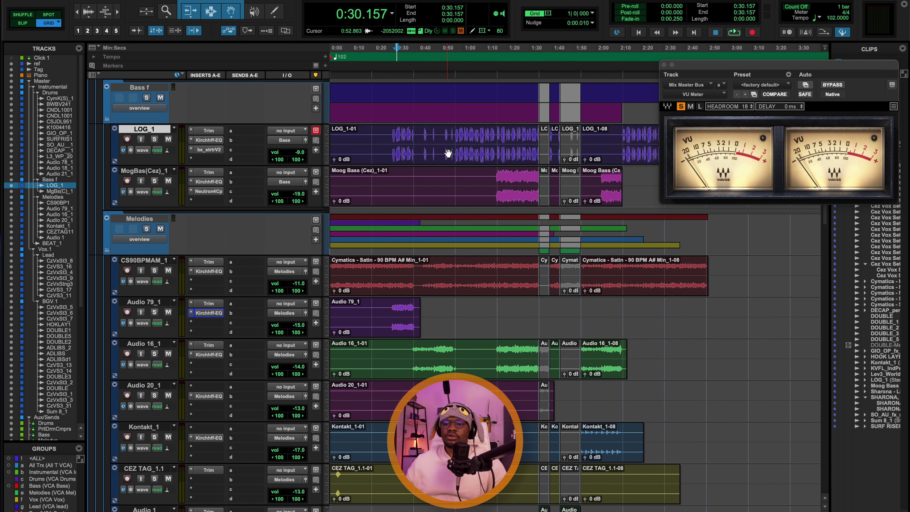
Solo Audio 16_1, play it from 0:37.647 and check its Trim gain
scroll(448, 153, "down", 5)
left_click(414, 186)
key("space")
left_click(154, 178)
left_click(207, 170)
left_click(208, 171)
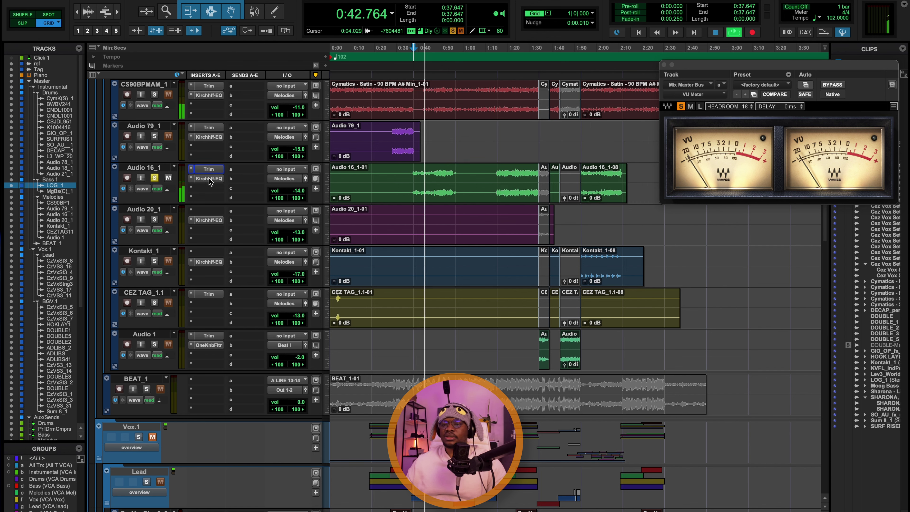
left_click(209, 169)
left_click(208, 169)
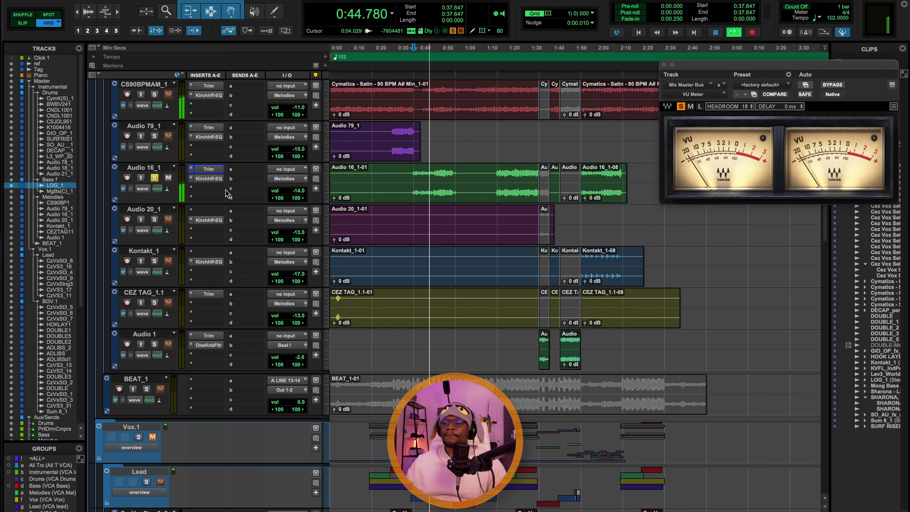
Audition the high-pass, 330.17 Hz bell and 881.95 Hz bell bands of Audio 16_1's Kirchhoff-EQ during playback
left_click(208, 179)
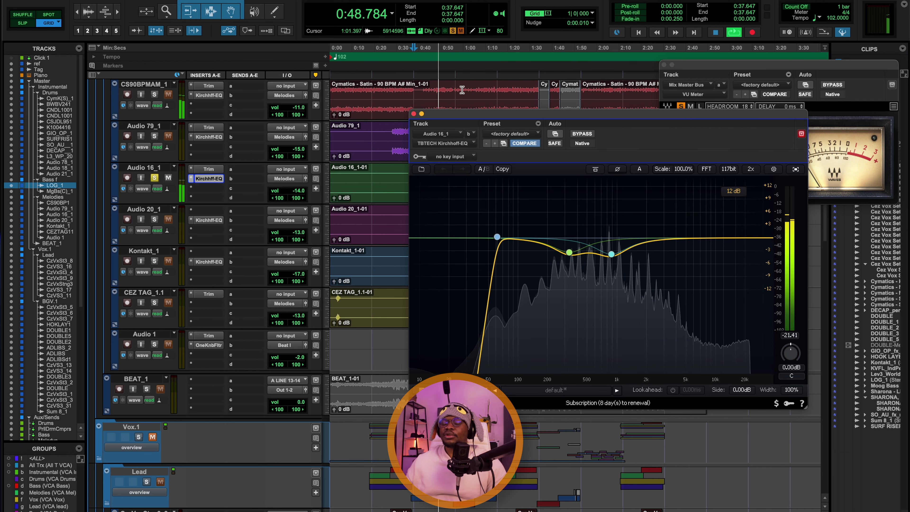
left_click_drag(493, 115, 427, 116)
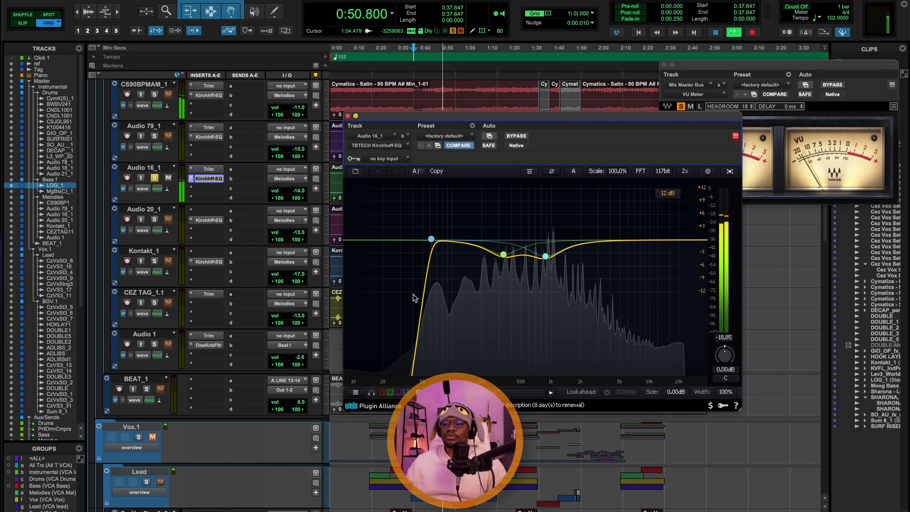
left_click(431, 239)
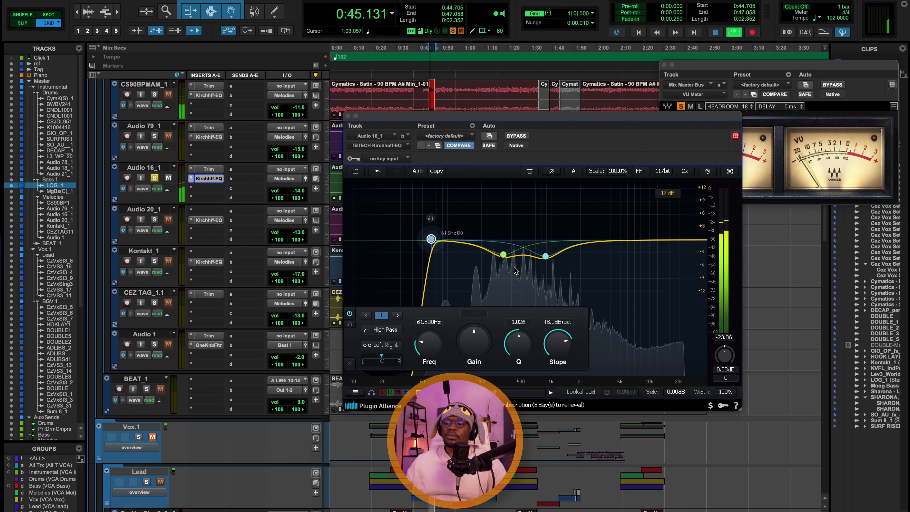
left_click(503, 254)
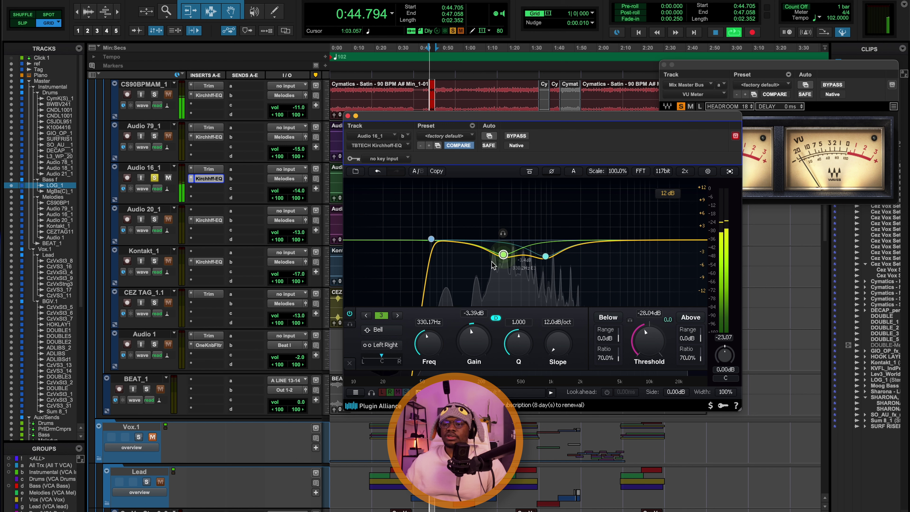
left_click(545, 256)
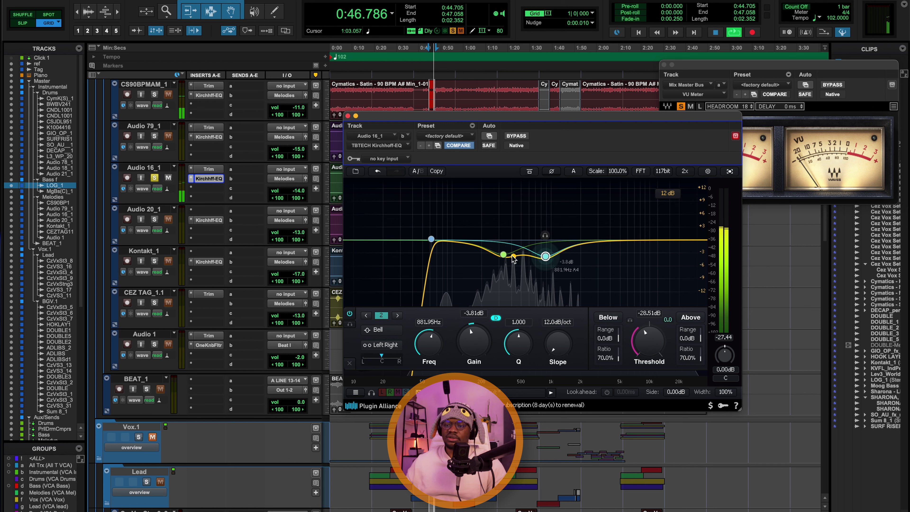
left_click(503, 254)
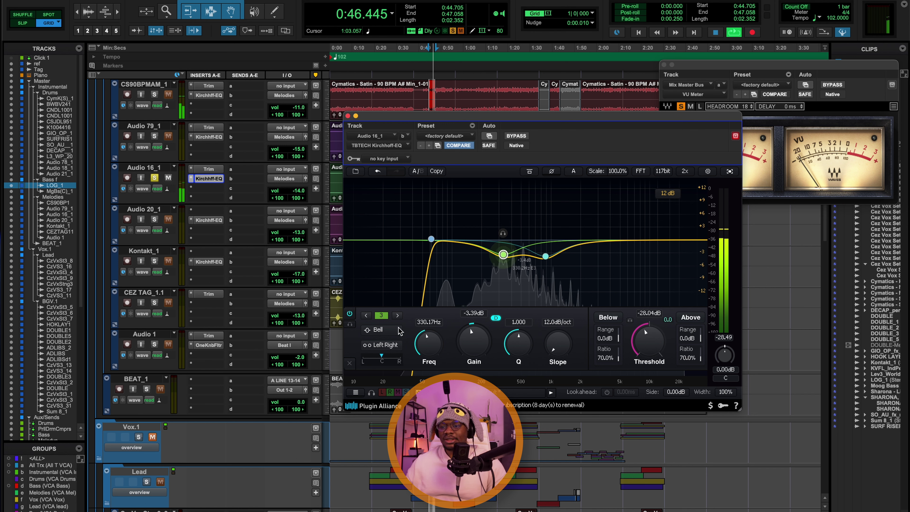
left_click(545, 257)
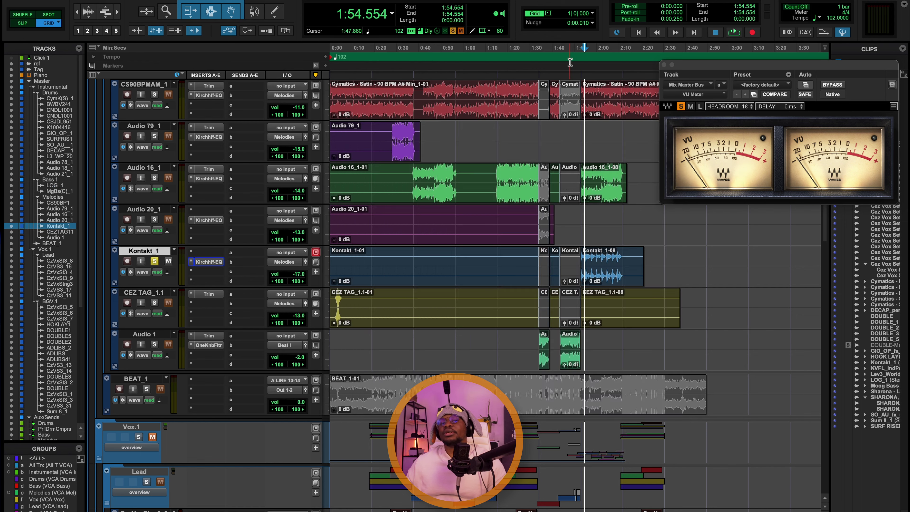
Play the soloed Kontakt_1 track from 1:52.941, examine its Kirchhoff-EQ curve, and close the EQ
left_click(577, 49)
left_click(581, 50)
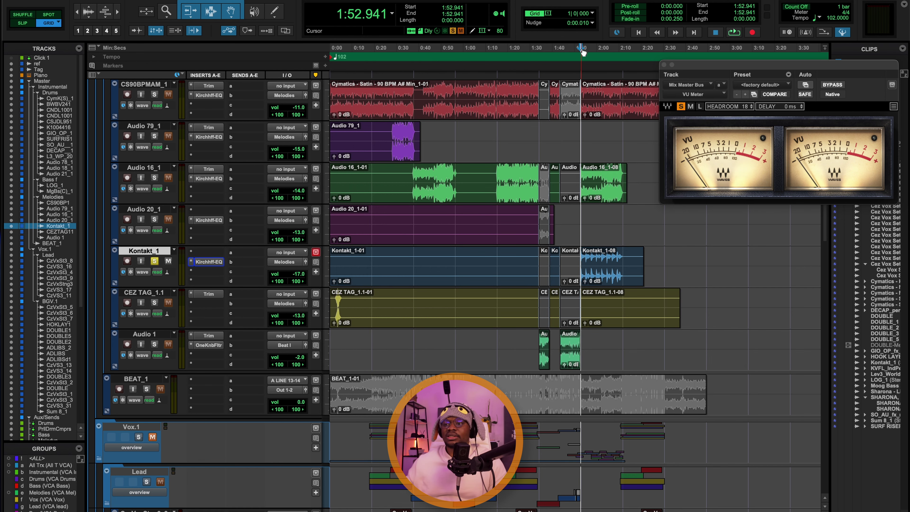
key("space")
left_click(209, 262)
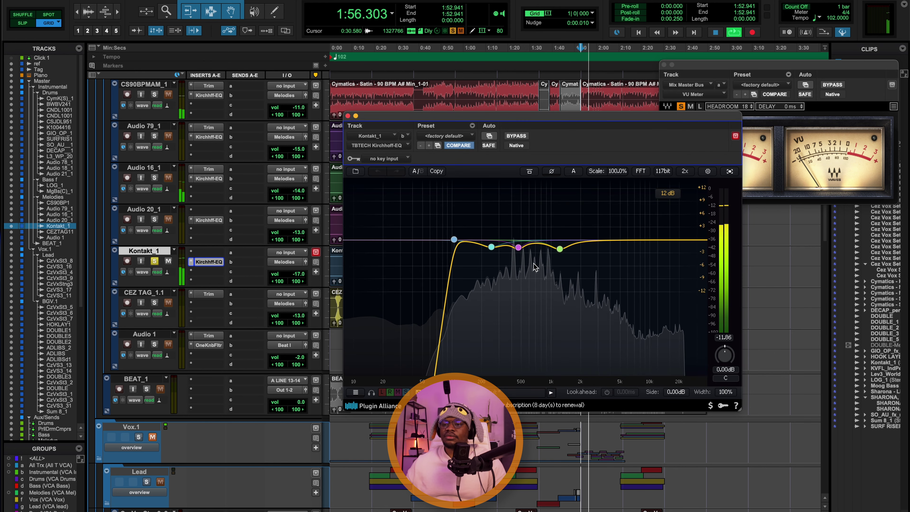
key("space")
left_click(209, 262)
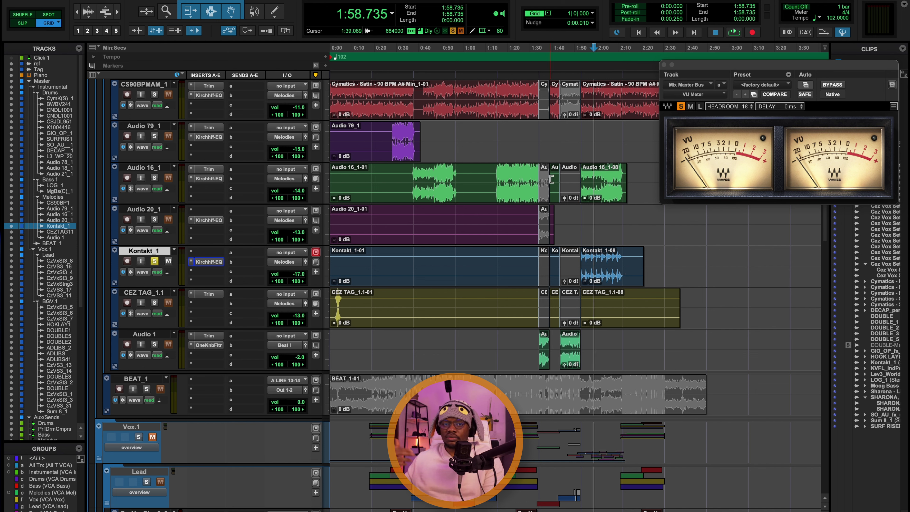
Look over the aux and bus channels in the mixer and return to the arrangement
key("super+equal")
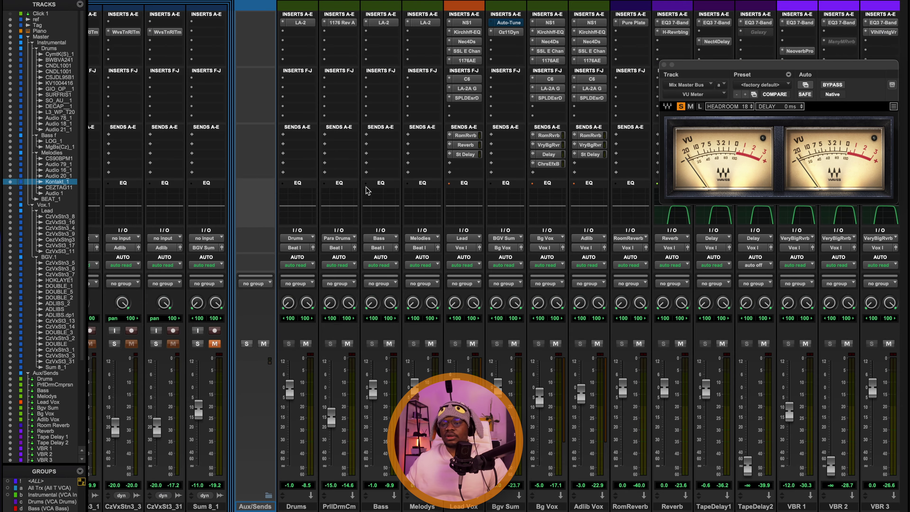
scroll(367, 190, "left", 10)
key("super+equal")
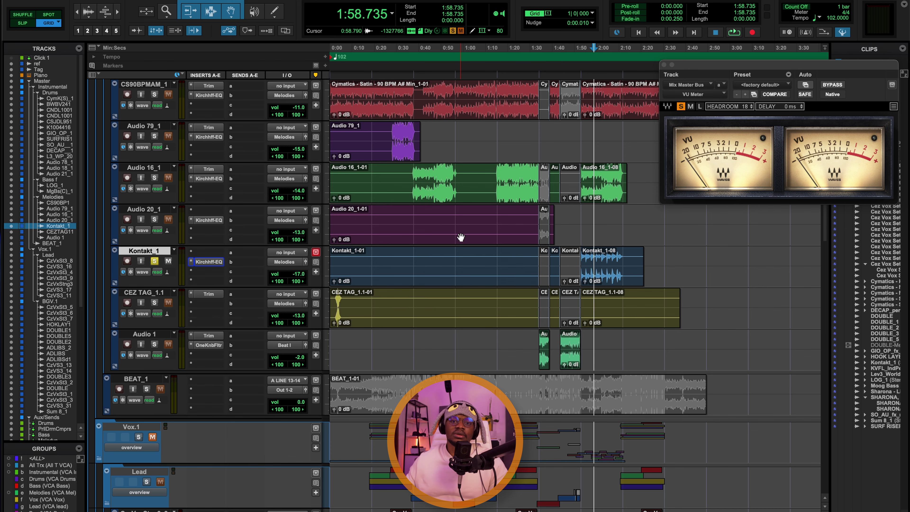
Play Audio 1 from 1:34.117 to watch its automated OneKnob Filter on the first clip, and stop playback
scroll(490, 246, "down", 3)
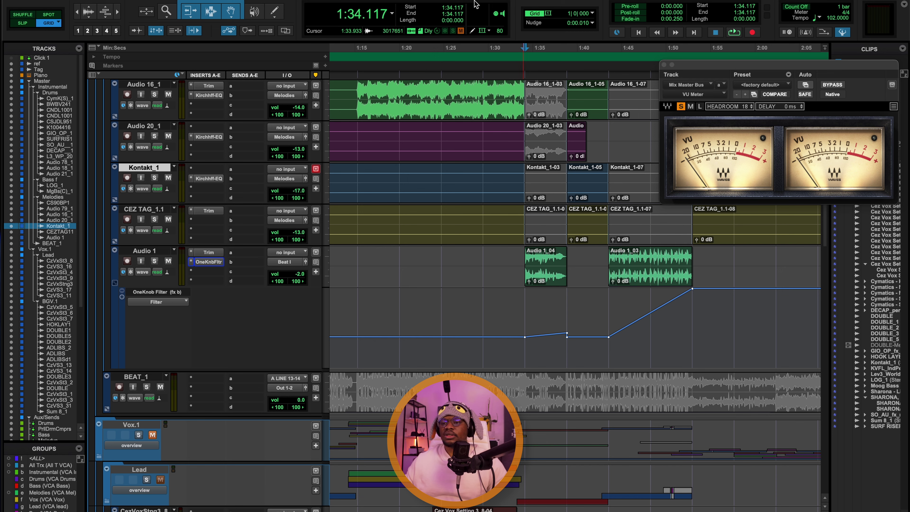
key("space")
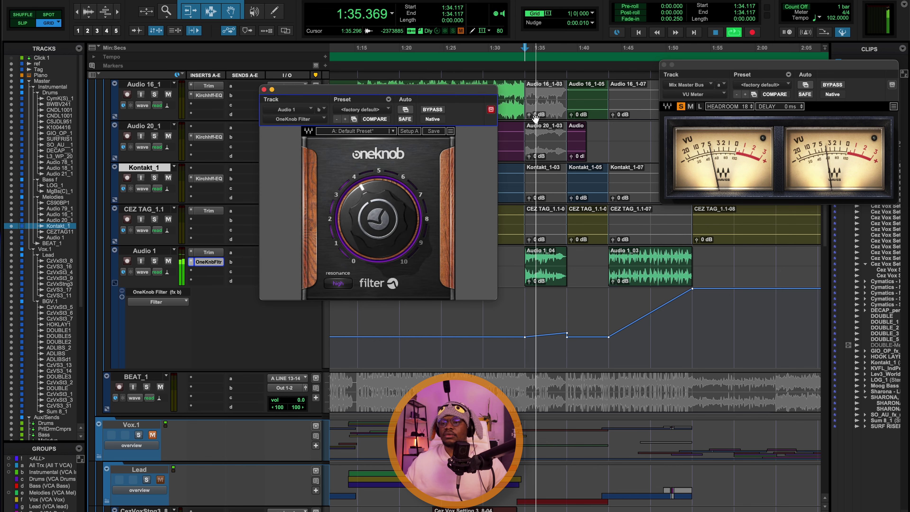
left_click_drag(440, 96, 484, 90)
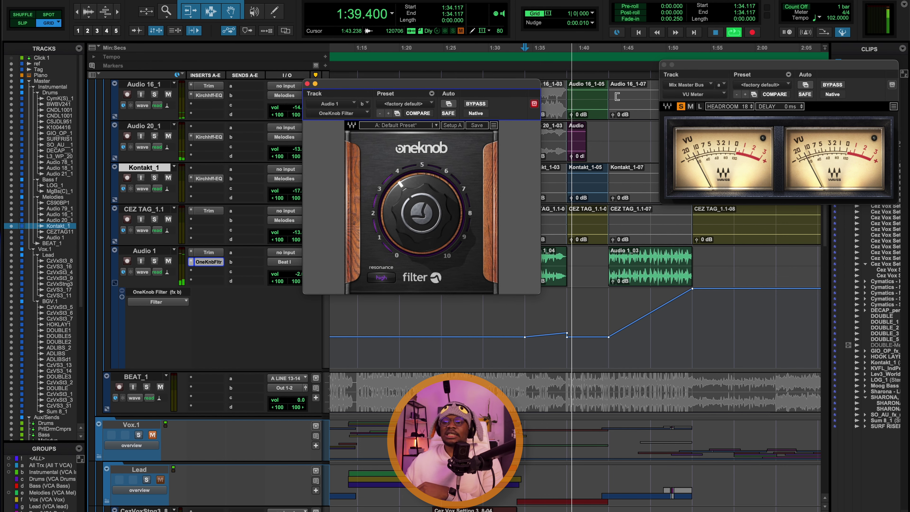
key("space")
Play Audio 1's second clip from 1:43.529 to watch the OneKnob Filter sweep, and close the plug-in
scroll(544, 237, "up", 15)
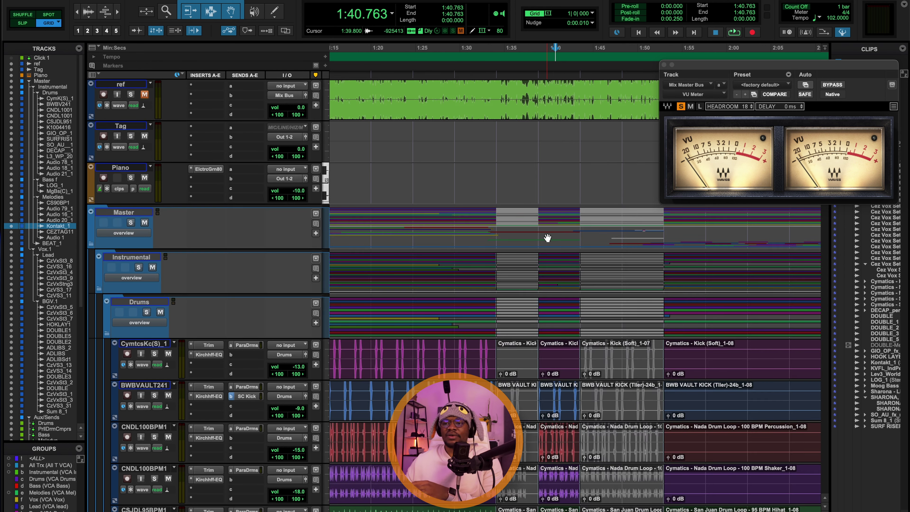
scroll(496, 57, "down", 10)
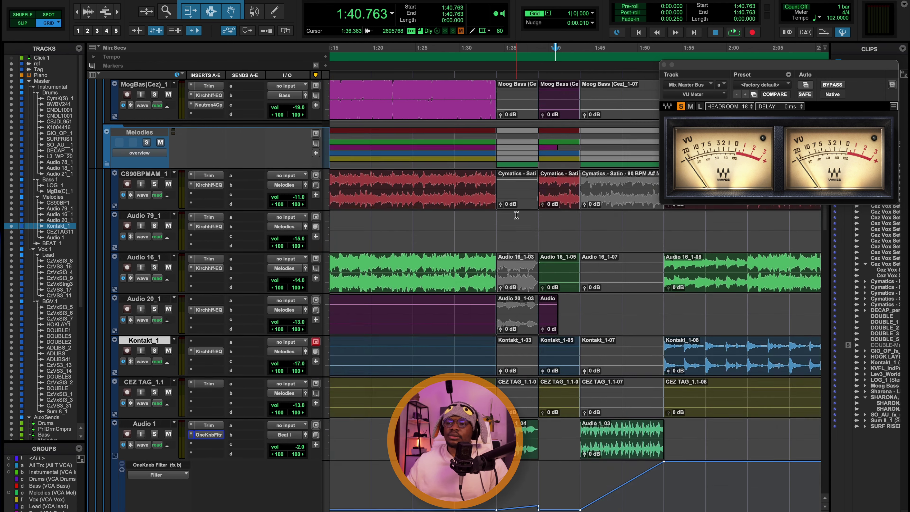
left_click(495, 57)
key("ctrl+n")
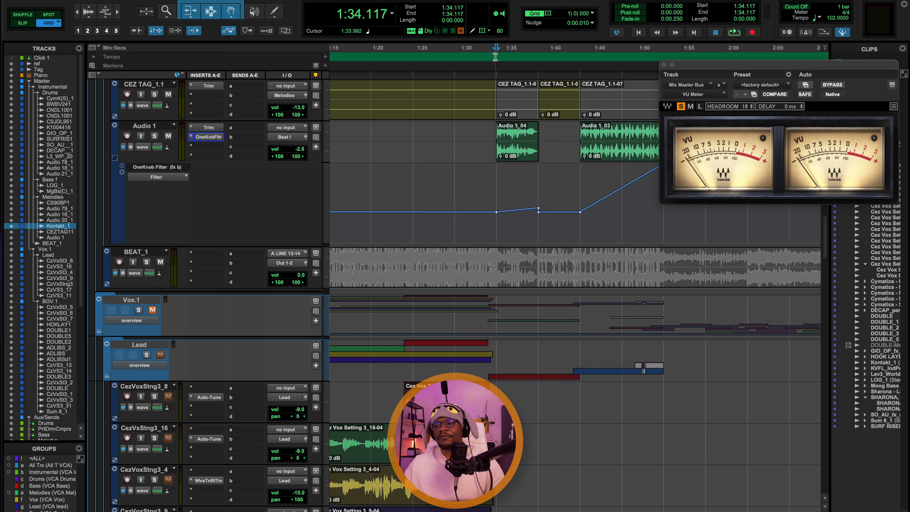
key("Tab")
key("Tab")
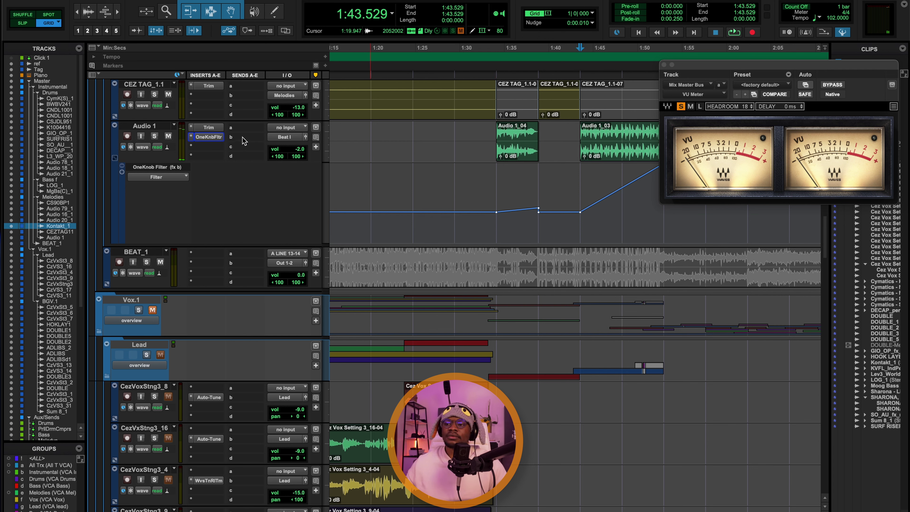
key("space")
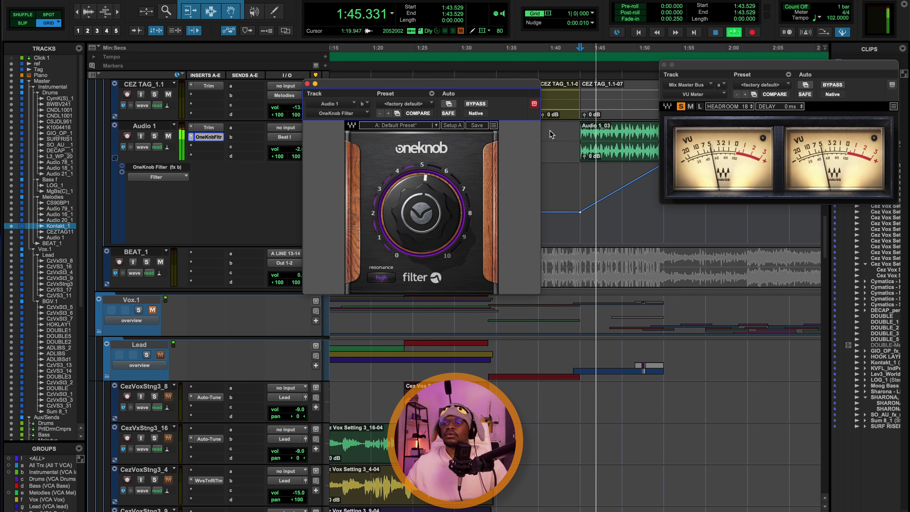
left_click_drag(471, 84, 444, 69)
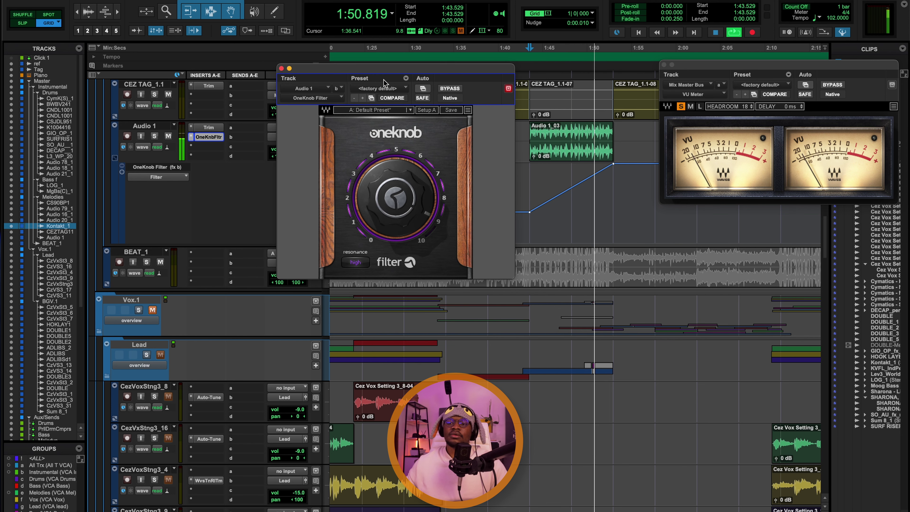
left_click(280, 68)
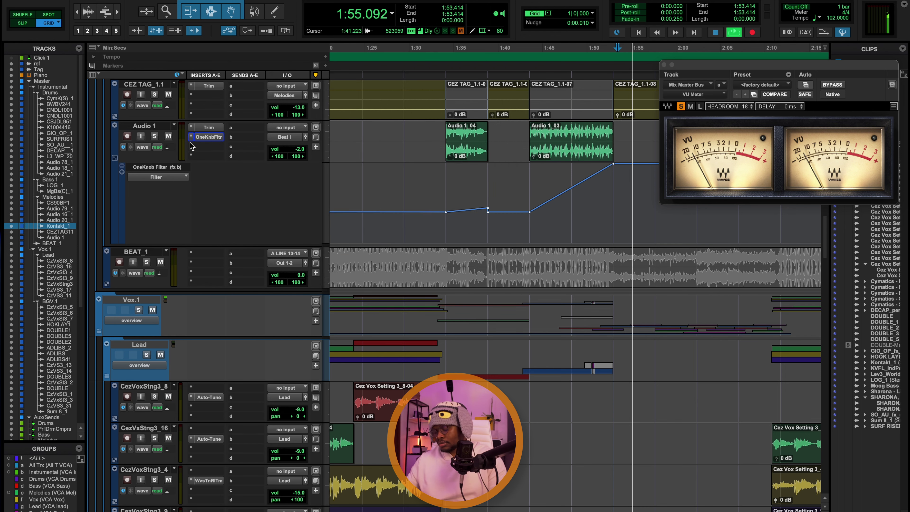
Hide Audio 1's OneKnob Filter automation lane, bring the Lead vocal tracks into view, and stop playback
left_click(122, 166)
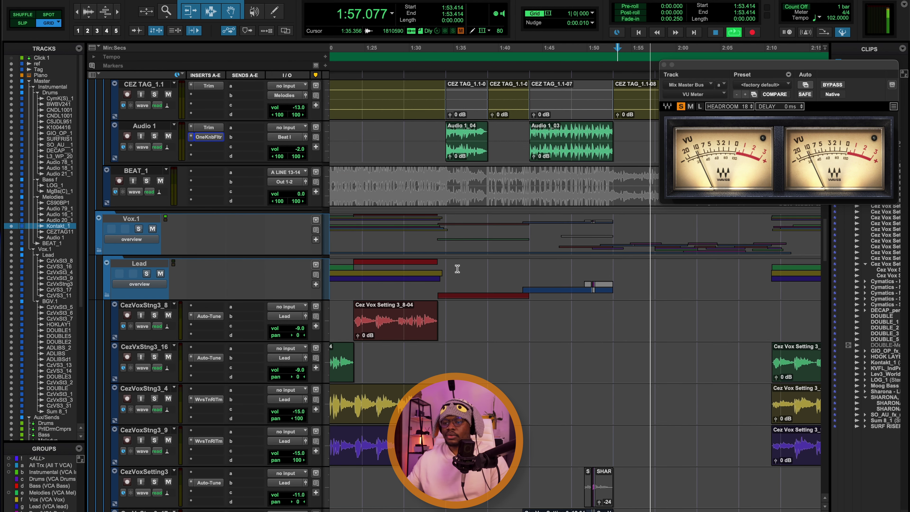
key("super+bracketleft")
key("super+bracketleft")
scroll(436, 265, "up", 3)
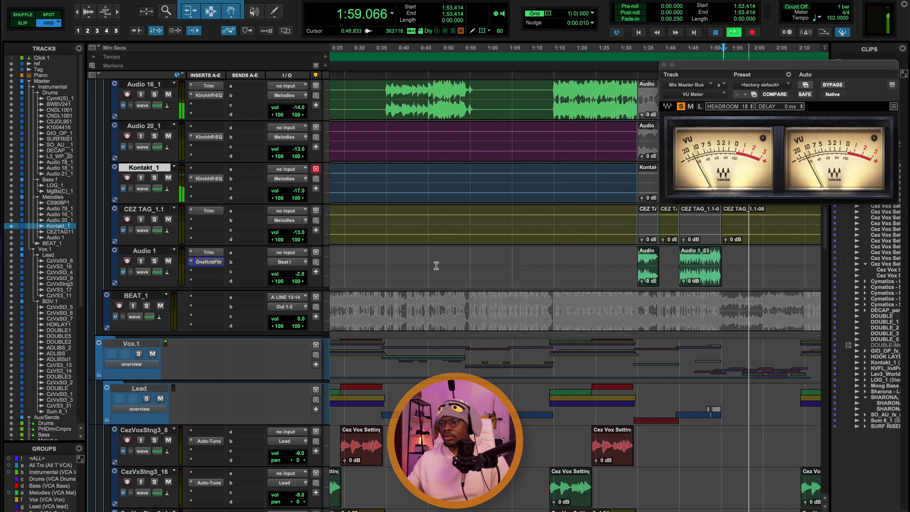
scroll(436, 265, "up", 2)
key("super+bracketleft")
key("super+bracketleft")
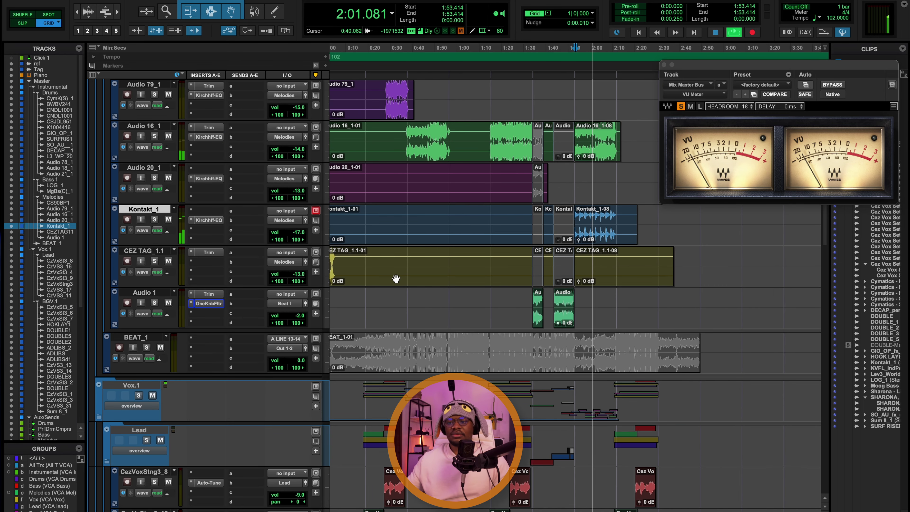
scroll(396, 278, "down", 5)
scroll(438, 259, "down", 2)
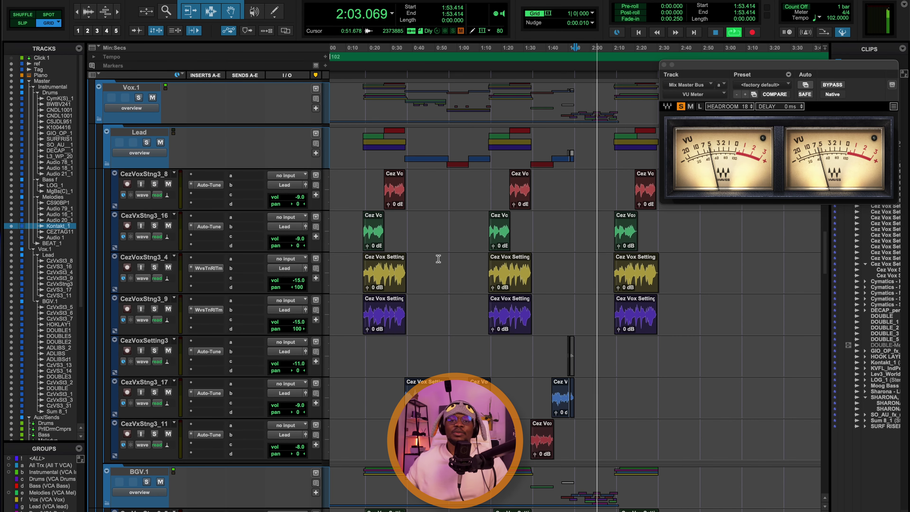
key("space")
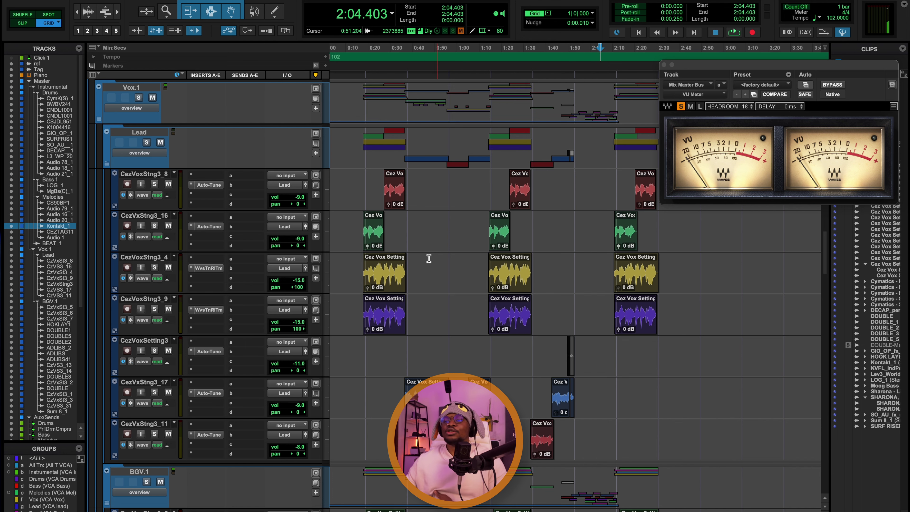
Check the Auto-Tune settings on CezVoxStng3_8 and play the Lead vocal tracks from 0:18.823
scroll(415, 198, "left", 2)
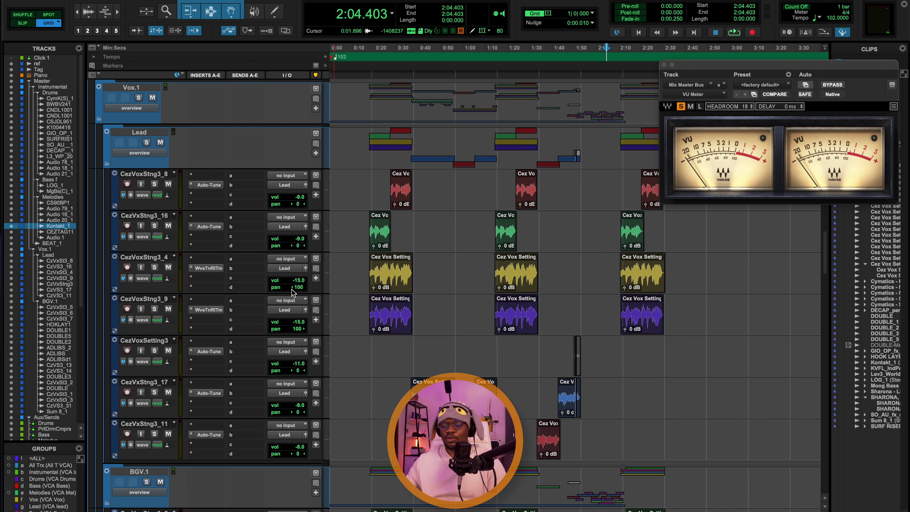
left_click(370, 73)
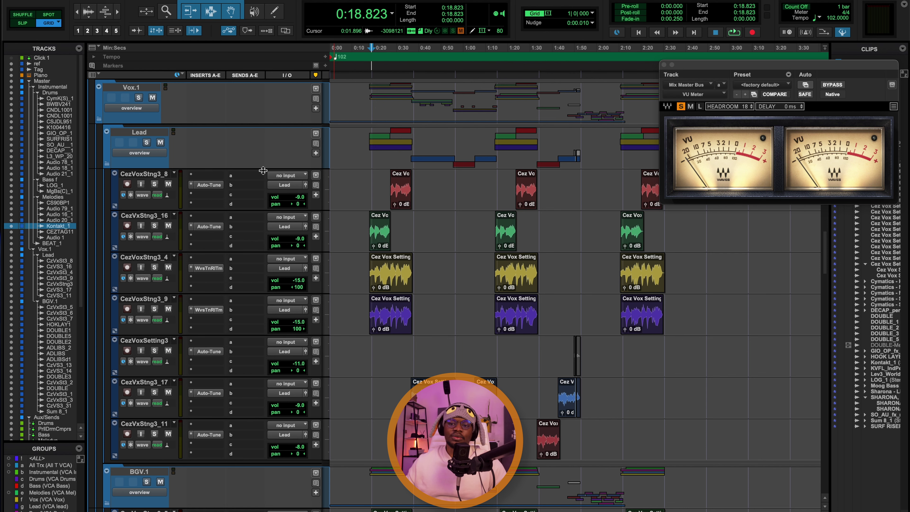
left_click(209, 185)
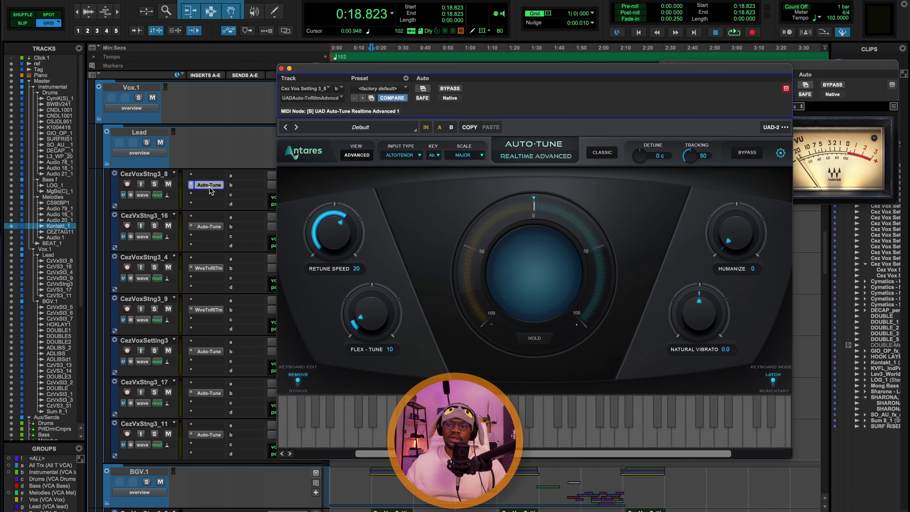
left_click(210, 188)
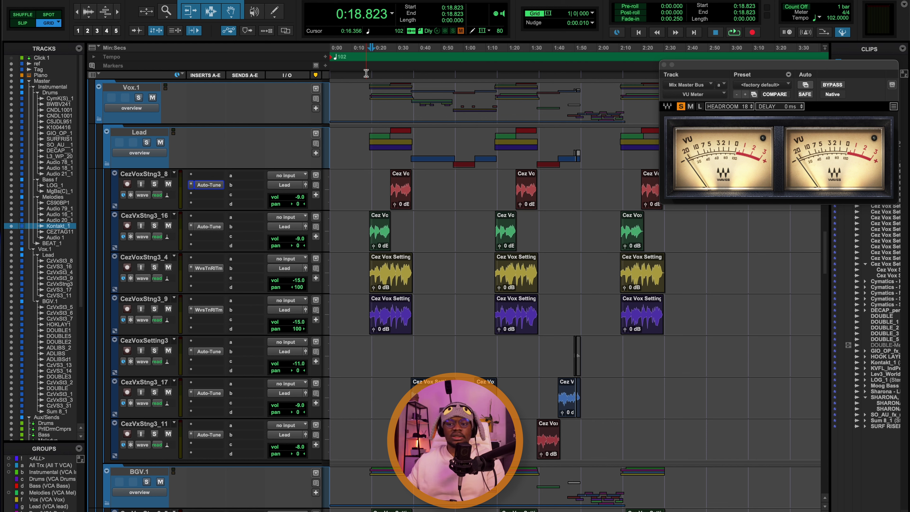
key("space")
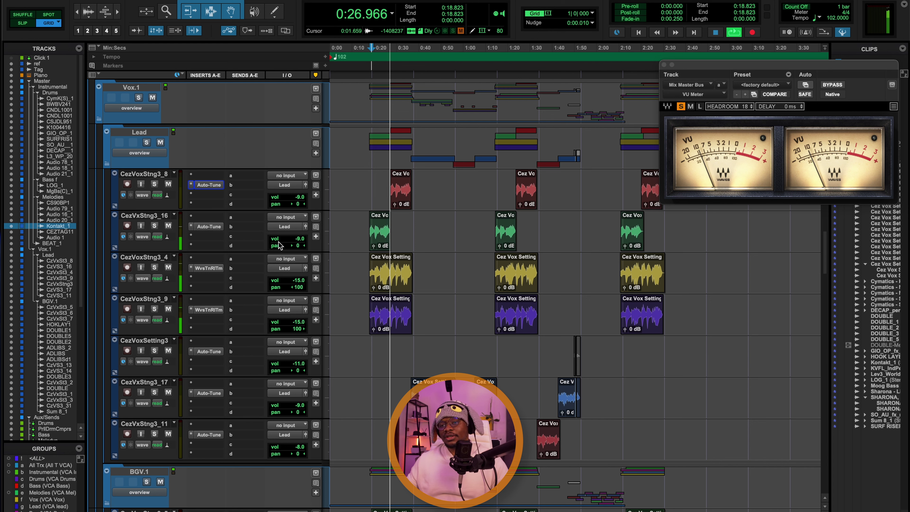
key("space")
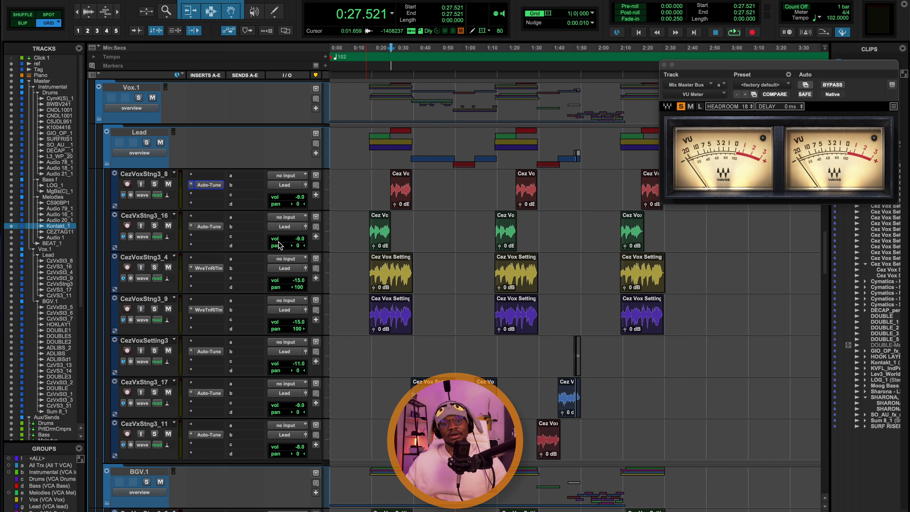
Return the playhead to 0:18.823 and check the NS1 noise suppressor on Lead Vox in the mixer
left_click(373, 181)
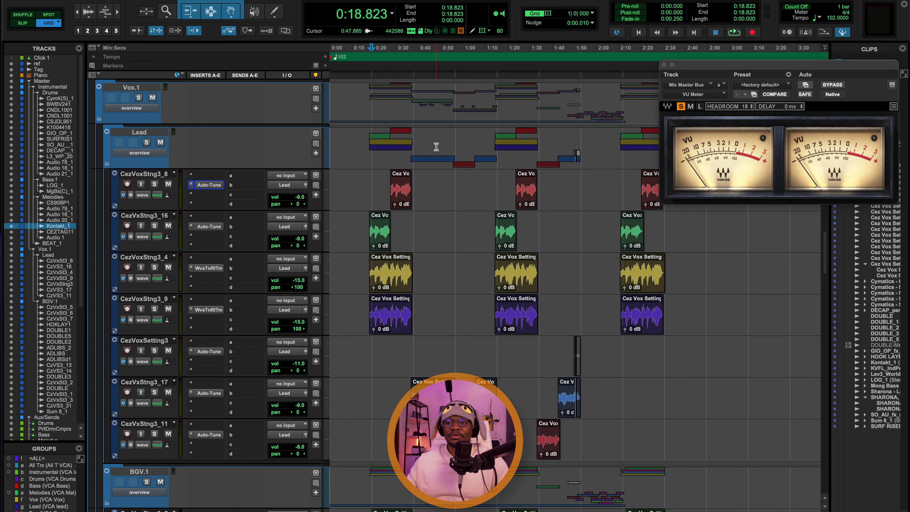
key("super+equal")
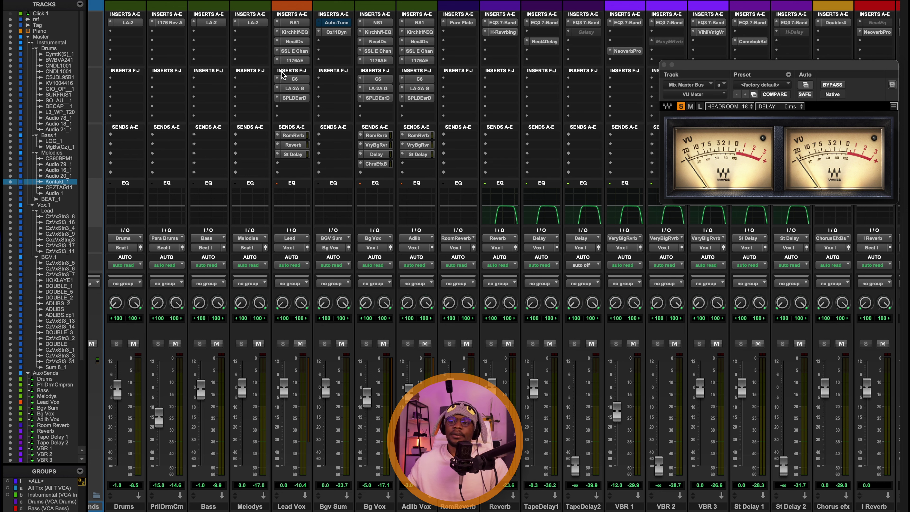
left_click(293, 22)
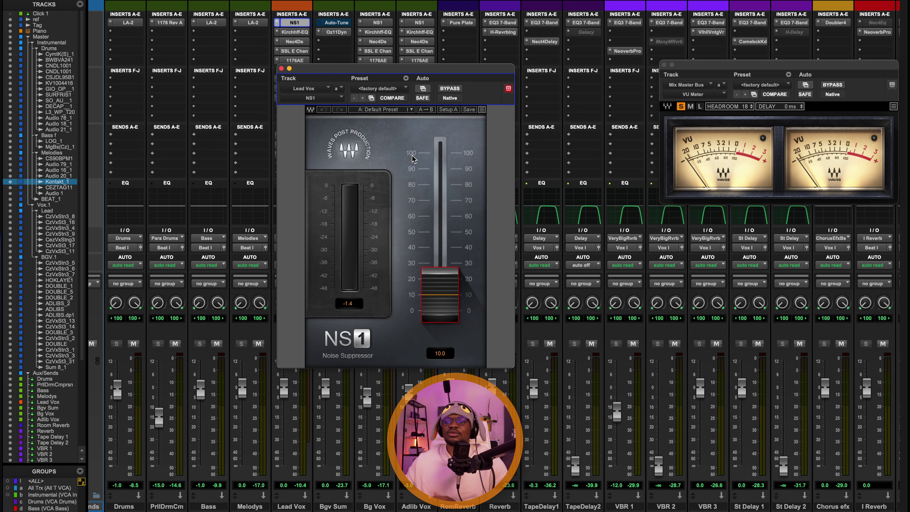
left_click_drag(366, 70, 440, 54)
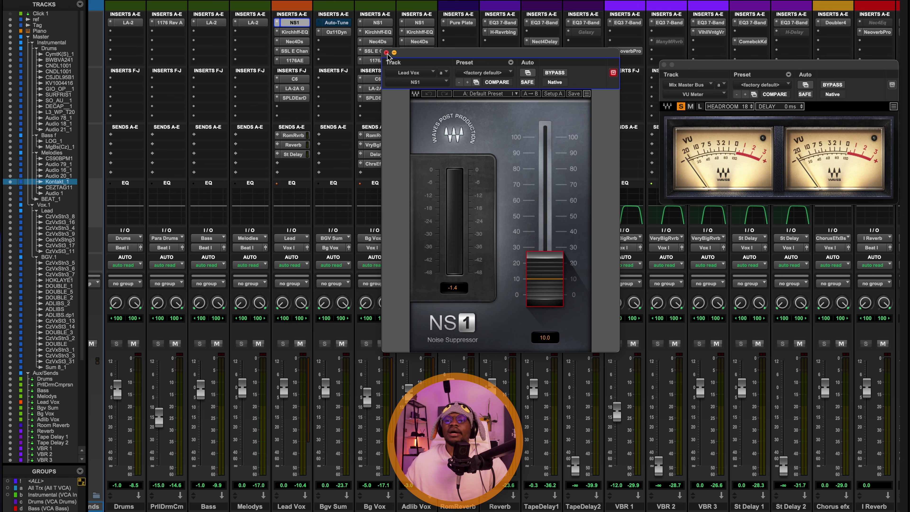
left_click(387, 53)
Open Lead Vox's Kirchhoff-EQ and briefly solo the narrow cut near 1 kHz during playback to hear the targeted frequencies
left_click(295, 32)
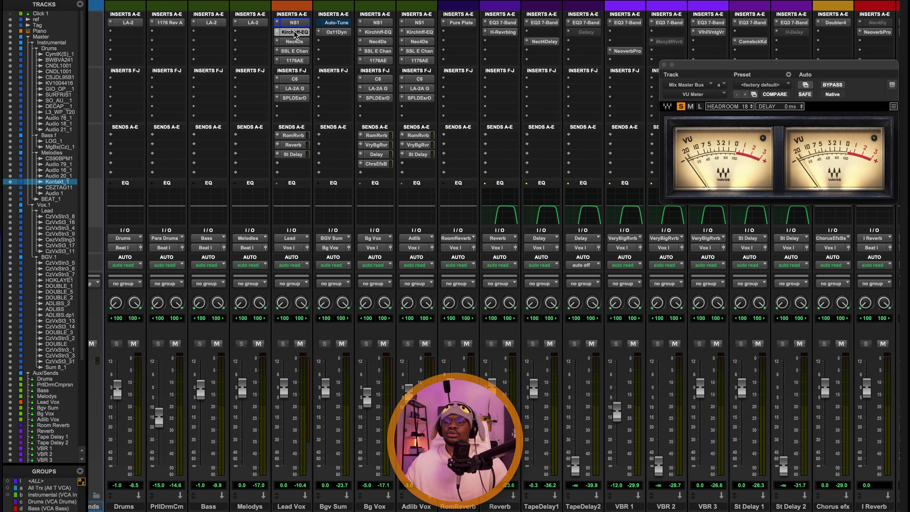
left_click_drag(616, 56, 421, 54)
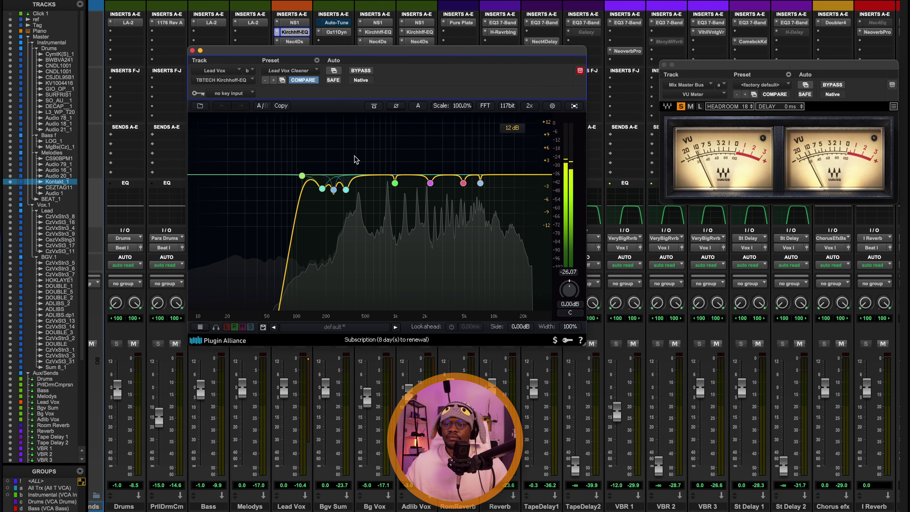
left_click(394, 184)
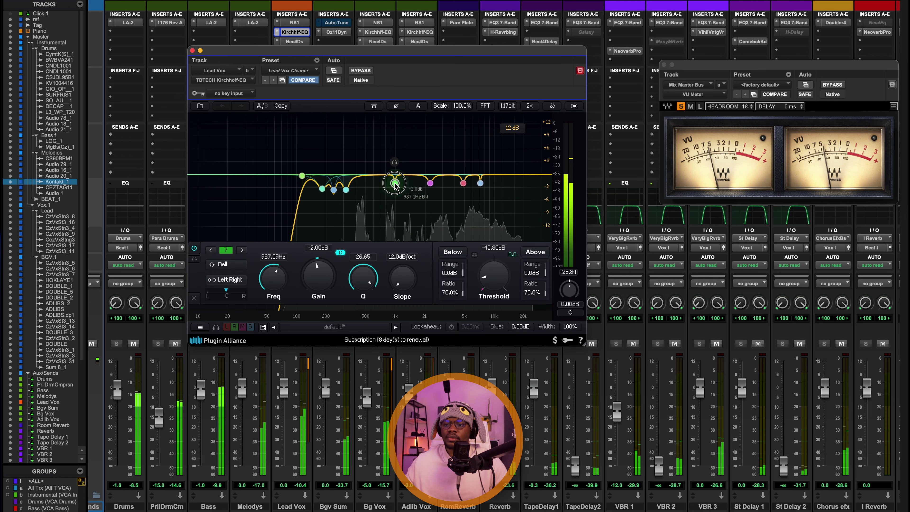
left_click(394, 163)
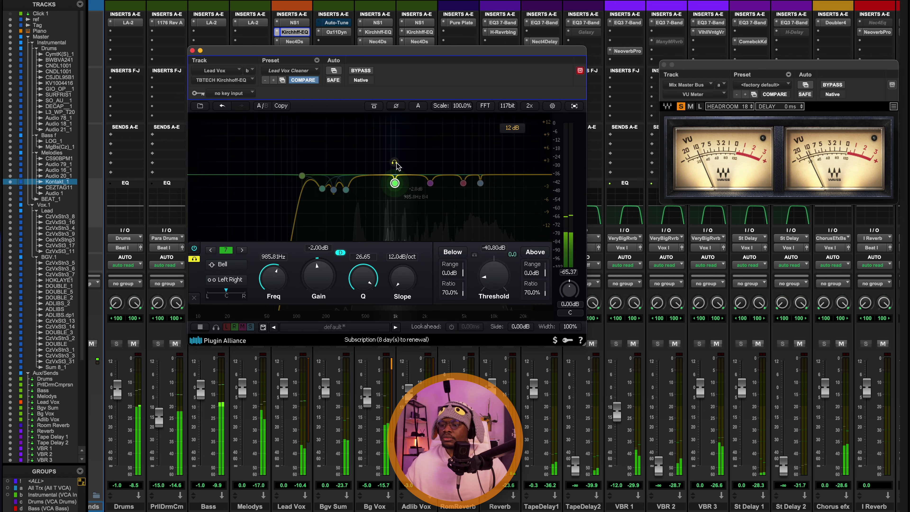
left_click(395, 163)
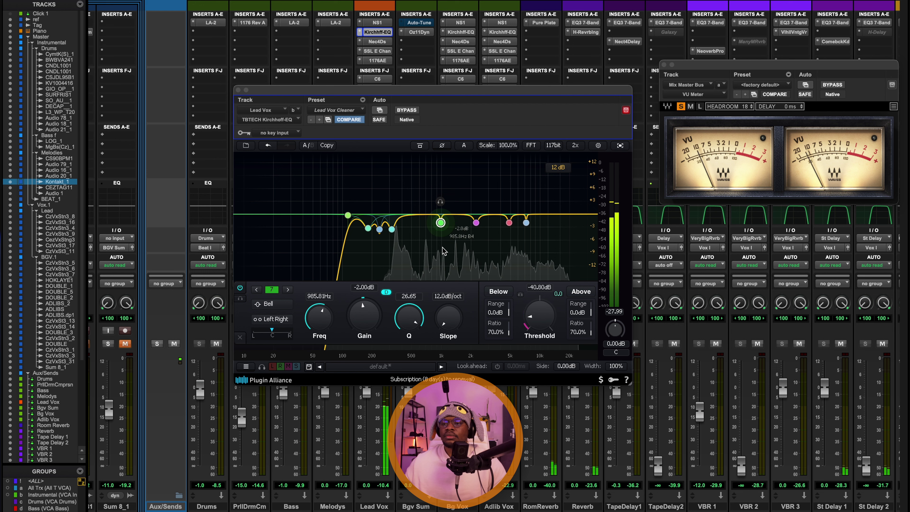
Solo the Kirchhoff-EQ cuts near 2.2 kHz and 4.9 kHz one after the other, turning each solo off again
left_click(476, 222)
left_click(475, 202)
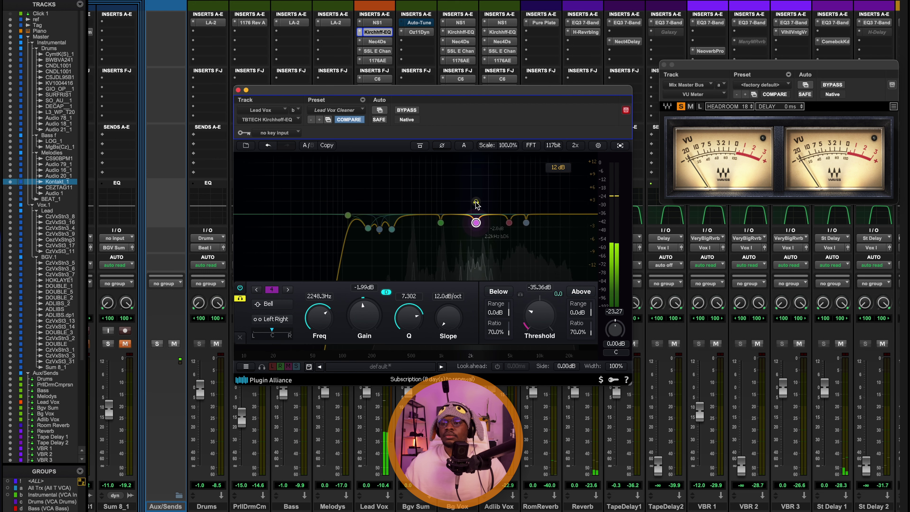
left_click(476, 202)
left_click(509, 222)
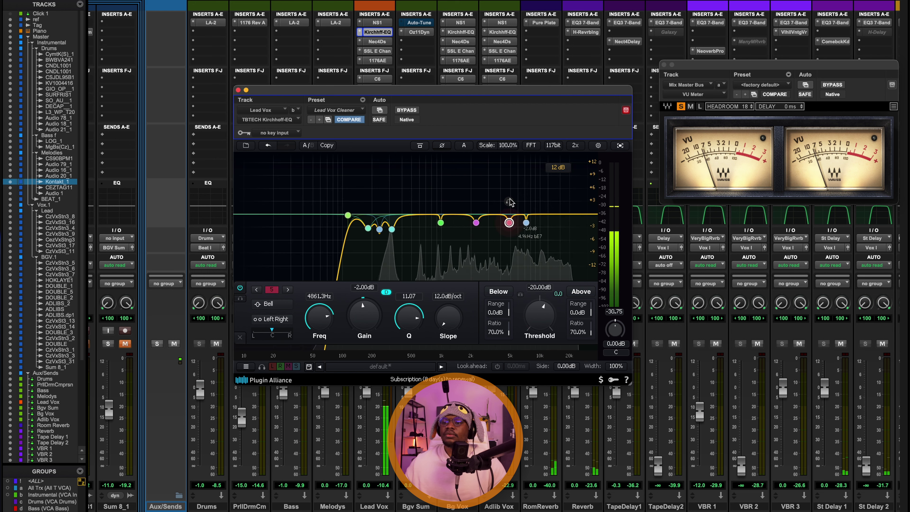
left_click(509, 202)
left_click(509, 202)
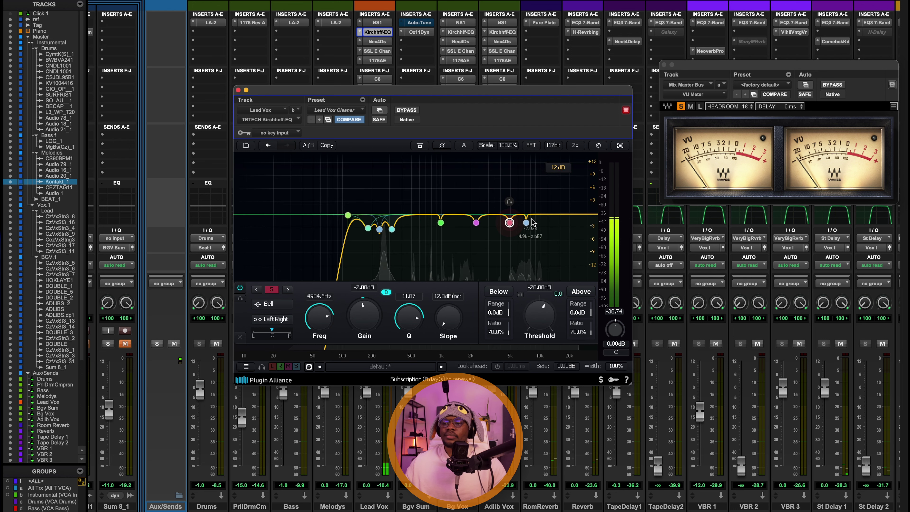
Solo the Kirchhoff-EQ cut near 7.2 kHz, turn the solo off and deselect the band to view the full curve
left_click(526, 222)
left_click(526, 202)
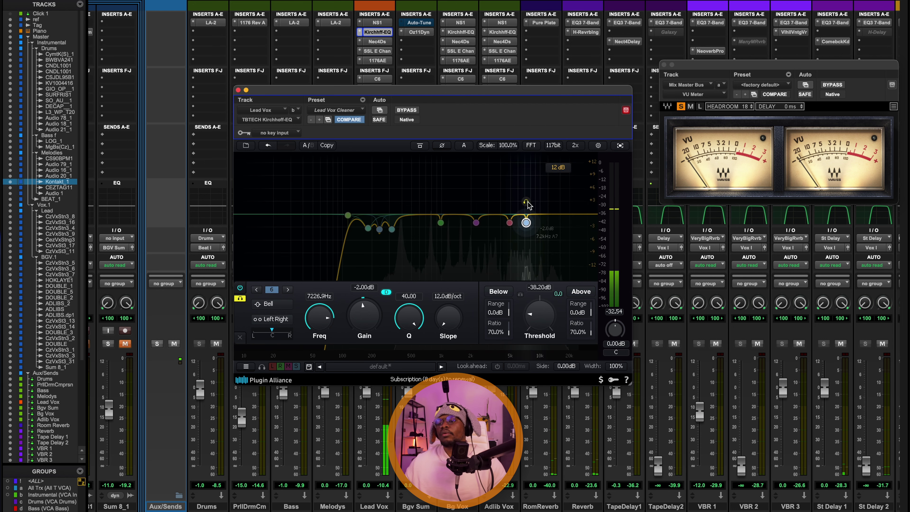
left_click(527, 202)
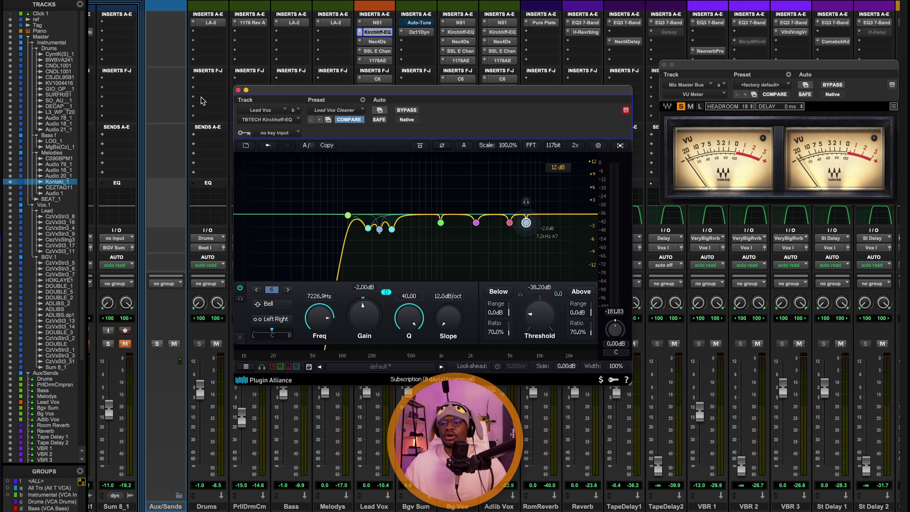
left_click(521, 187)
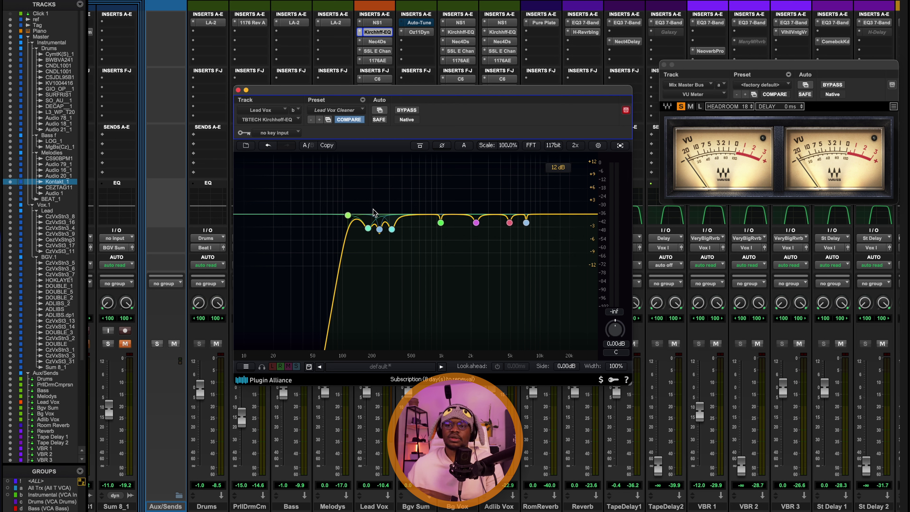
Check the Nectar 4 DeEsser on Lead Vox with the vocal playing, stop playback and close the plug-in
left_click(377, 41)
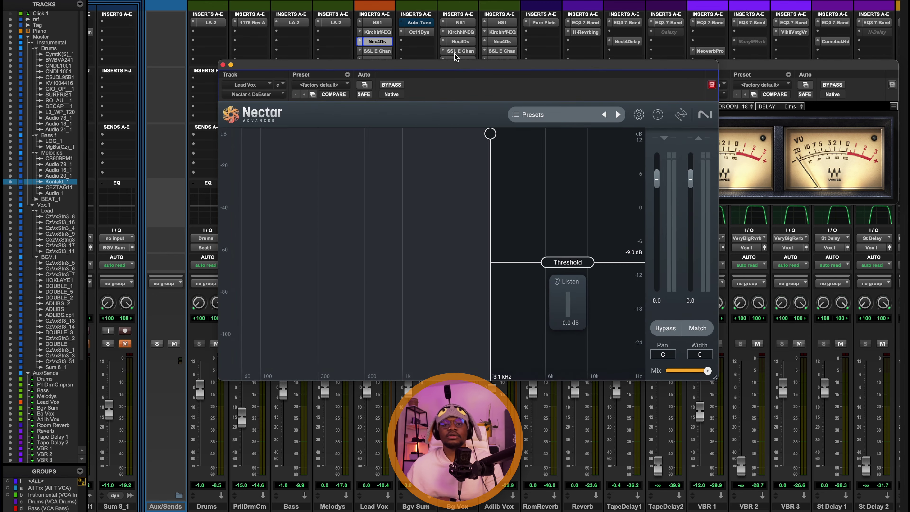
left_click(222, 64)
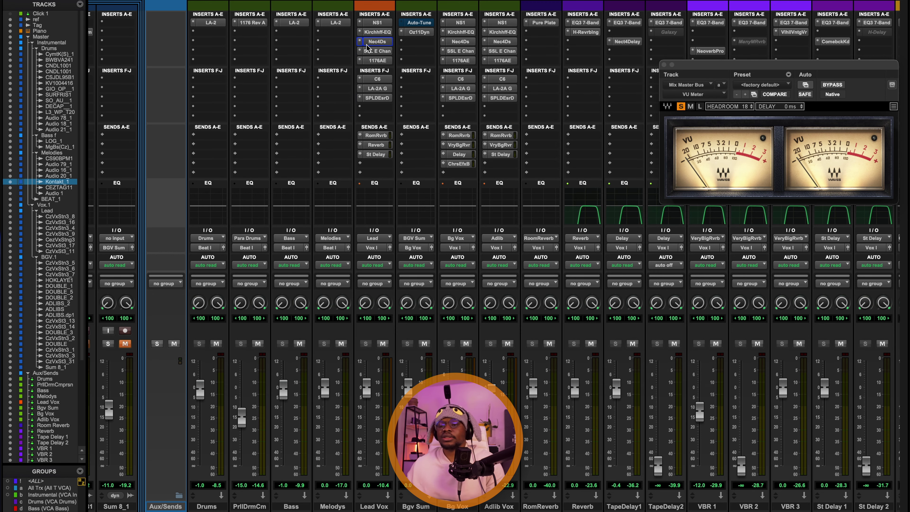
left_click(374, 42)
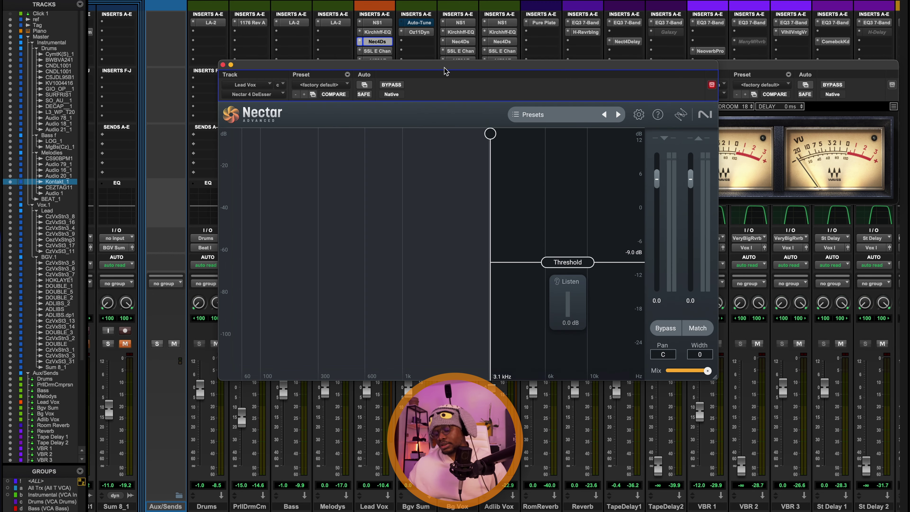
left_click_drag(459, 64, 429, 42)
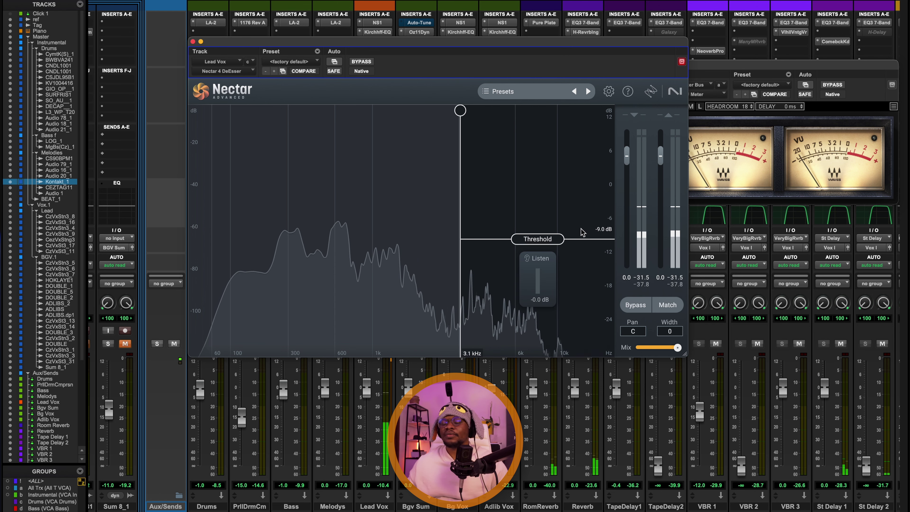
key("space")
left_click_drag(498, 41, 512, 1)
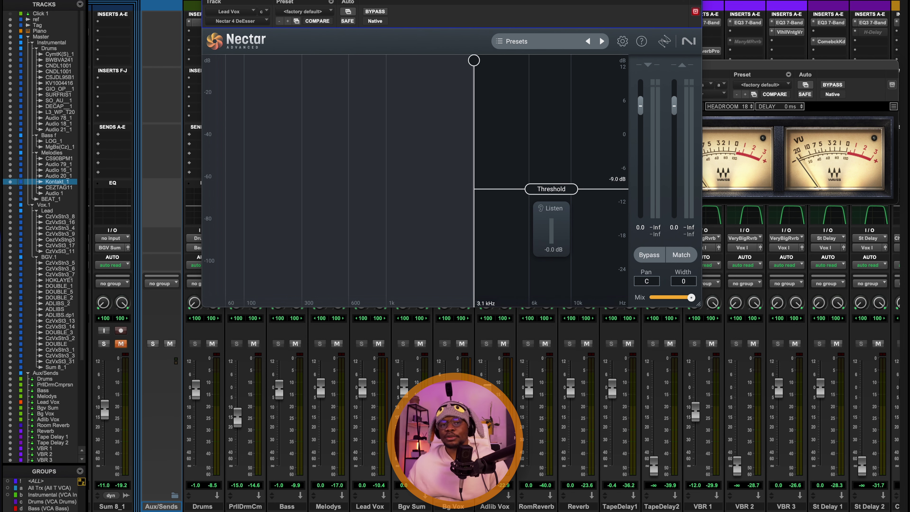
key("super+w")
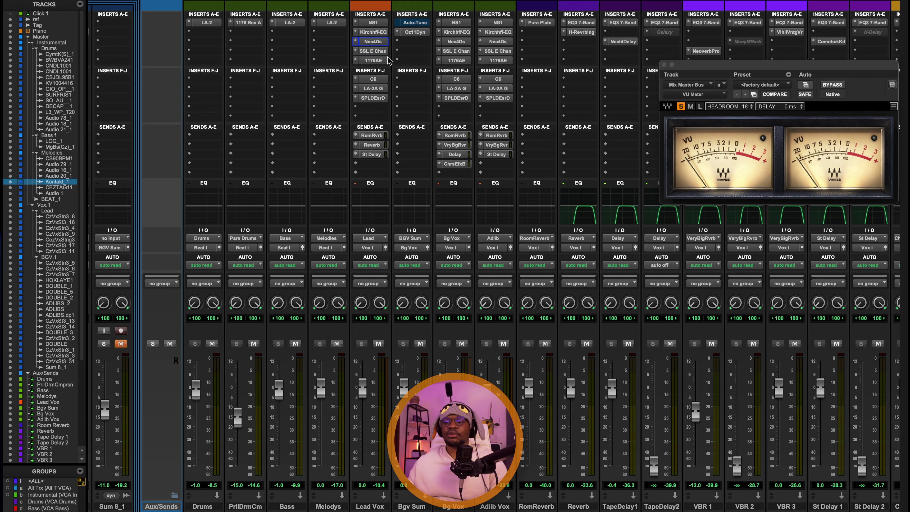
Review the equaliser, dynamics and filter settings of the SSL 4000 E Channel Strip on Lead Vox
left_click(371, 51)
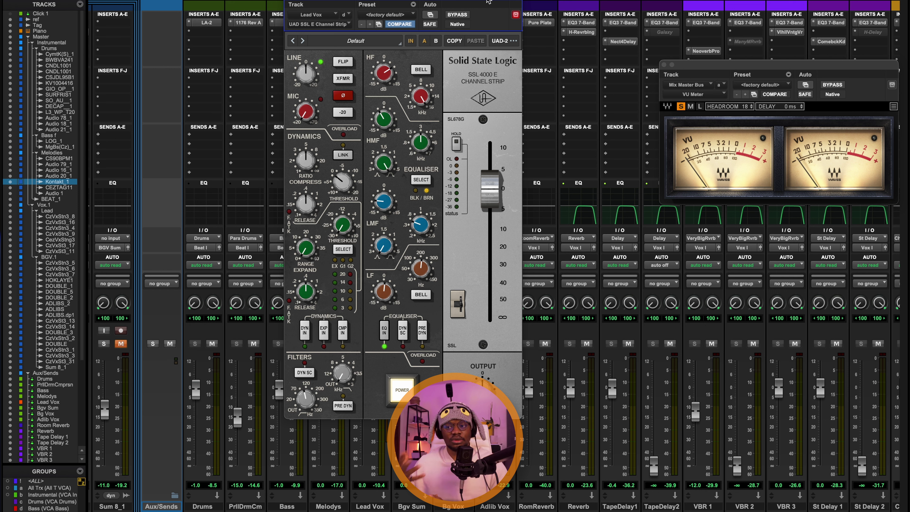
left_click_drag(488, 2, 605, 8)
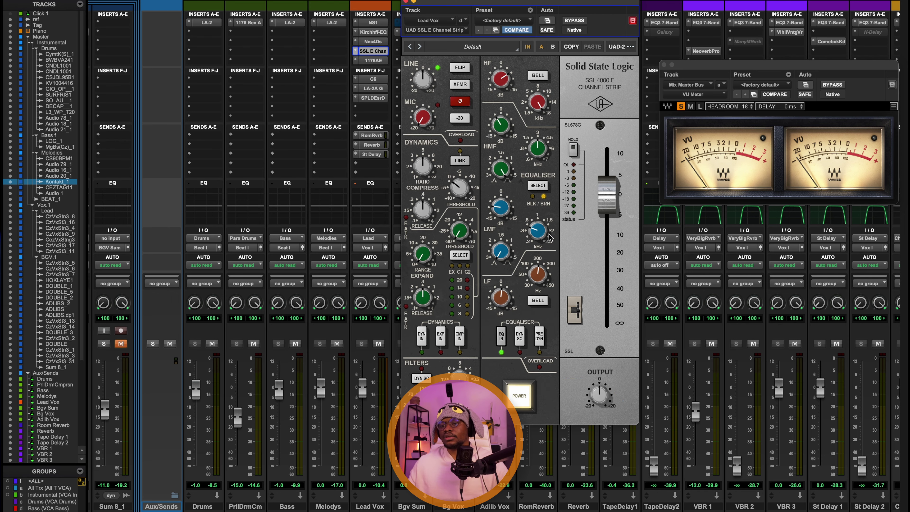
scroll(534, 237, "right", 12)
left_click_drag(537, 4, 462, 30)
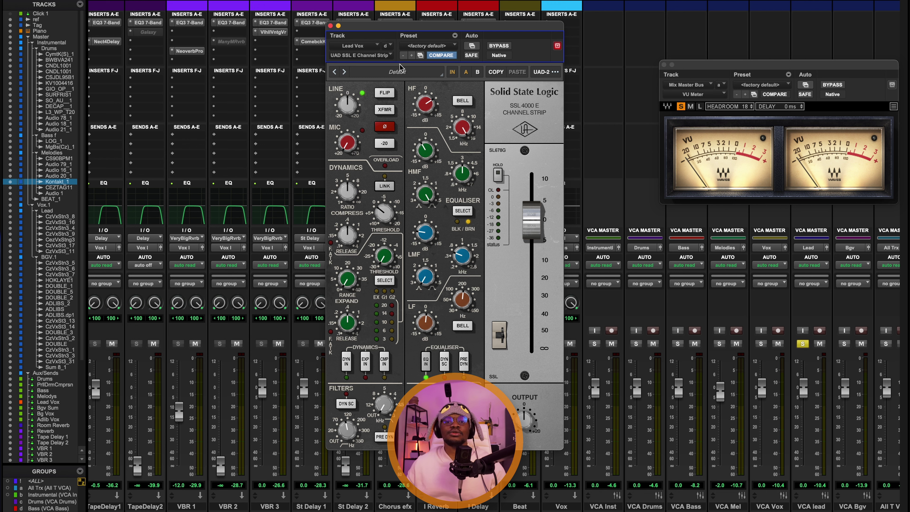
scroll(445, 109, "left", 10)
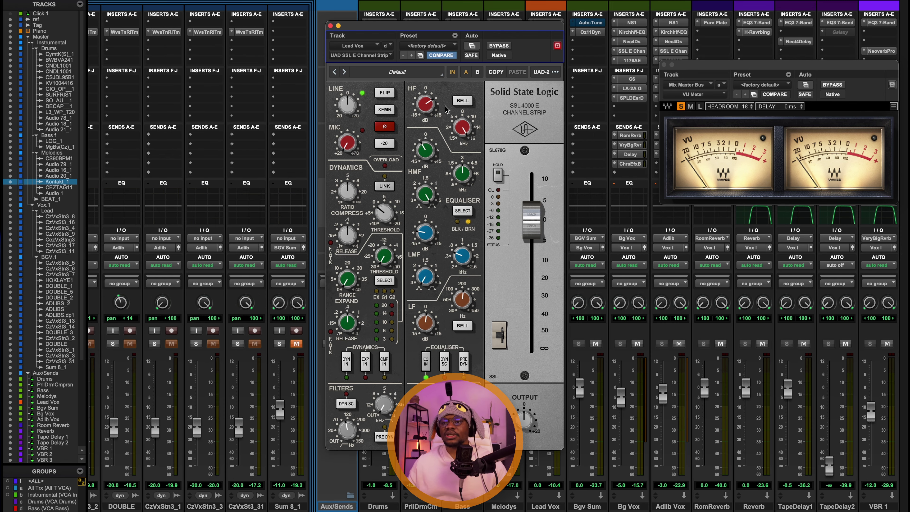
left_click_drag(527, 33, 480, 3)
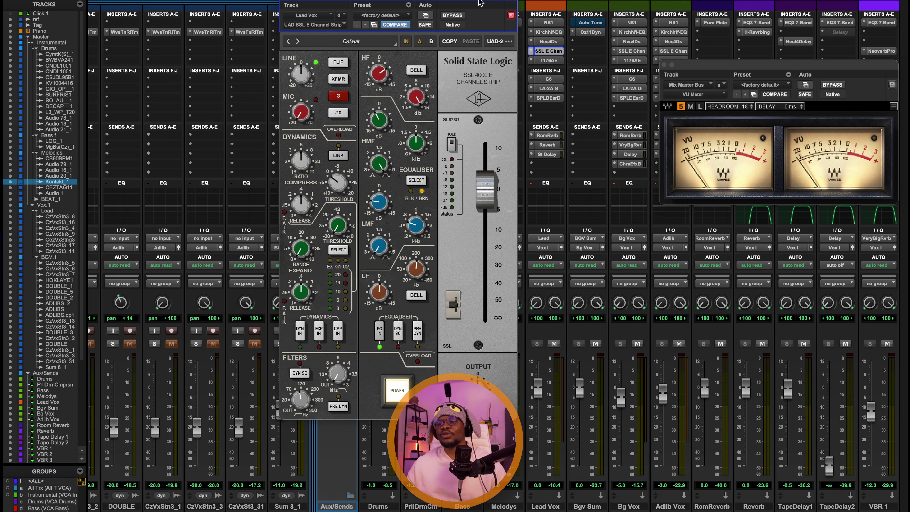
mouse_move(481, 2)
left_mouse_down()
mouse_move(500, 0)
mouse_move(489, 0)
left_mouse_up()
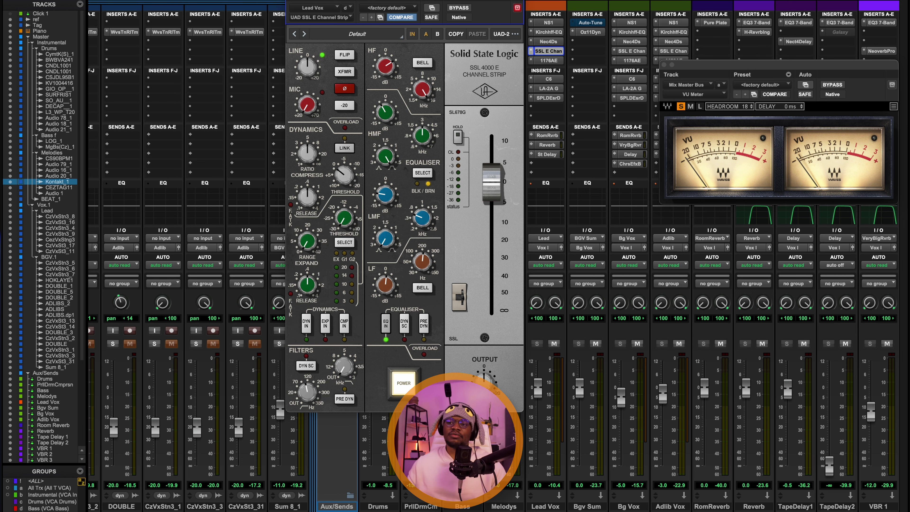
left_click_drag(488, 0, 482, 0)
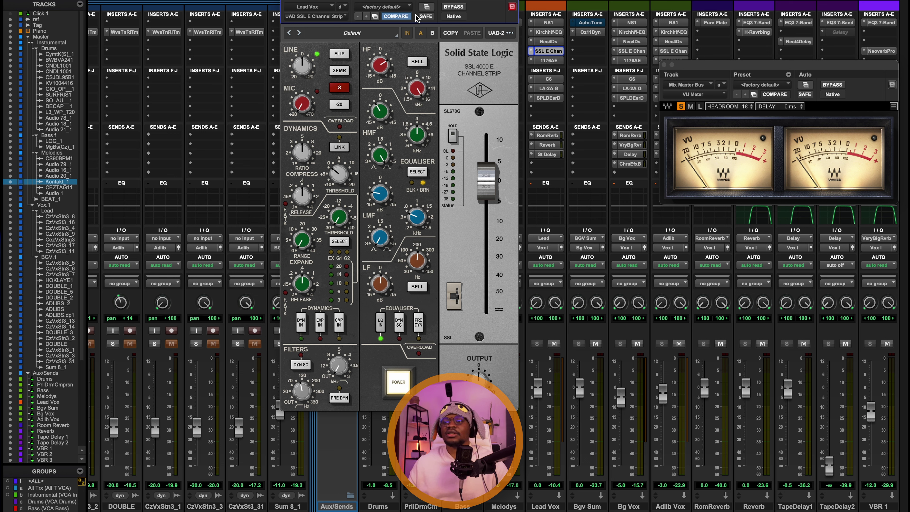
Glance at Lead Vox's C6 multiband compressor, return to the SSL E Channel Strip and close it
left_click(555, 79)
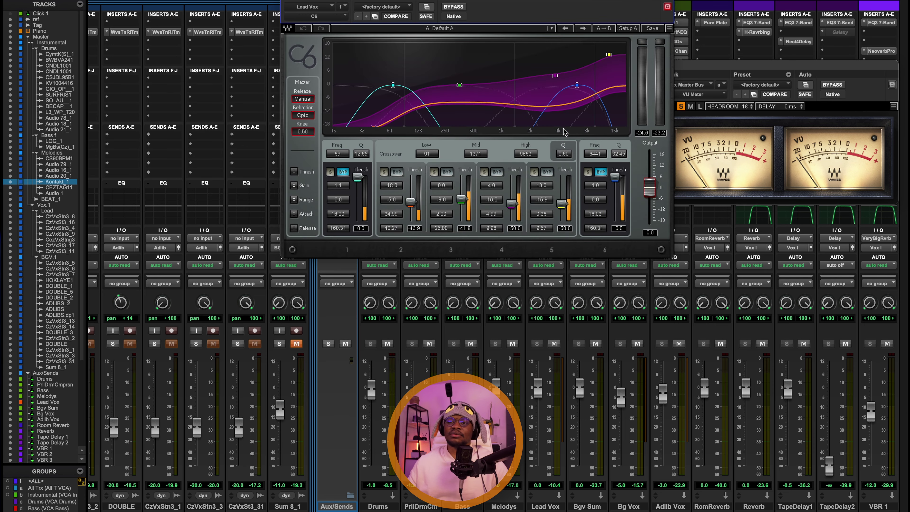
left_click(342, 7)
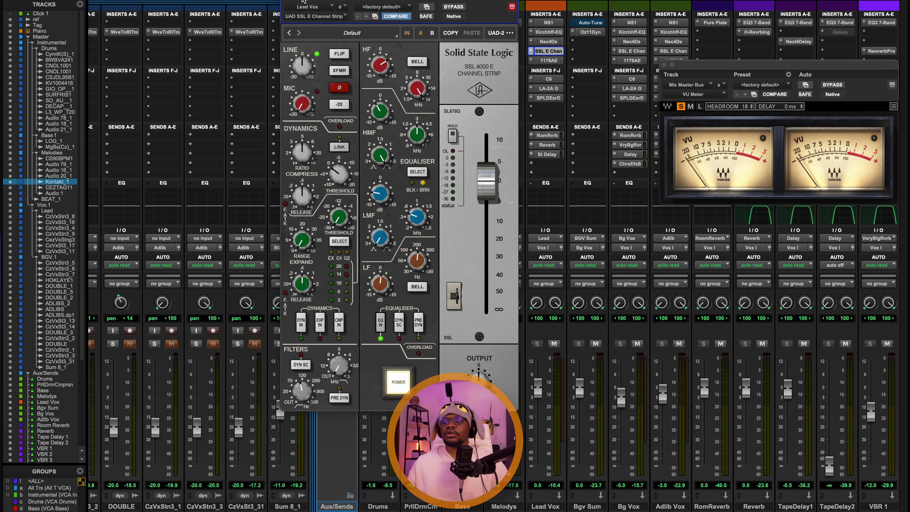
key("super+w")
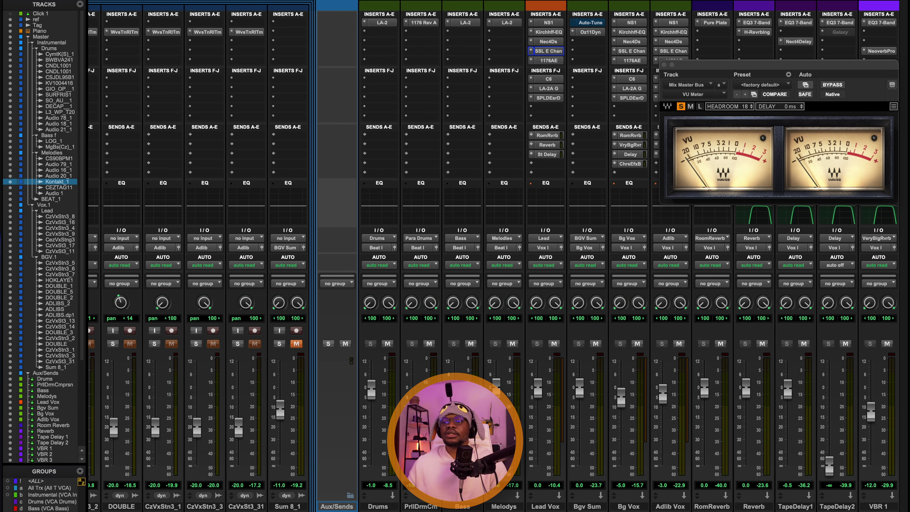
Open the 1176AE limiting amplifier on Lead Vox and review its input, output, attack, release and ratio during playback
left_click(548, 60)
left_click_drag(478, 13, 461, 62)
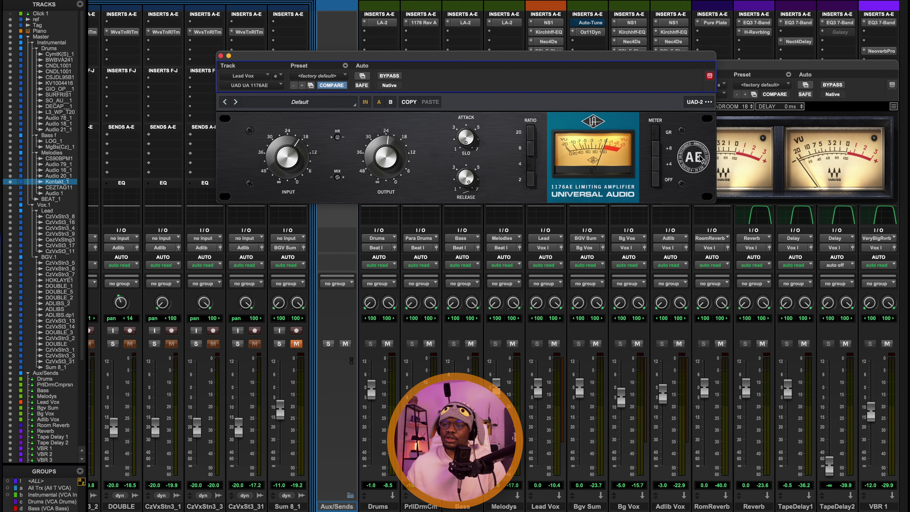
left_click_drag(444, 57, 449, 62)
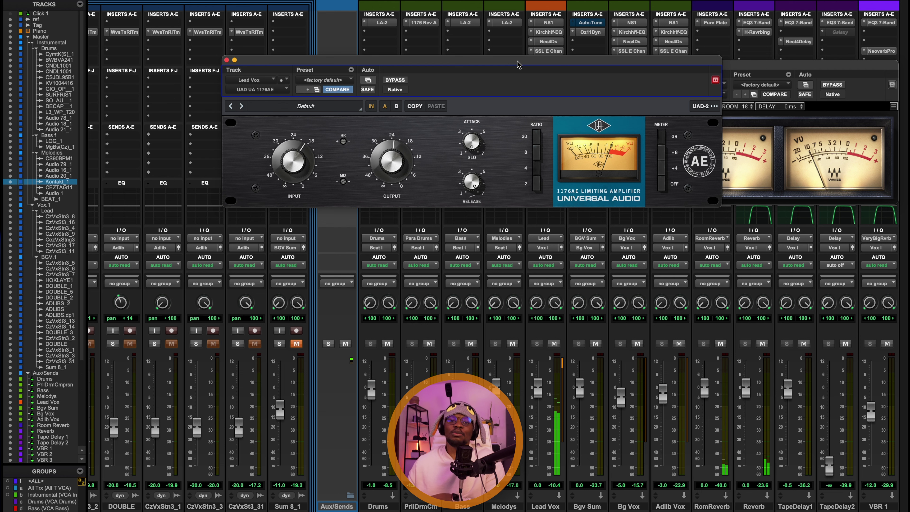
left_click_drag(517, 64, 453, 47)
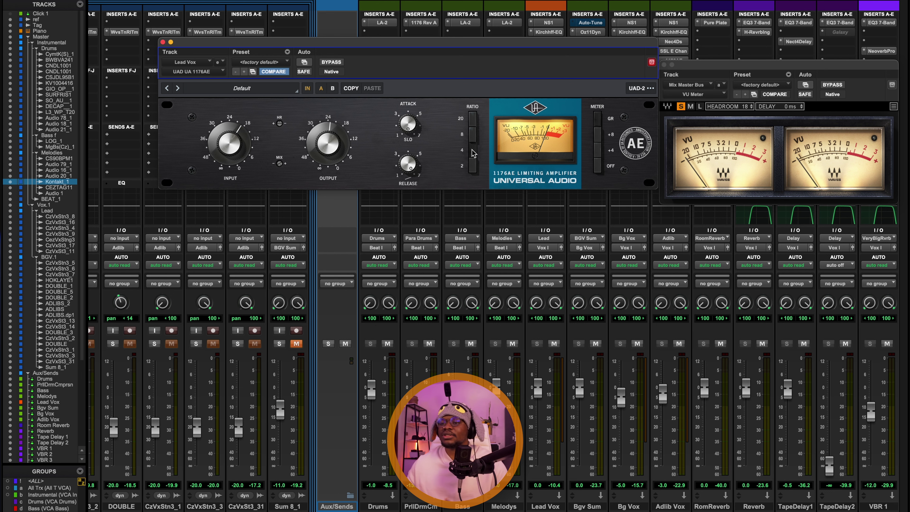
Switch from the 1176AE to the C6 multiband compressor on Lead Vox and review its band settings
left_click(220, 61)
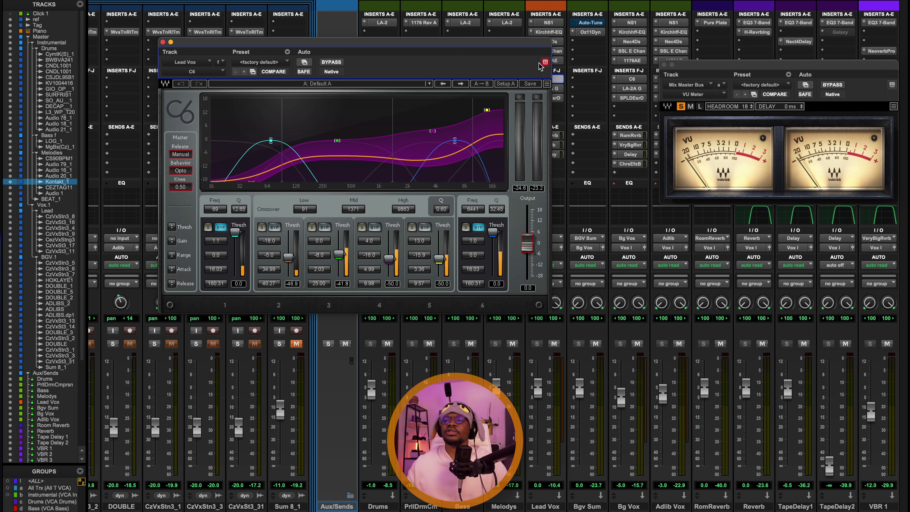
left_click(162, 42)
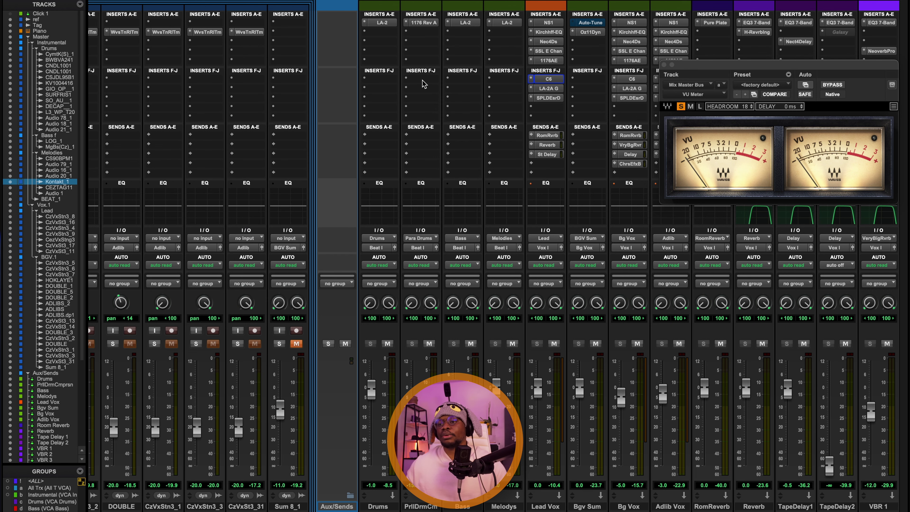
left_click(548, 80)
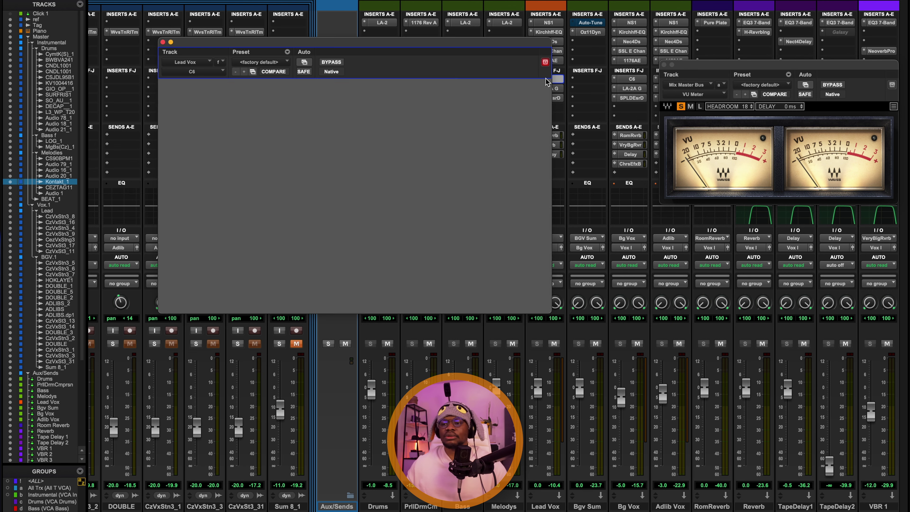
left_click_drag(451, 47, 502, 81)
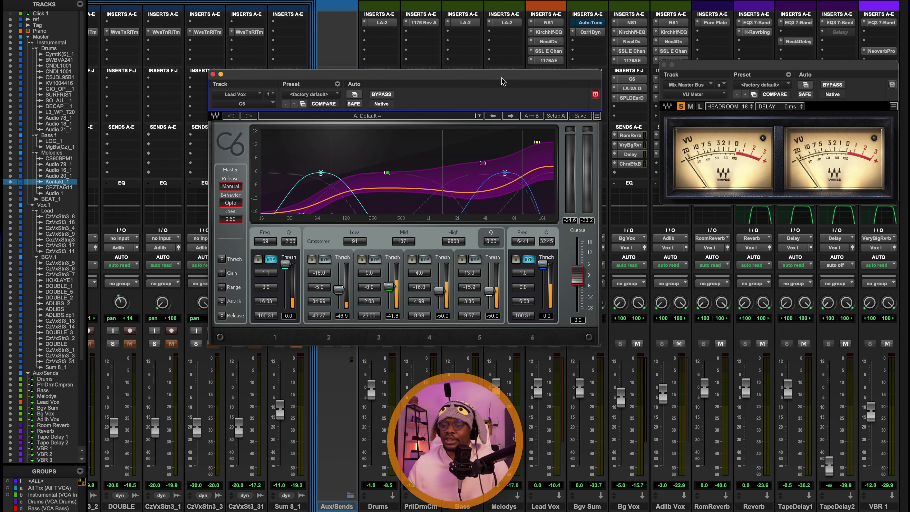
left_click_drag(502, 80, 527, 74)
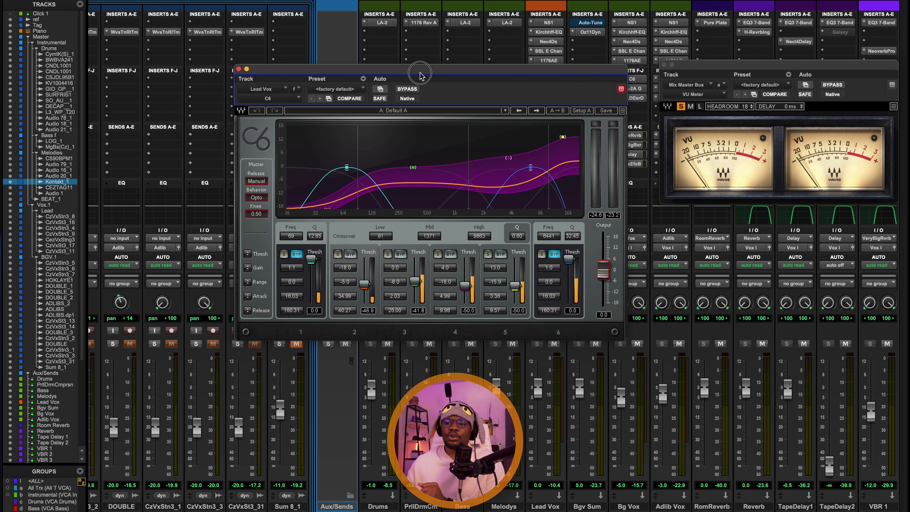
left_click_drag(417, 76, 434, 71)
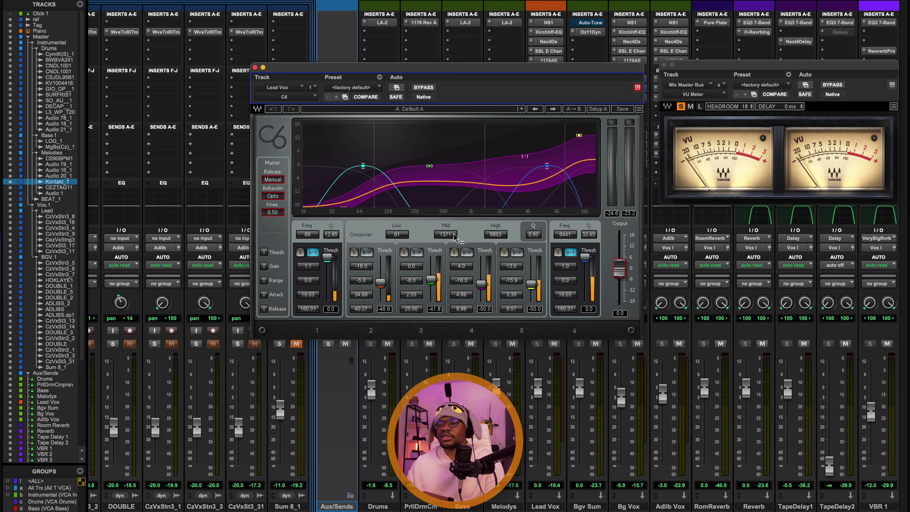
Set the C6's mid crossover to 1381 and its high crossover to 10006
left_click_drag(445, 239, 445, 238)
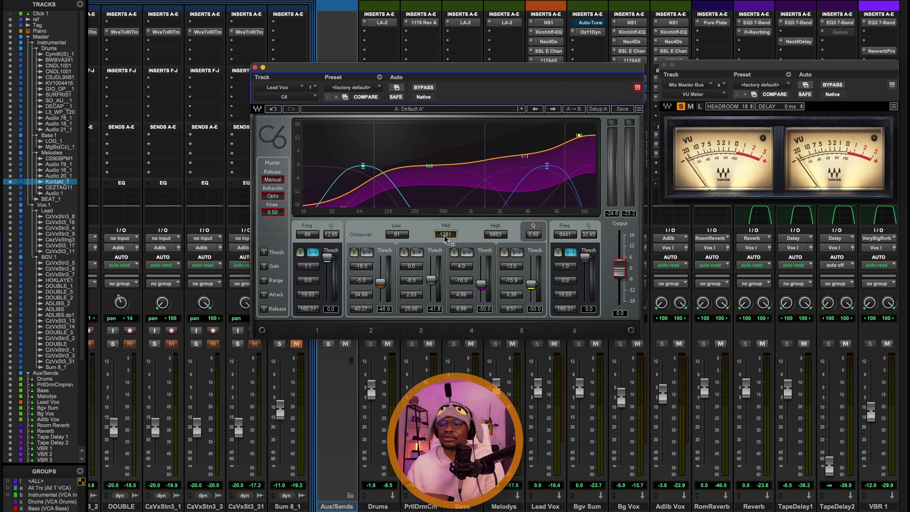
left_click(496, 236)
left_click_drag(495, 237, 495, 234)
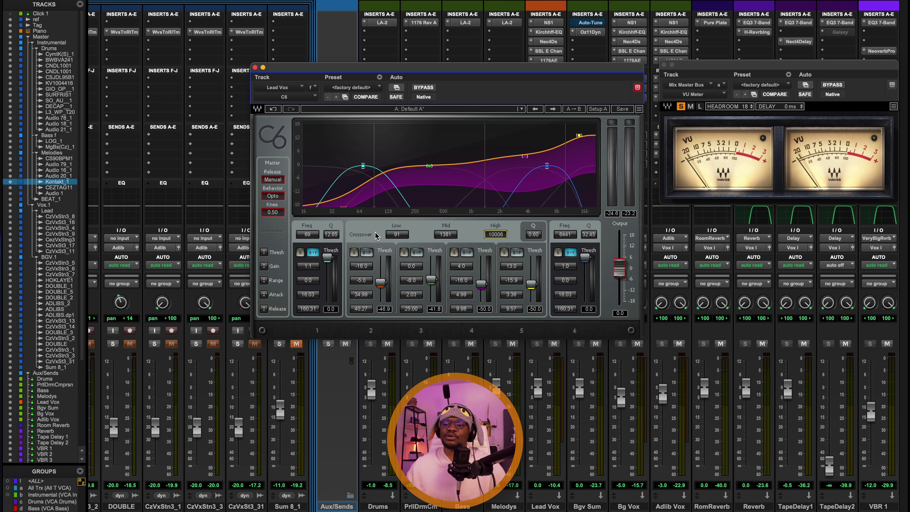
left_click_drag(399, 68, 398, 64)
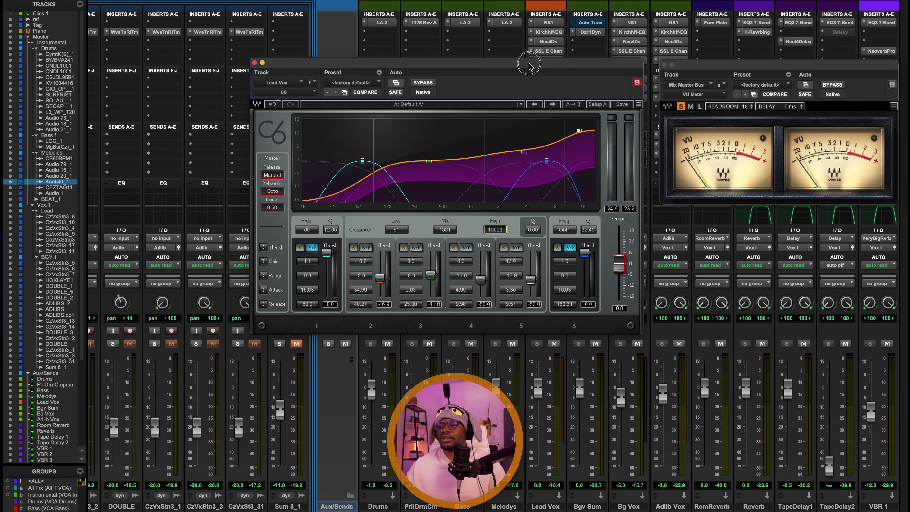
left_click_drag(530, 66, 545, 103)
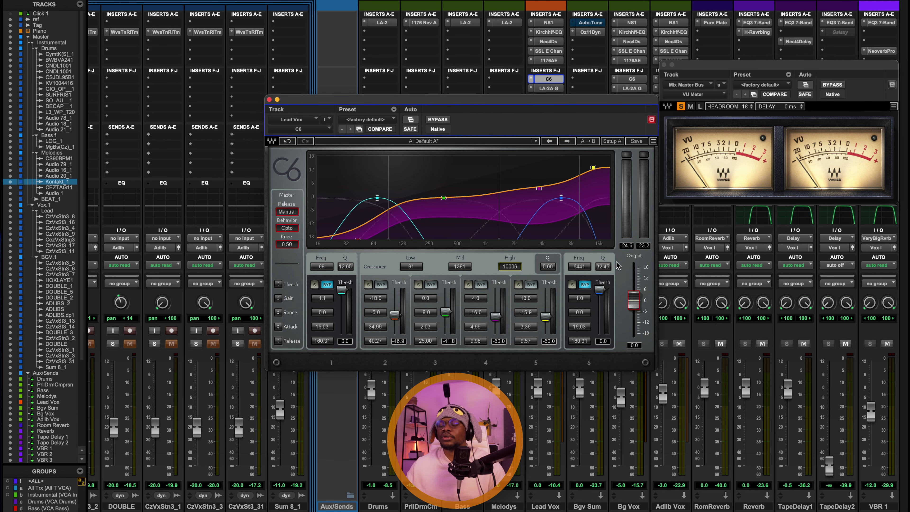
Audition the C6's high band soloed during playback, and compare the lead vocal with the plug-in bypassed and active
left_click(519, 285)
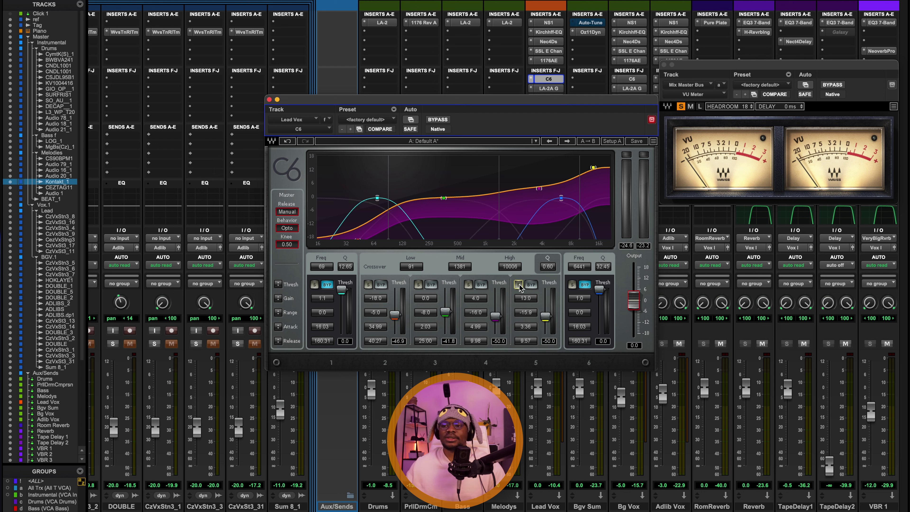
key("space")
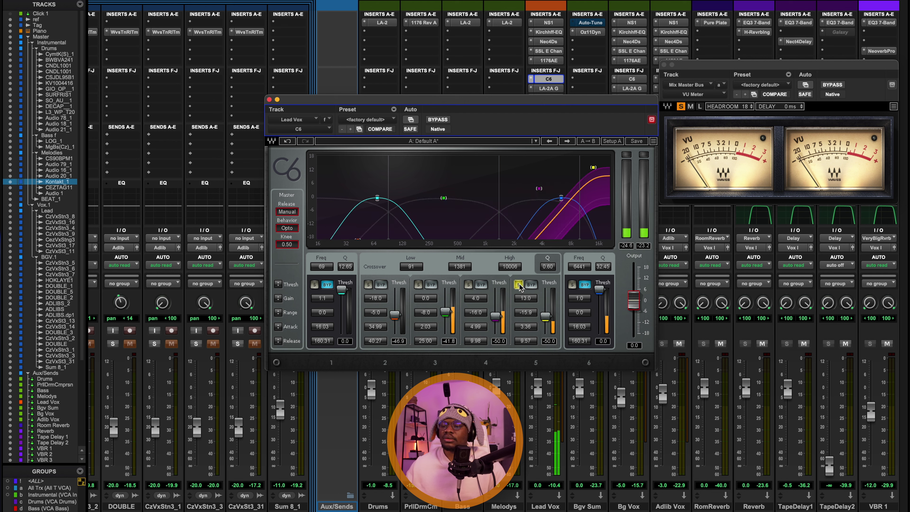
left_click(519, 284)
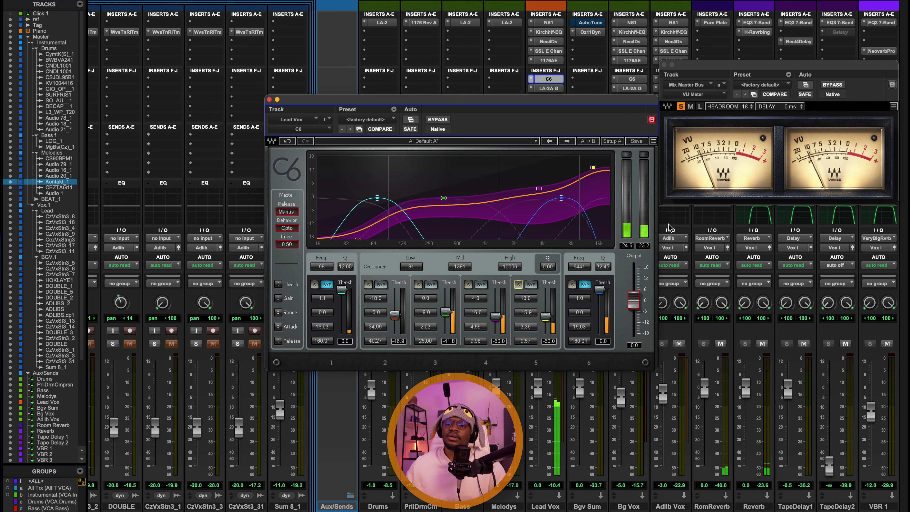
left_click(436, 120)
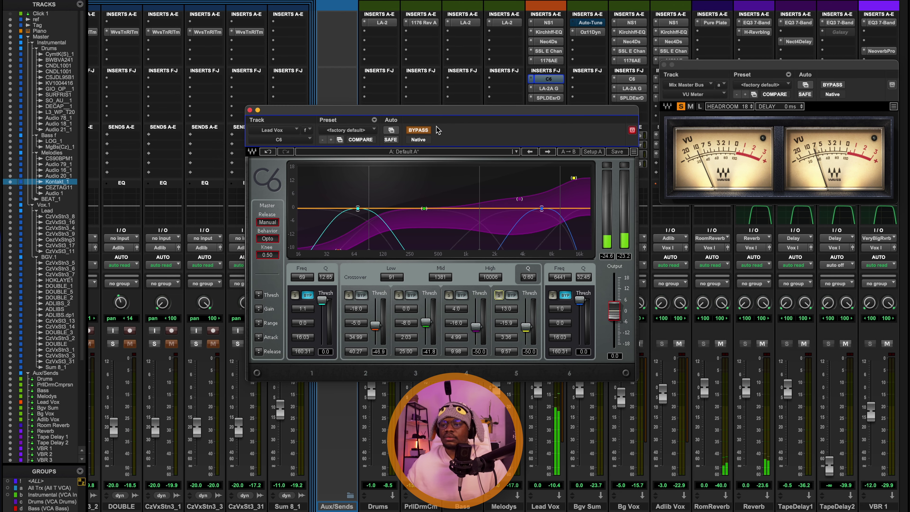
left_click(420, 130)
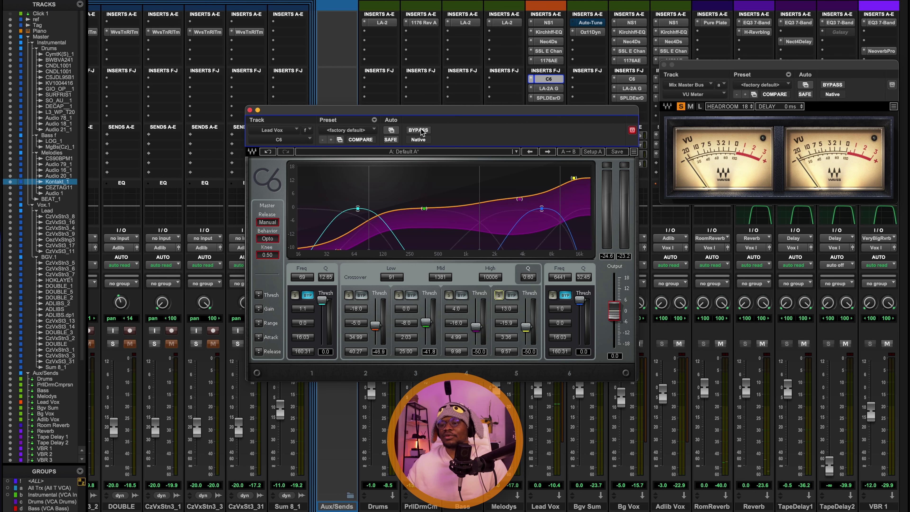
left_click_drag(412, 111, 419, 76)
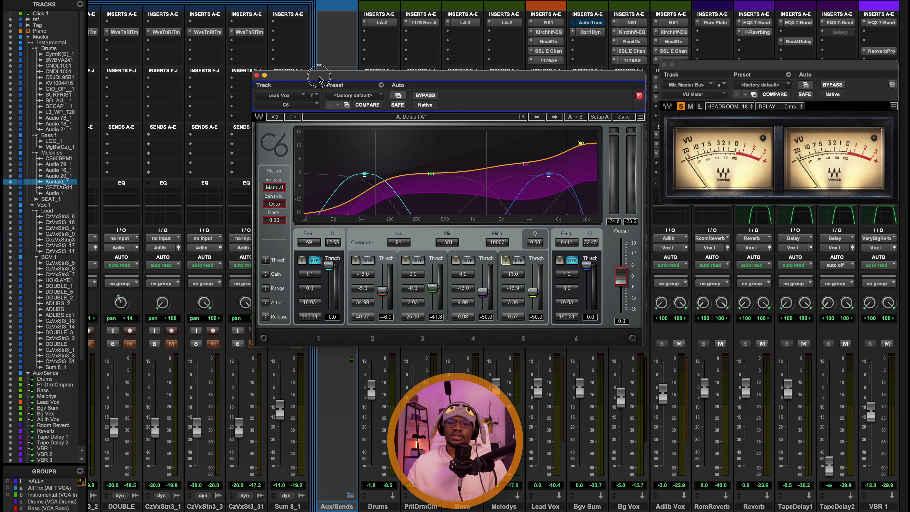
left_click_drag(319, 78, 349, 76)
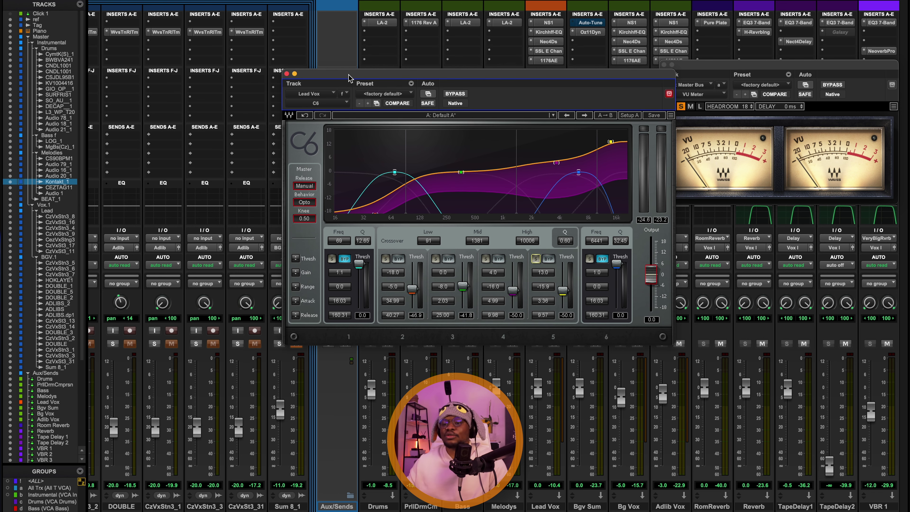
left_click_drag(349, 77, 332, 77)
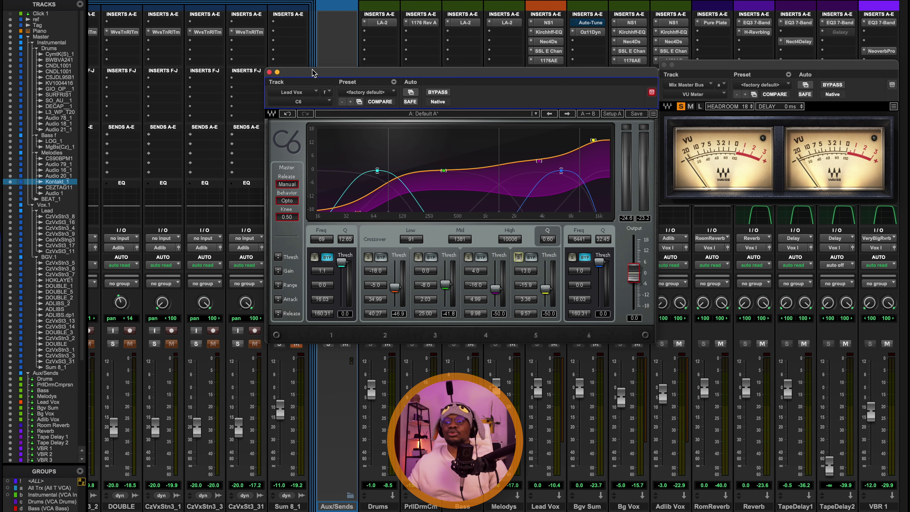
Switch to the Teletronix LA-2A Gray leveling amplifier on Lead Vox and review its gain and peak reduction settings
left_click(327, 91)
left_click(373, 102)
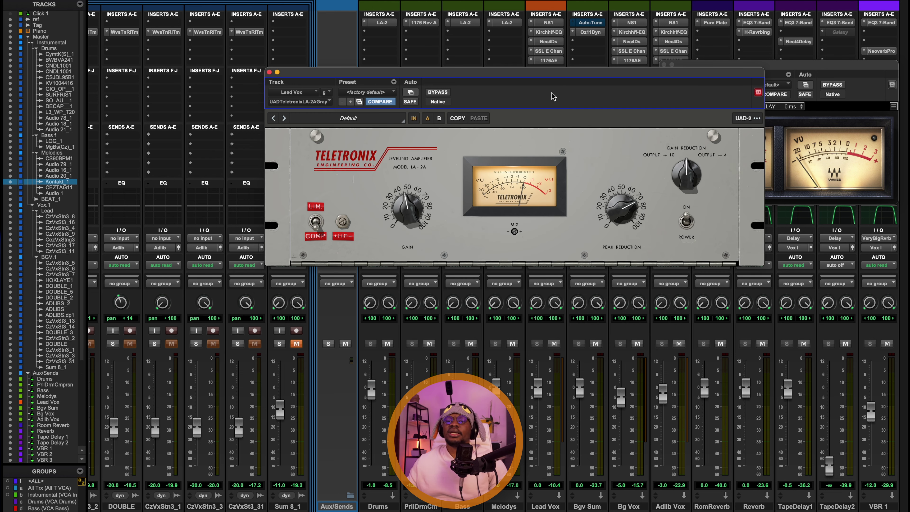
left_click_drag(520, 93, 466, 91)
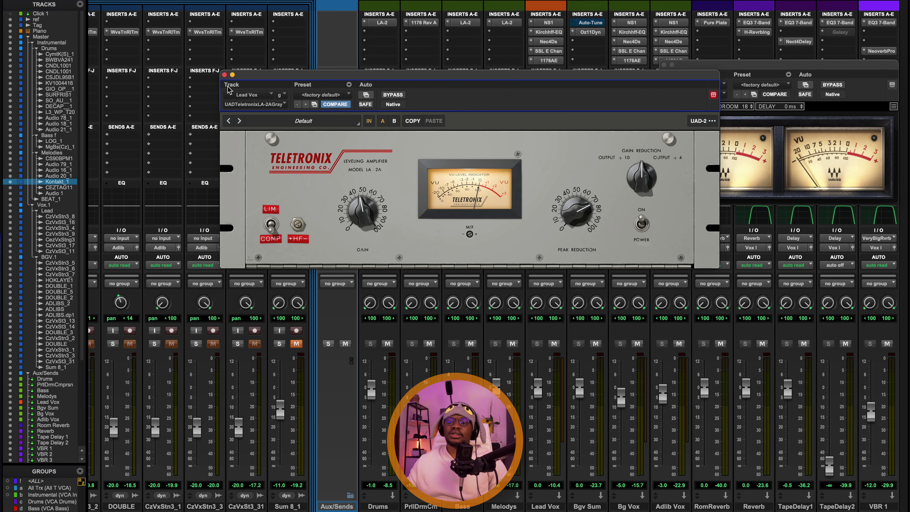
left_click(215, 69)
left_click(549, 88)
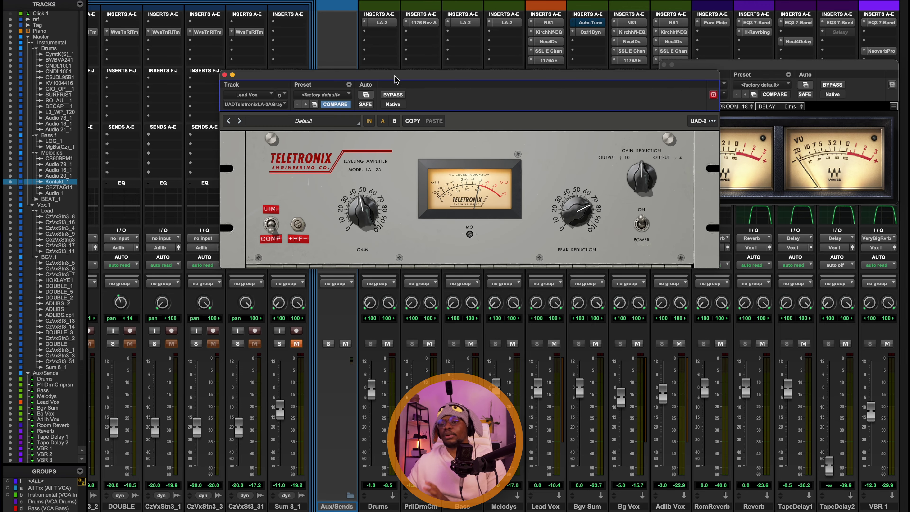
mouse_move(416, 81)
left_mouse_down()
mouse_move(396, 68)
mouse_move(400, 82)
left_mouse_up()
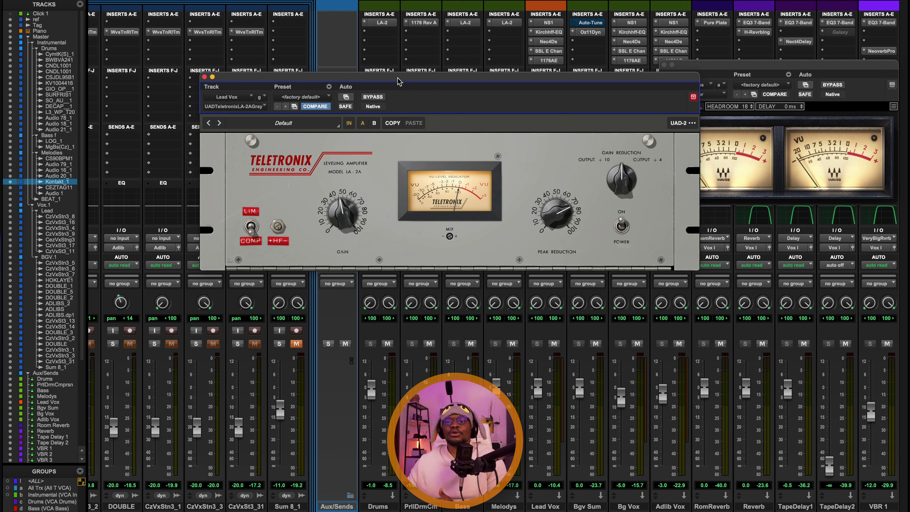
left_click_drag(464, 83, 477, 74)
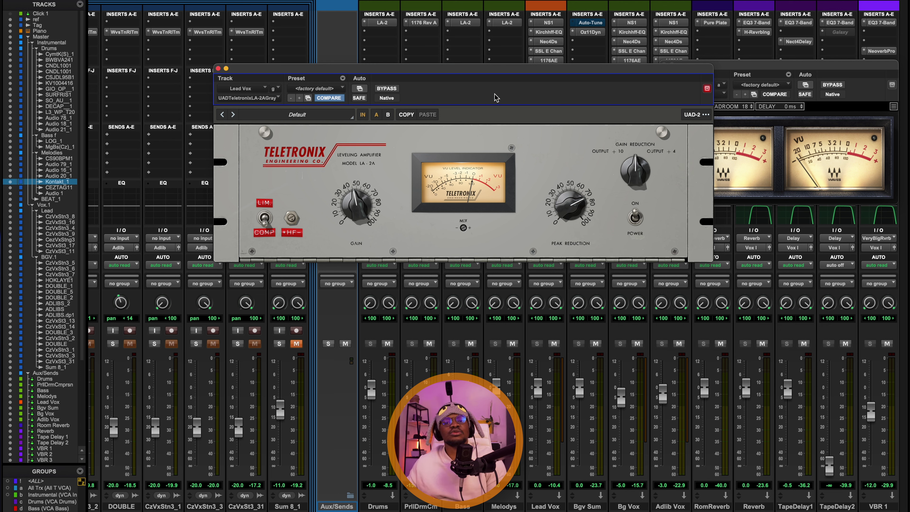
Play the lead vocal through the LA-2A and take the VCA lead out of solo
left_click_drag(490, 68, 528, 86)
key("super+equal")
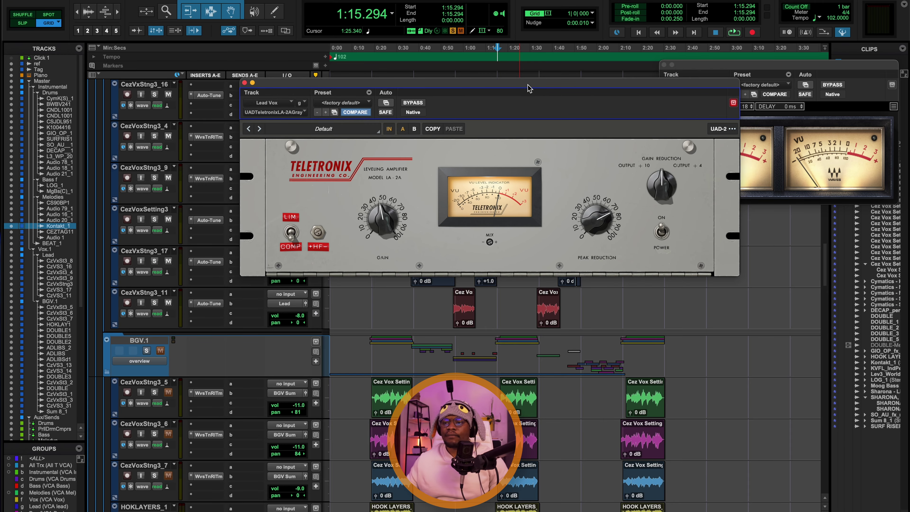
key("super+equal")
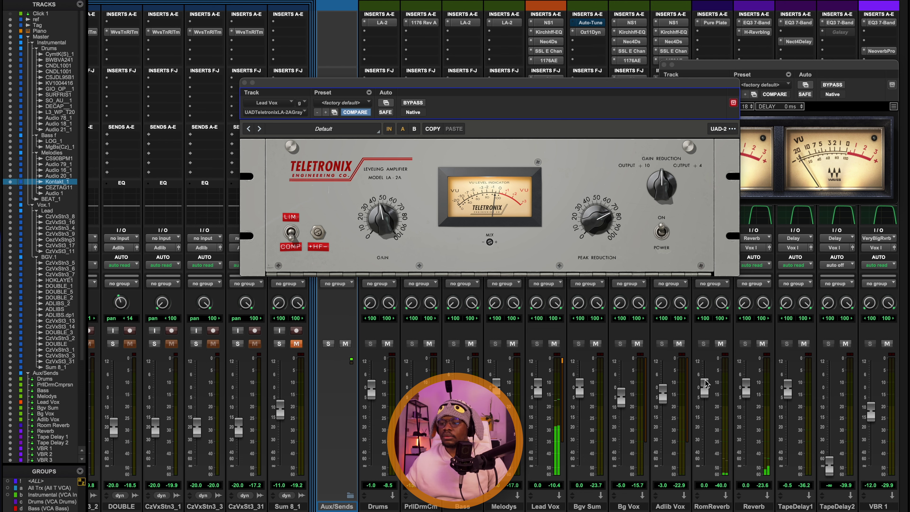
scroll(704, 383, "right", 10)
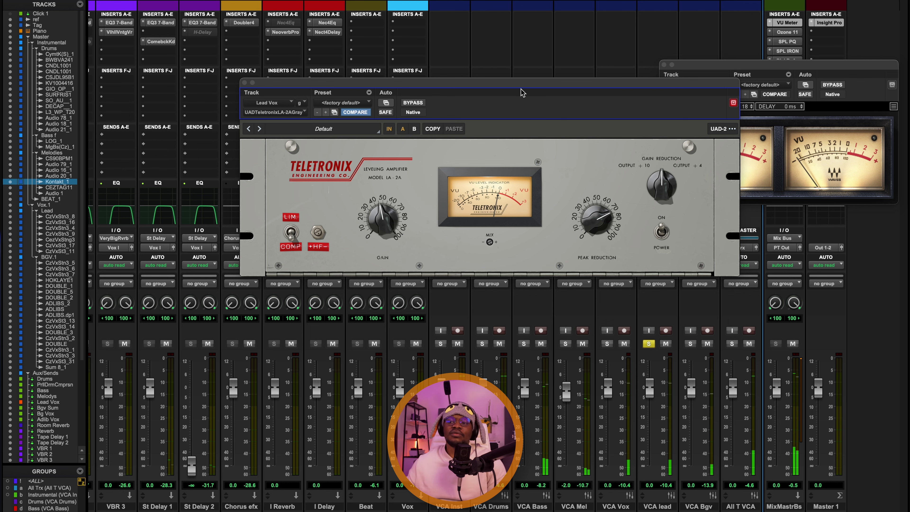
scroll(566, 334, "left", 3)
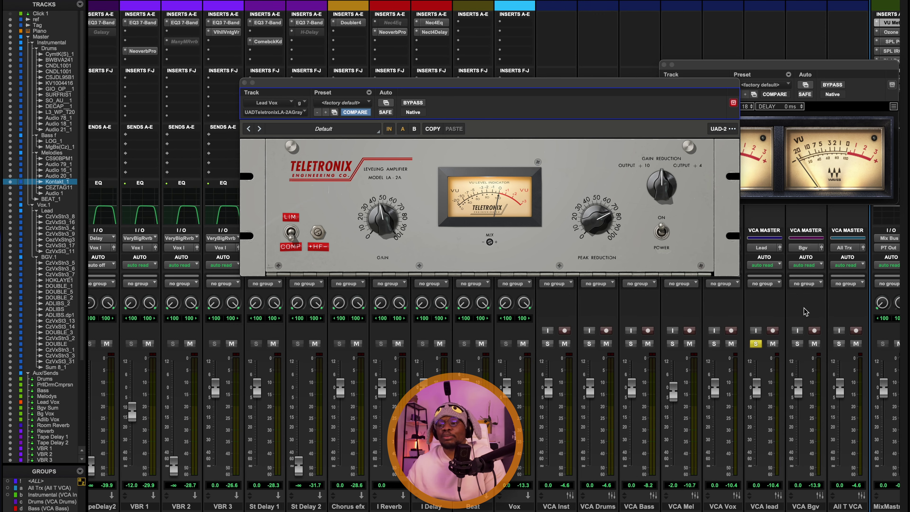
left_click(756, 344)
scroll(534, 52, "left", 10)
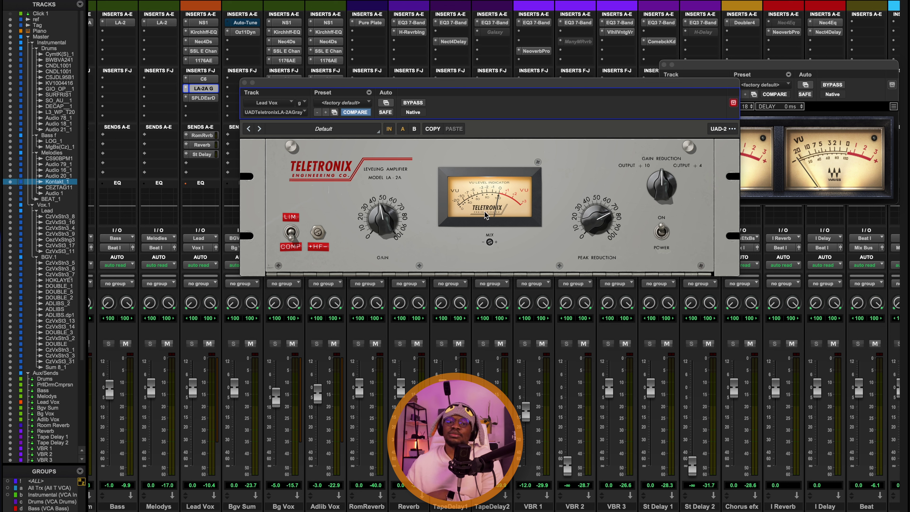
Open the SPL Dual-Band De-Esser on Lead Vox and review its high and low S-reduction settings
left_click(486, 201)
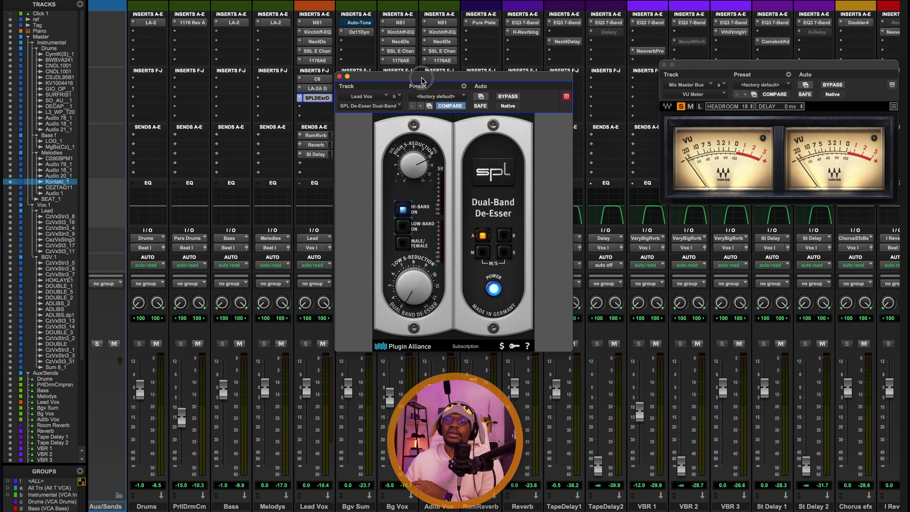
left_click(339, 76)
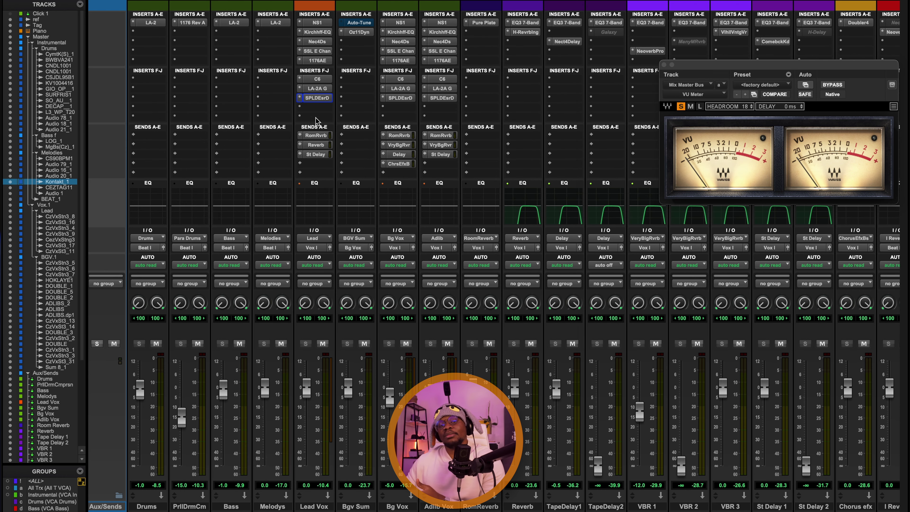
left_click(316, 98)
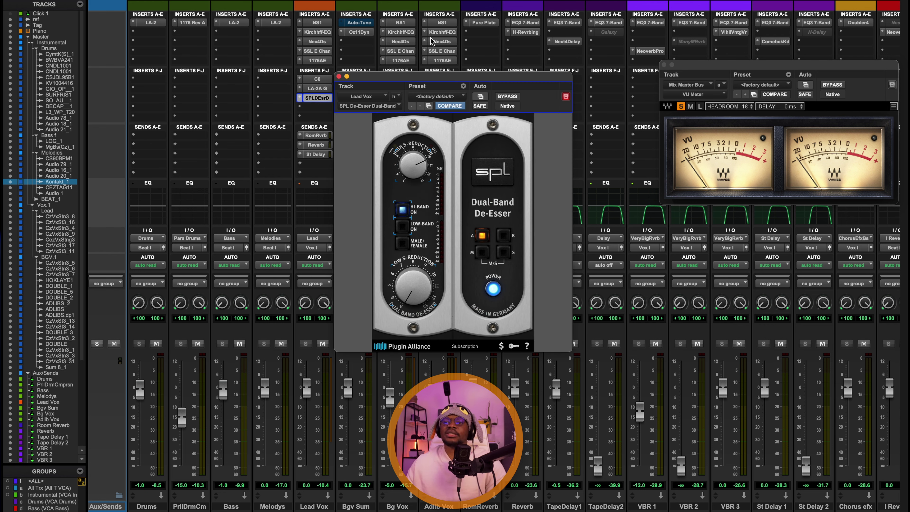
left_click_drag(428, 79, 427, 46)
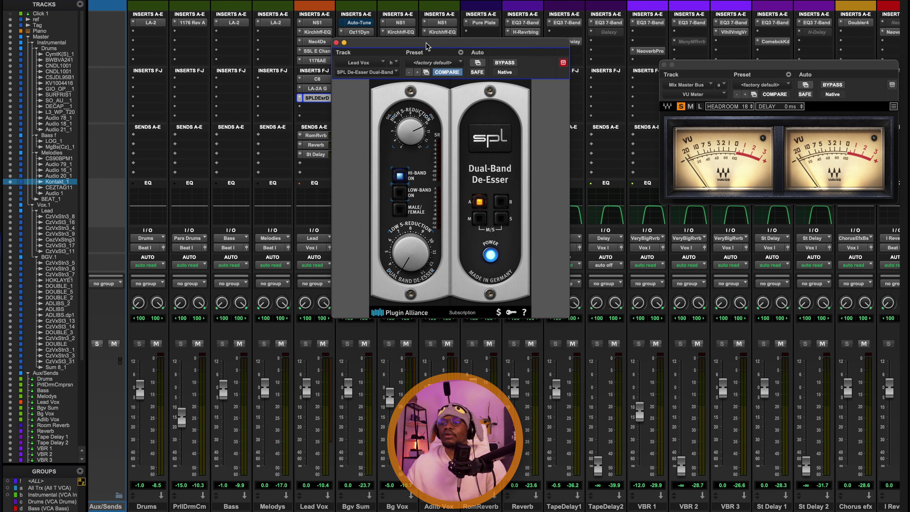
left_click_drag(337, 43, 378, 57)
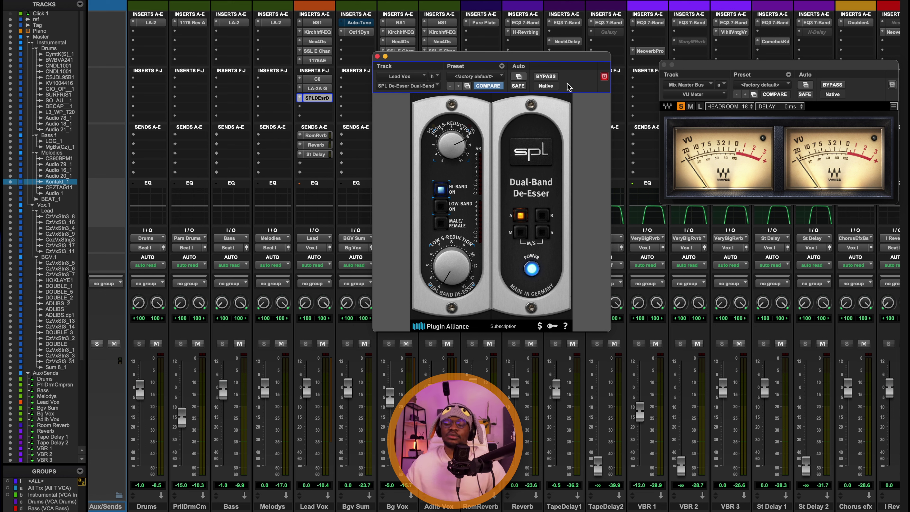
Play the full mix and compare Lead Vox with the SPL De-Esser bypassed and active
left_click(545, 76)
key("space")
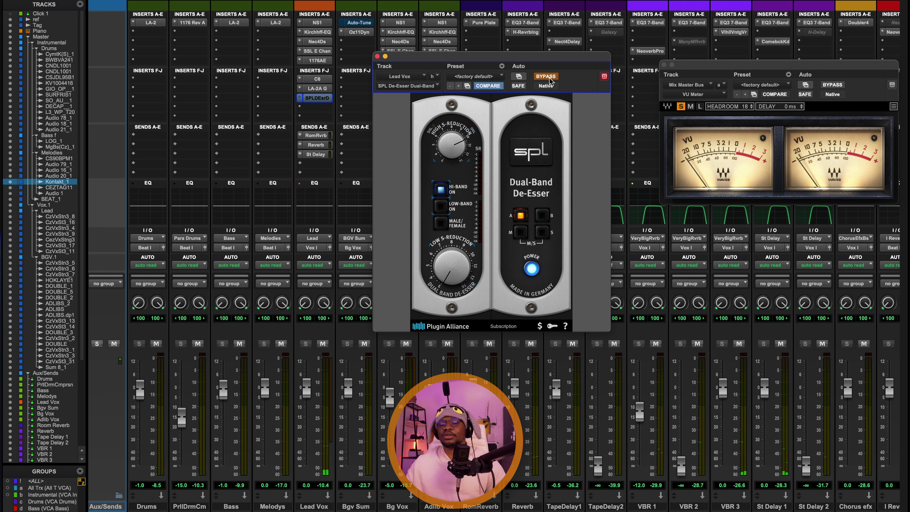
left_click(548, 78)
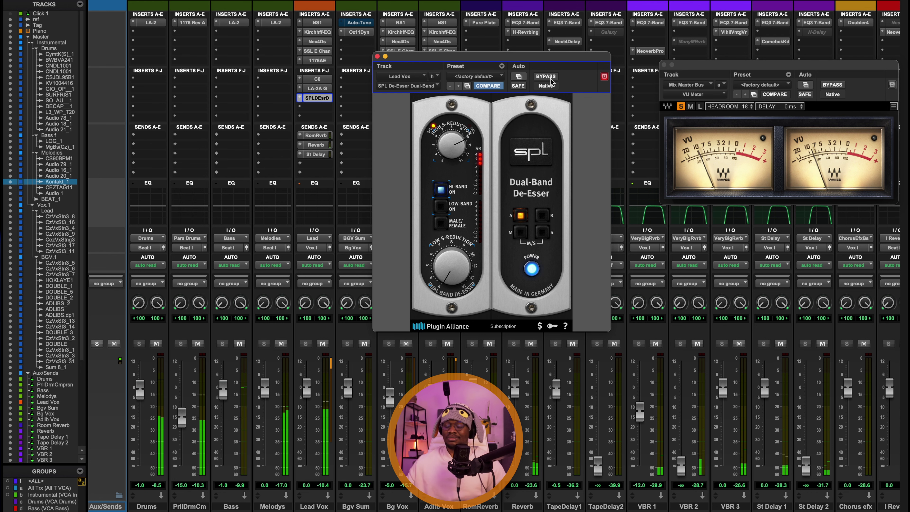
Audition Lead Vox's SPL De-Esser with the high S-reduction turned down and back up during playback, and close the plug-in
mouse_move(540, 60)
left_mouse_down()
mouse_move(512, 74)
mouse_move(557, 55)
left_mouse_up()
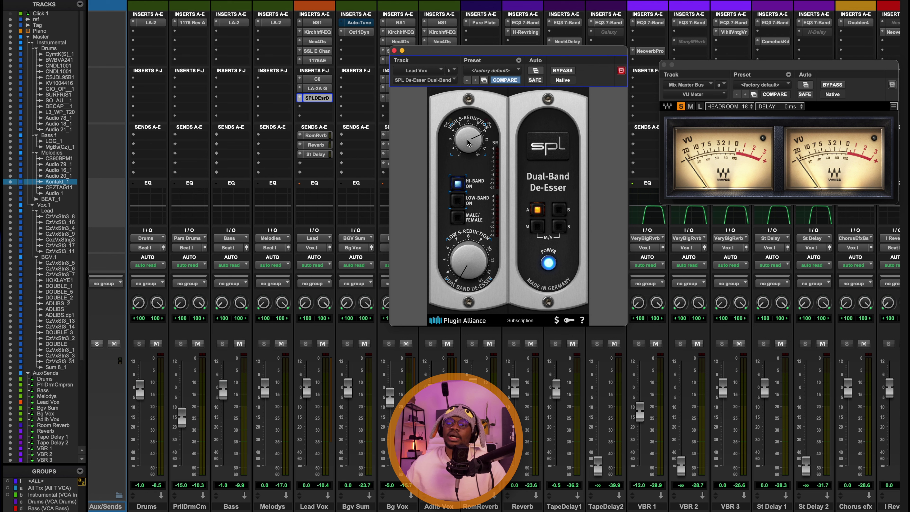
left_click_drag(468, 142, 464, 160)
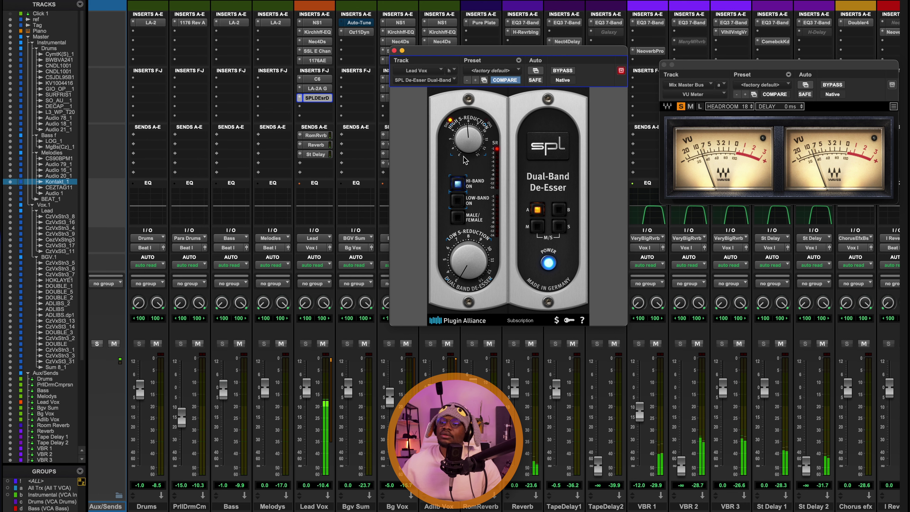
left_click_drag(465, 160, 463, 141)
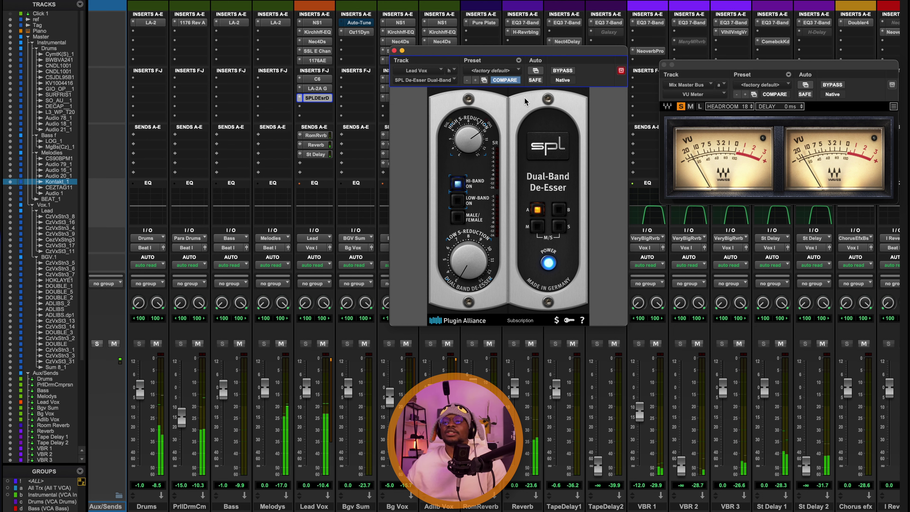
left_click_drag(502, 50, 445, 46)
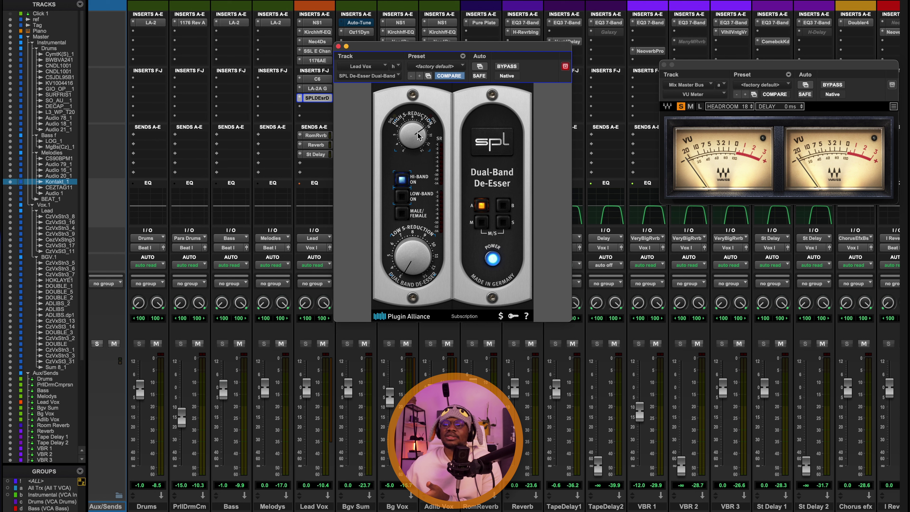
left_click(338, 47)
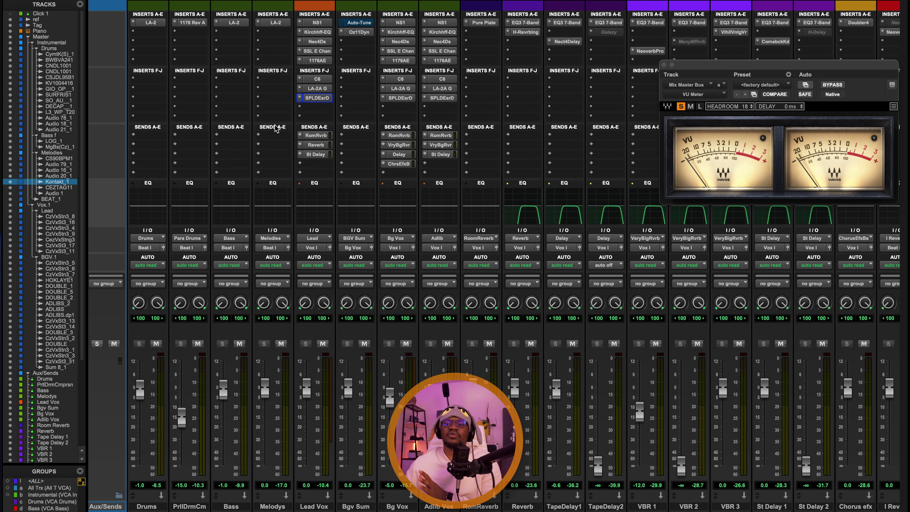
Review Lead Vox's Room Reverb send level and the Pure Plate settings on the Room Reverb track
scroll(258, 124, "left", 2)
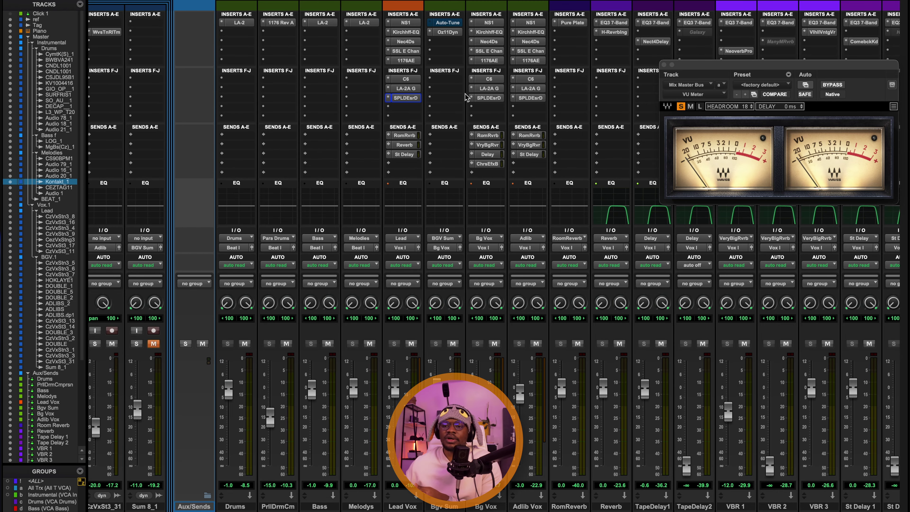
left_click(403, 136)
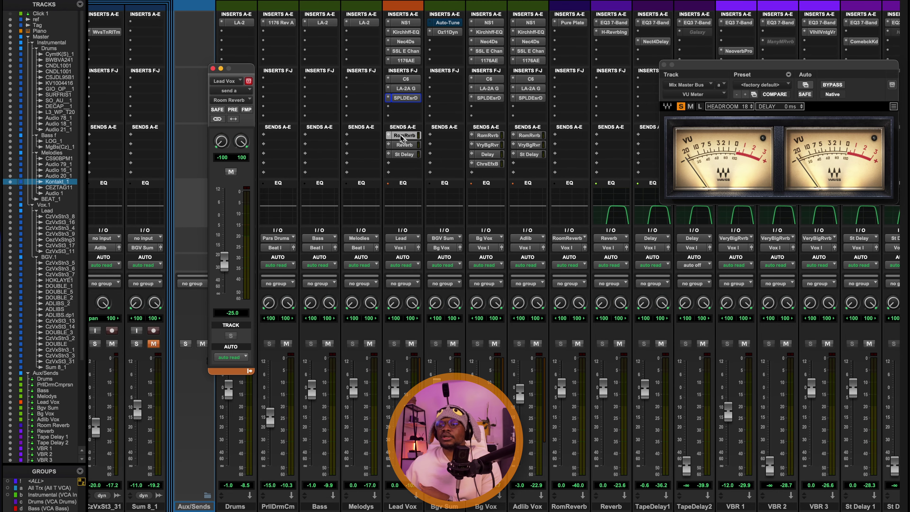
left_click(212, 69)
left_click(572, 23)
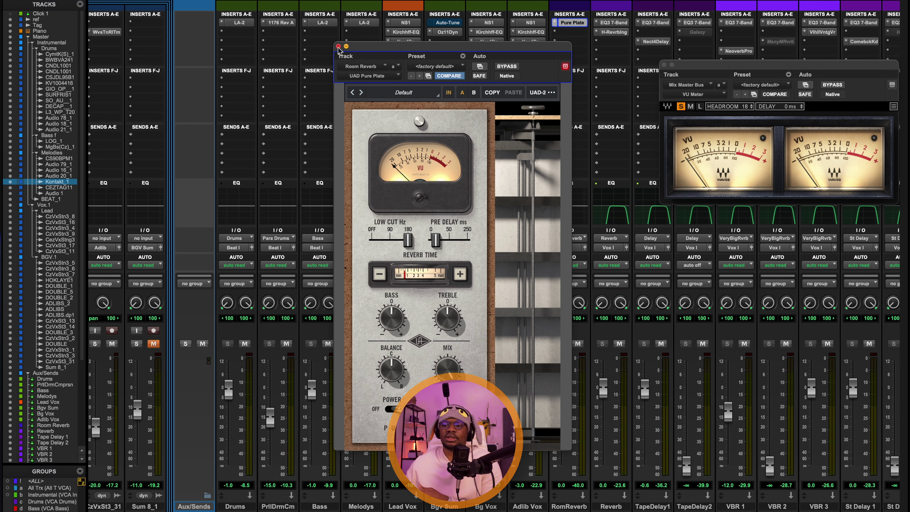
left_click(338, 46)
Review Lead Vox's Reverb send level and the H-Reverb plug-in on the Reverb track
left_click(401, 145)
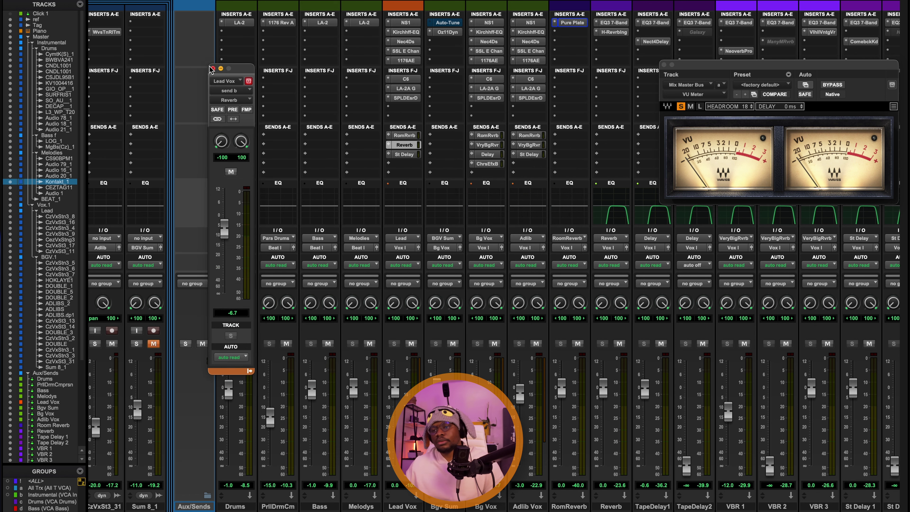
left_click(213, 68)
left_click(614, 32)
left_click_drag(435, 48, 363, 114)
left_click(287, 112)
Review Lead Vox's St Delay send and the Comeback Kid delay settings on the St Delay 1 track
left_click(401, 153)
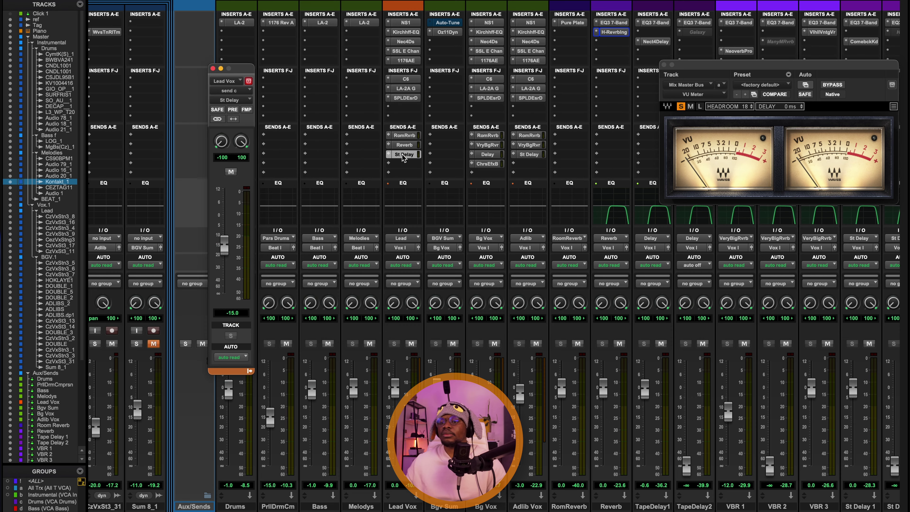
scroll(783, 54, "right", 2)
left_click(783, 41)
left_click_drag(550, 118, 434, 65)
left_click(781, 42)
left_click(781, 42)
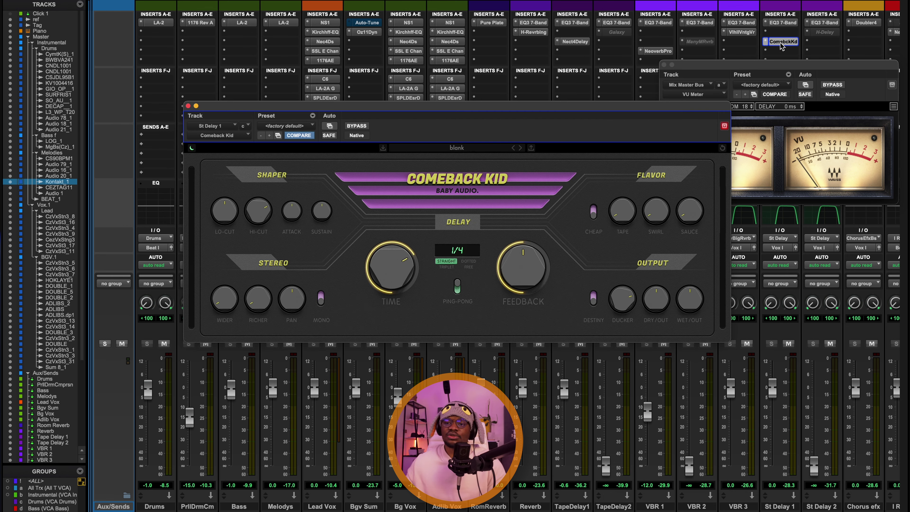
key("super+w")
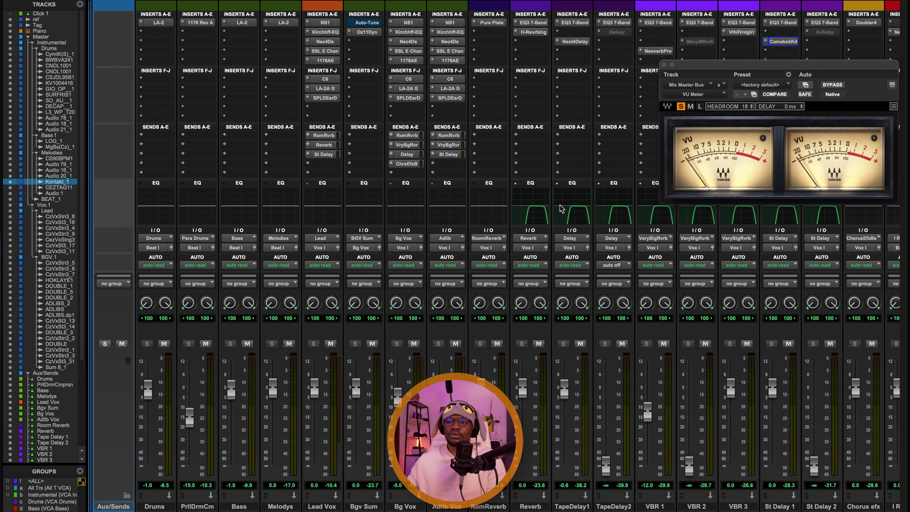
Switch to the Edit window and play the mix while examining the lead and BGV.1 vocal tracks
key("super+equal")
key("space")
scroll(430, 197, "up", 10)
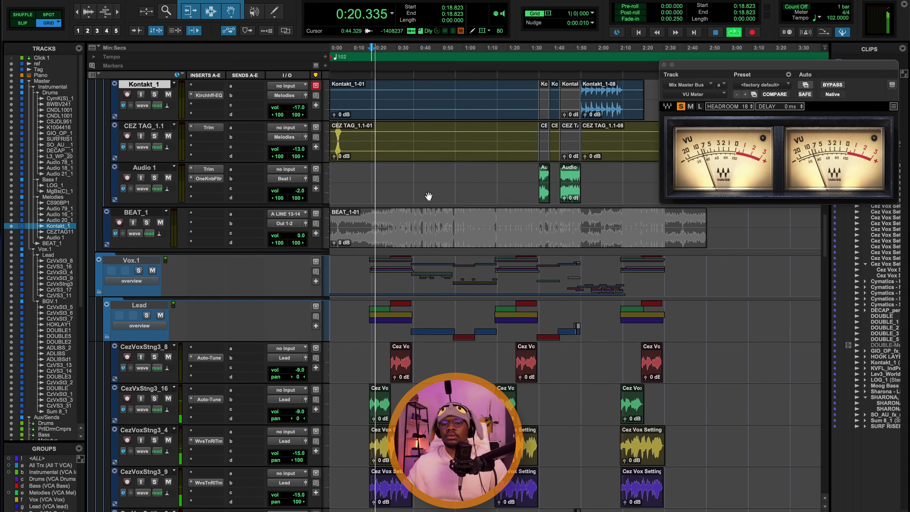
scroll(429, 196, "down", 3)
scroll(429, 196, "down", 5)
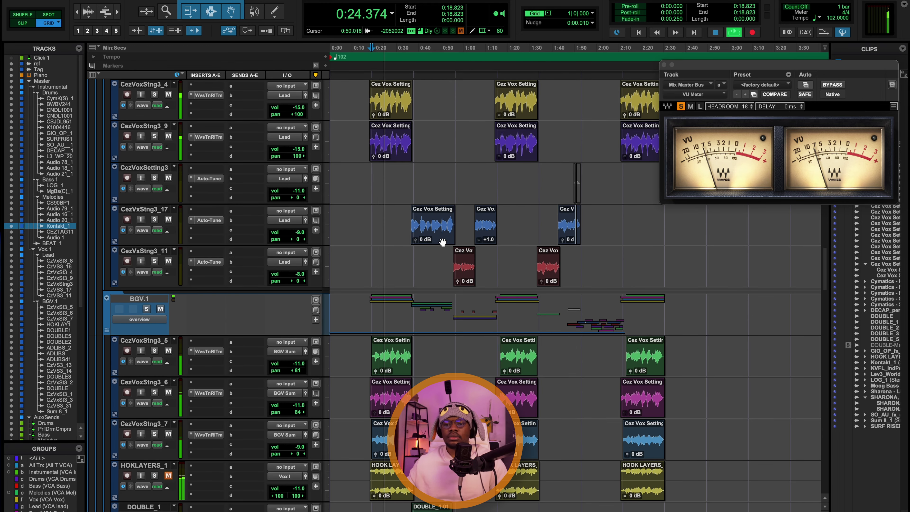
scroll(442, 244, "down", 3)
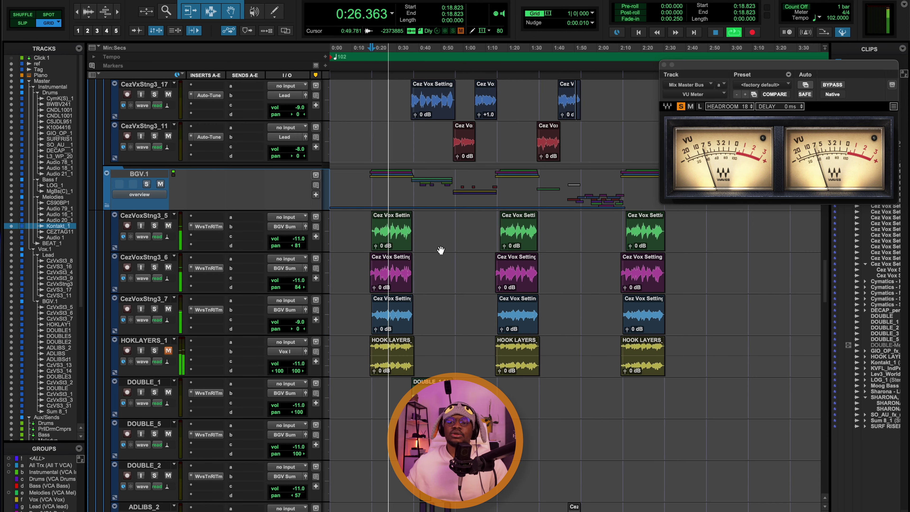
key("space")
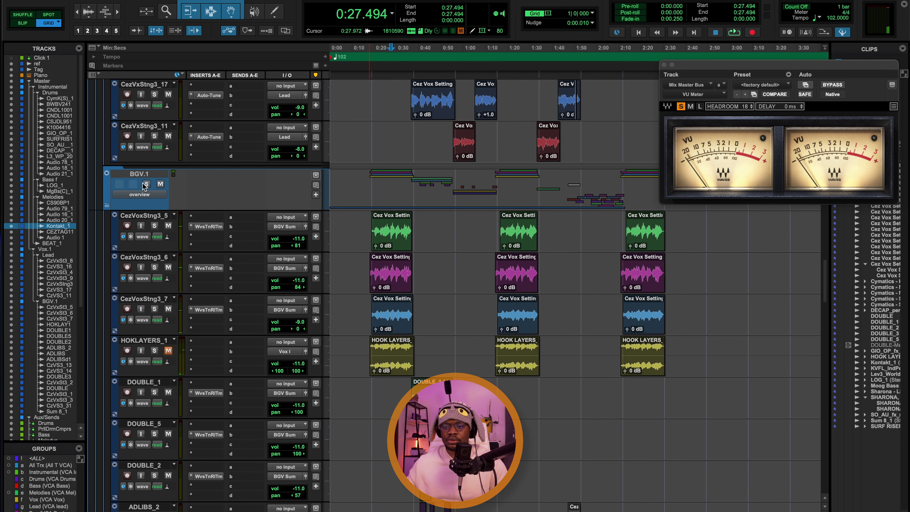
Solo the BGV.1 folder and play the background vocals while reviewing their tracks
left_click(145, 185)
key("space")
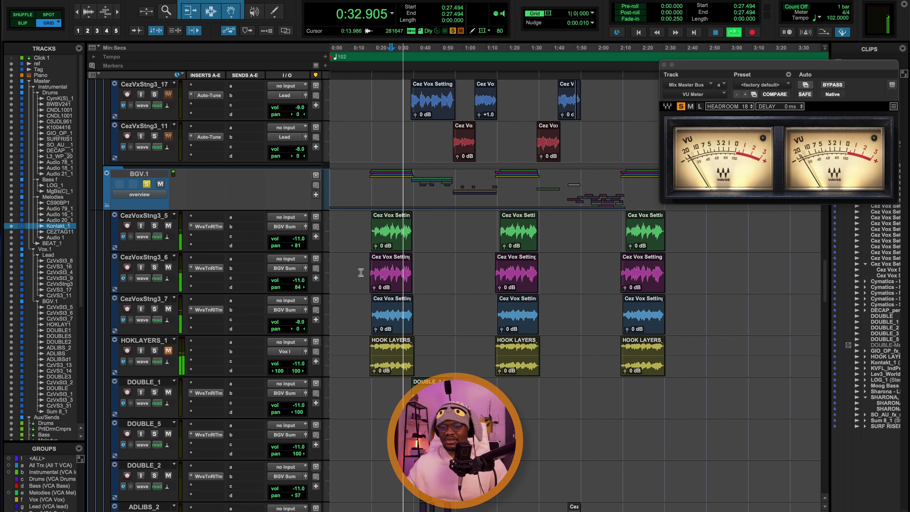
scroll(361, 272, "down", 3)
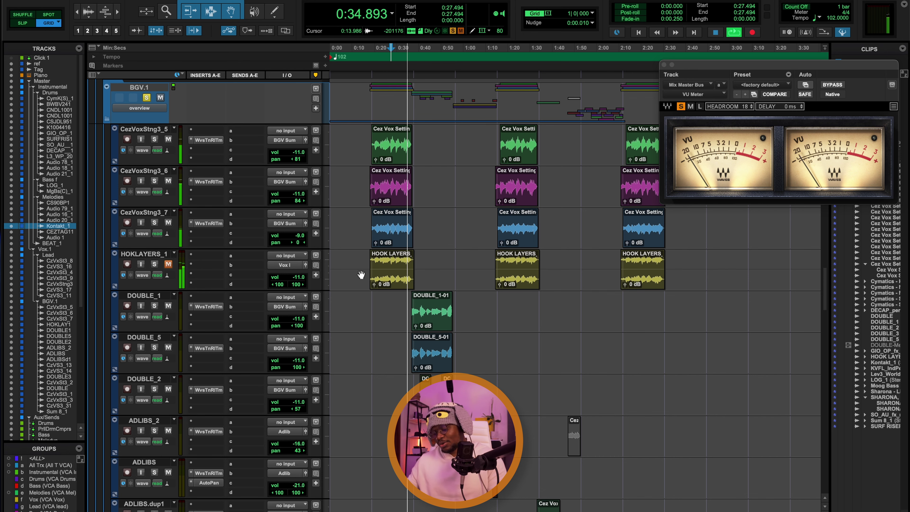
Switch to the Mix window and review the SSL E Channel Strip on Bg Vox, including its black/brown equaliser selection
key("super+equal")
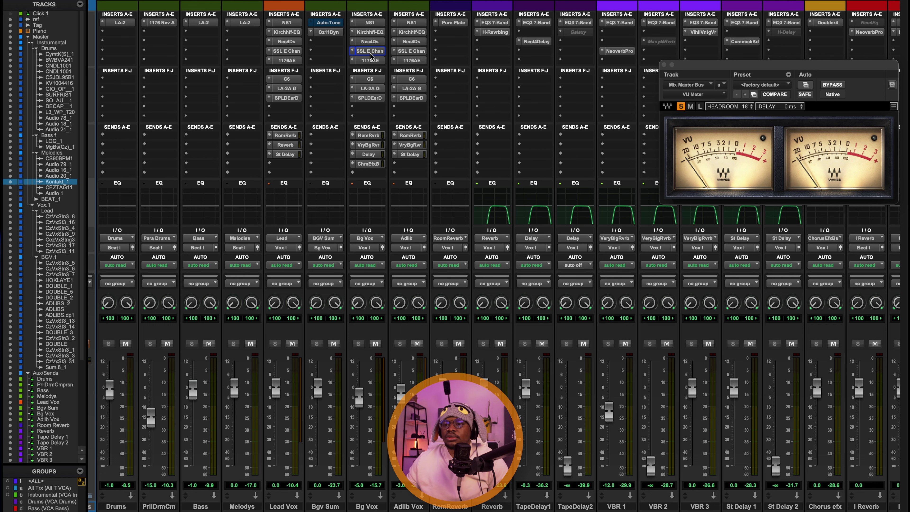
left_click(371, 55)
left_click_drag(358, 5, 295, 19)
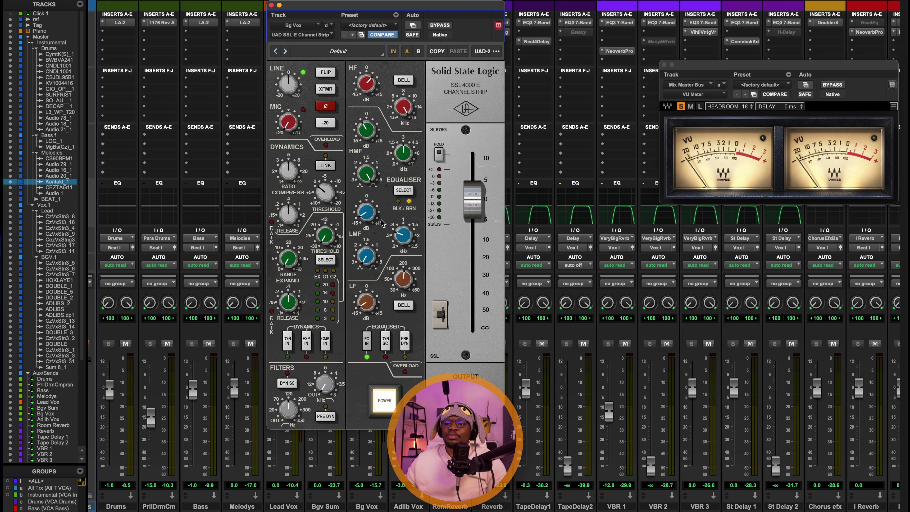
left_click(403, 192)
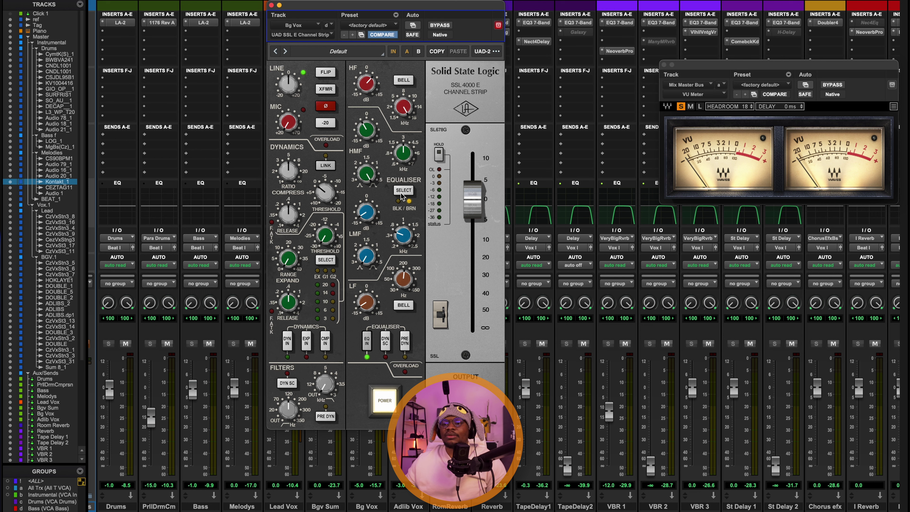
left_click(402, 192)
left_click(403, 191)
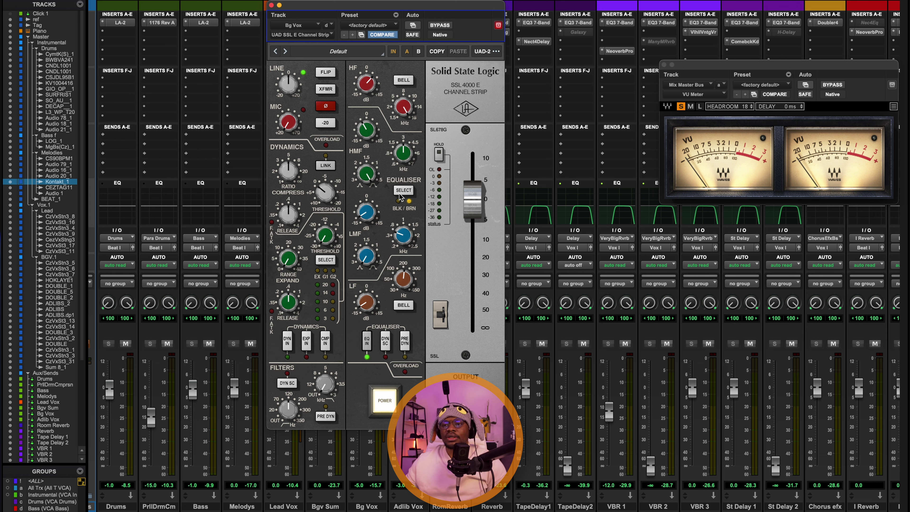
left_click(272, 5)
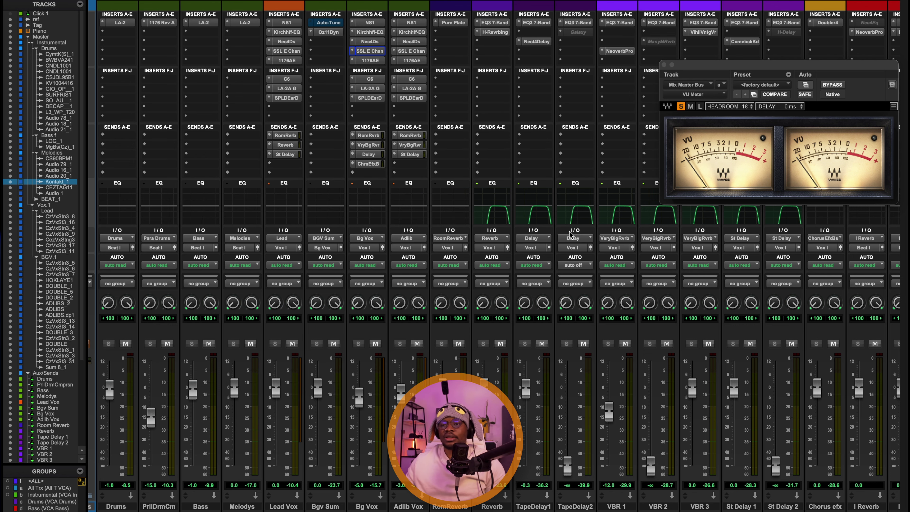
Review the 1176AE limiting amplifier's input, output, attack and release settings on Bg Vox
left_click(370, 60)
left_click(271, 5)
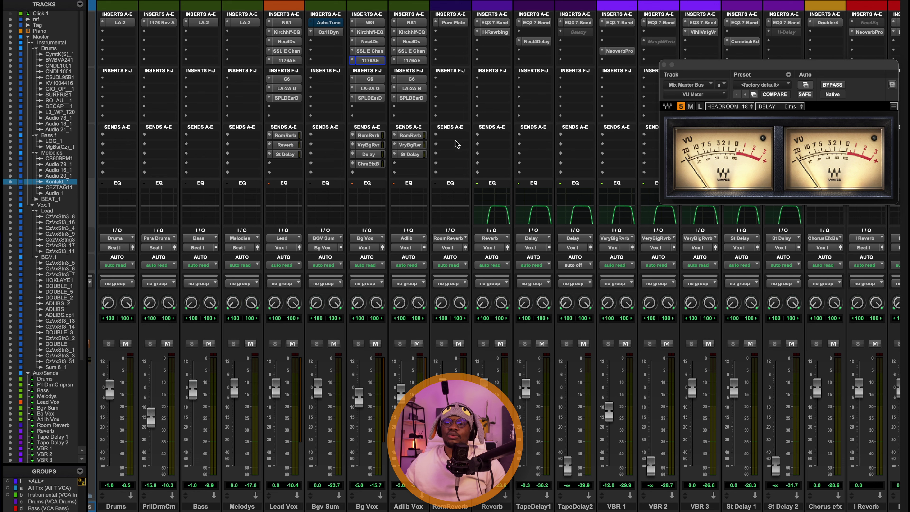
left_click(371, 61)
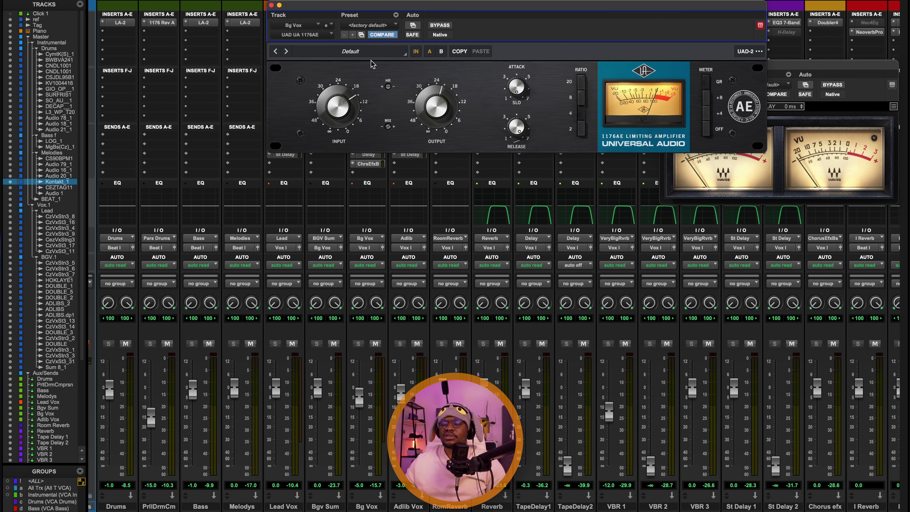
left_click(271, 5)
left_click(369, 61)
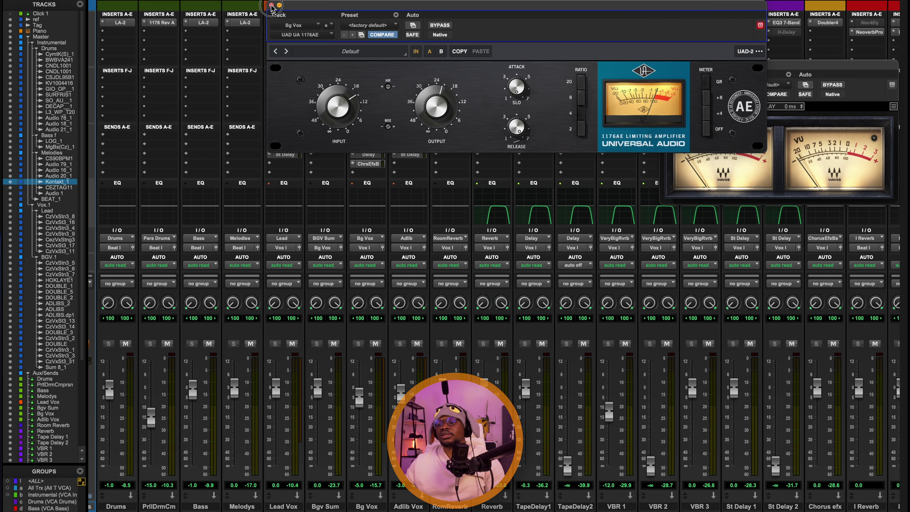
left_click(271, 5)
Open the C6 multiband compressor on Bg Vox, review its band thresholds and ranges, and close it
left_click(370, 79)
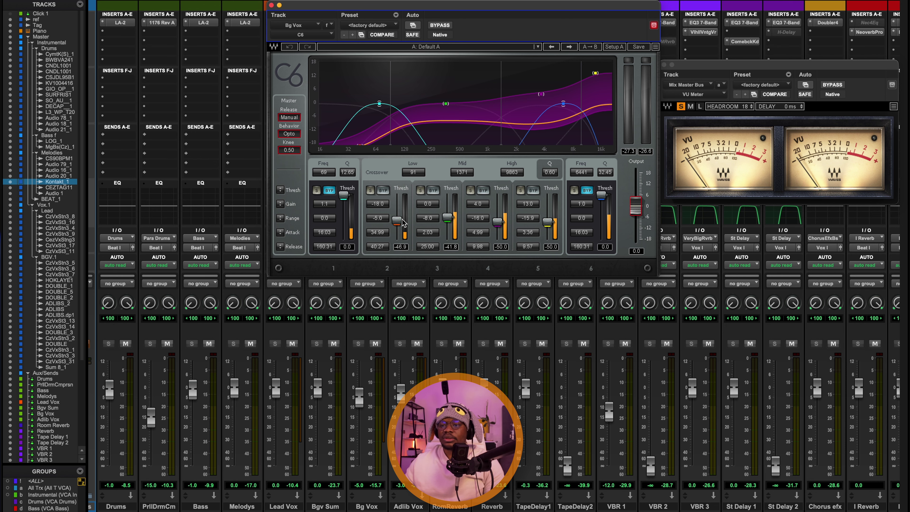
left_click_drag(283, 4, 217, 147)
left_click(207, 149)
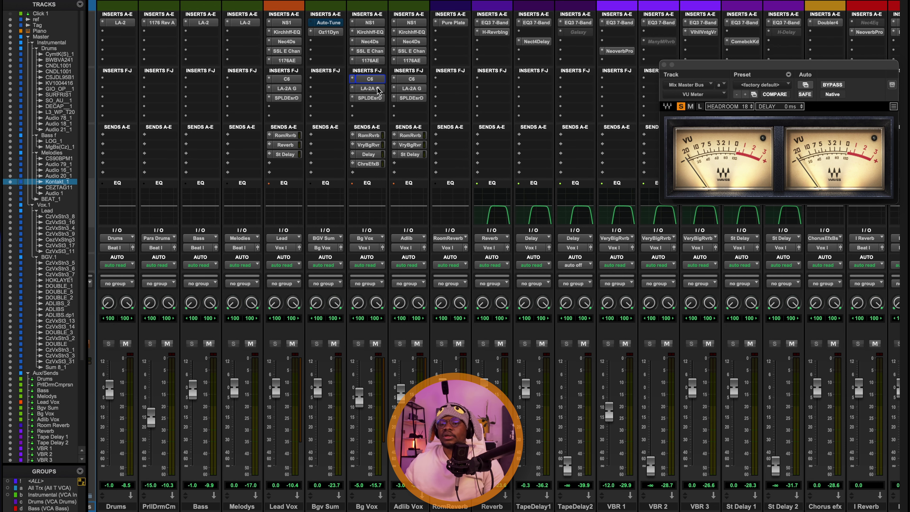
Review the Teletronix LA-2A Gray and the SPL Dual-Band De-Esser settings on Bg Vox
left_click(370, 88)
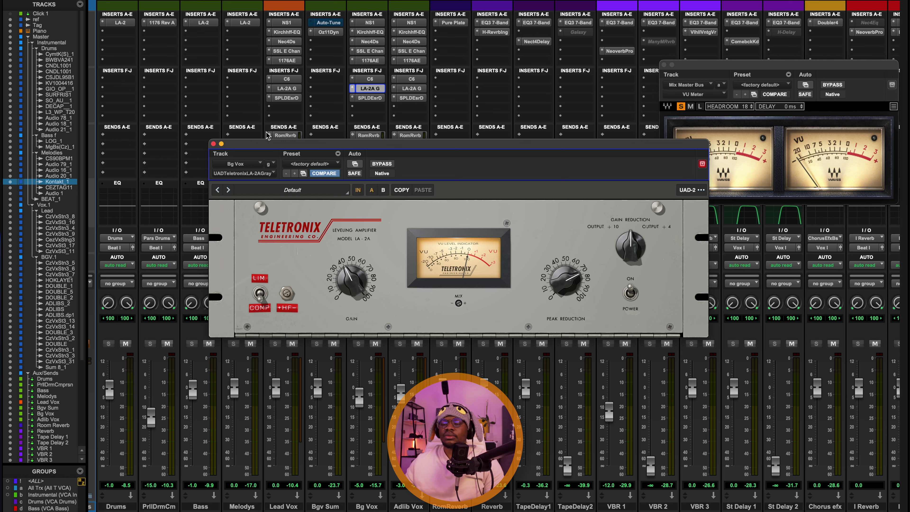
left_click(213, 143)
left_click(370, 98)
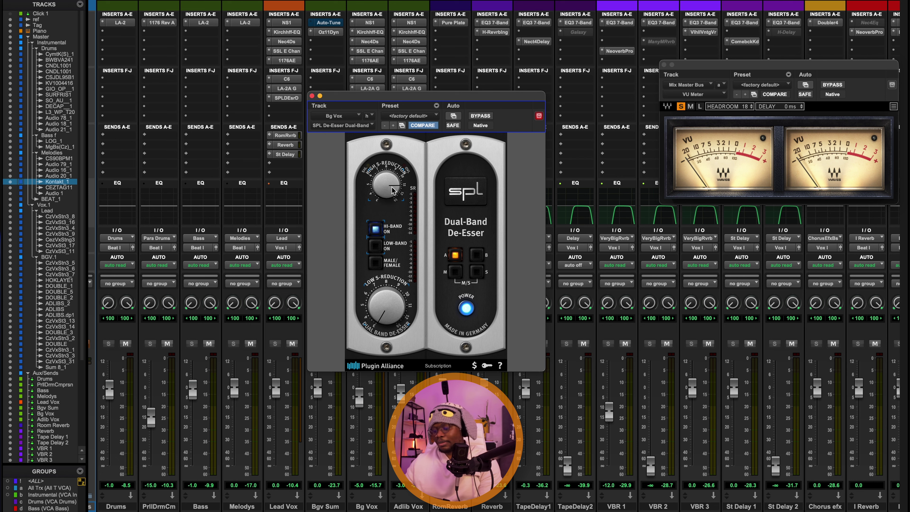
left_click(312, 96)
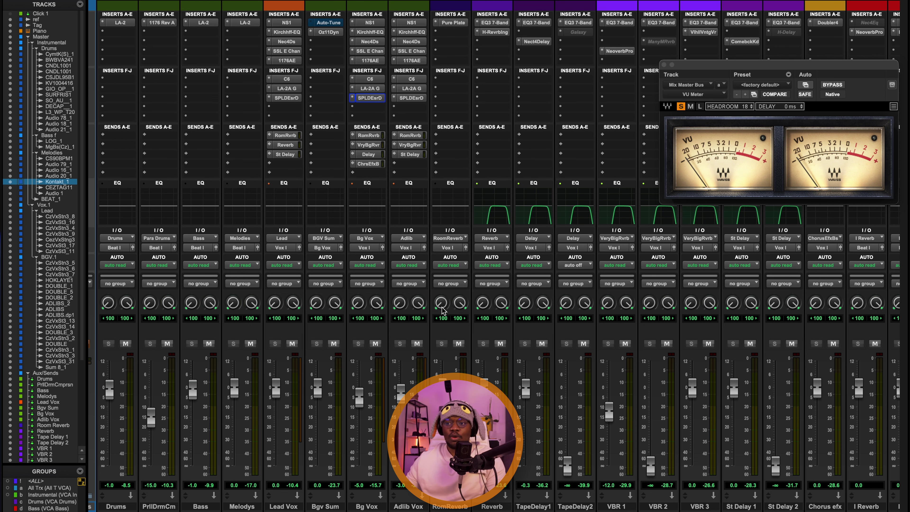
Play the session and check the levels across the effect returns, VCA masters and mix master bus
key("space")
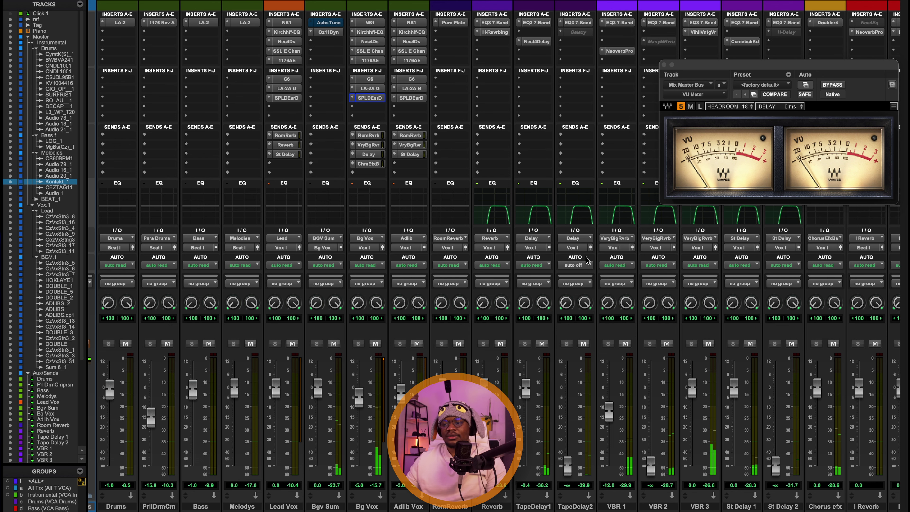
scroll(603, 296, "right", 6)
scroll(603, 295, "right", 10)
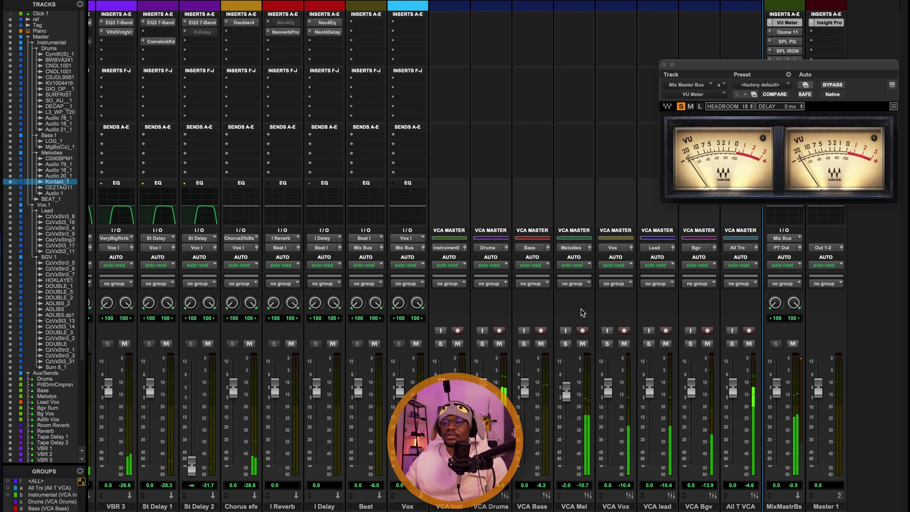
Review Bg Vox's send levels to the Room Reverb and Very Big Reverb buses
scroll(576, 309, "left", 19)
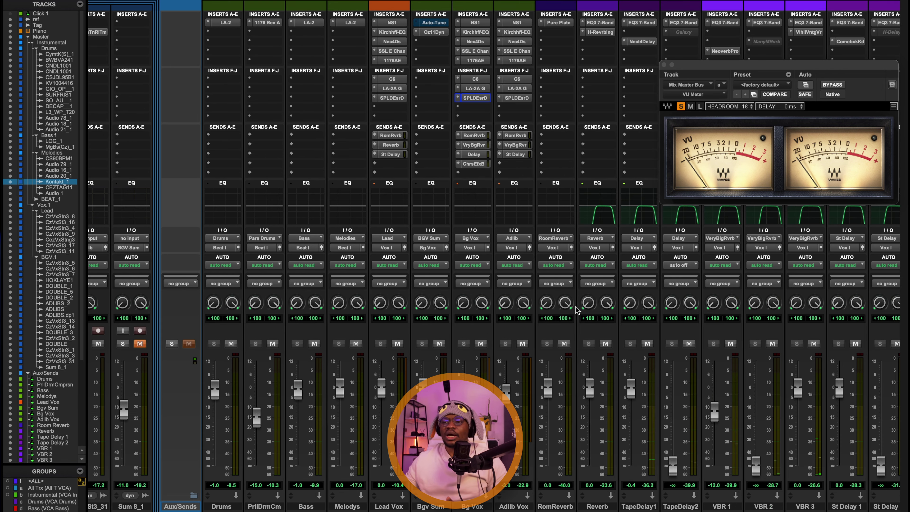
left_click(476, 136)
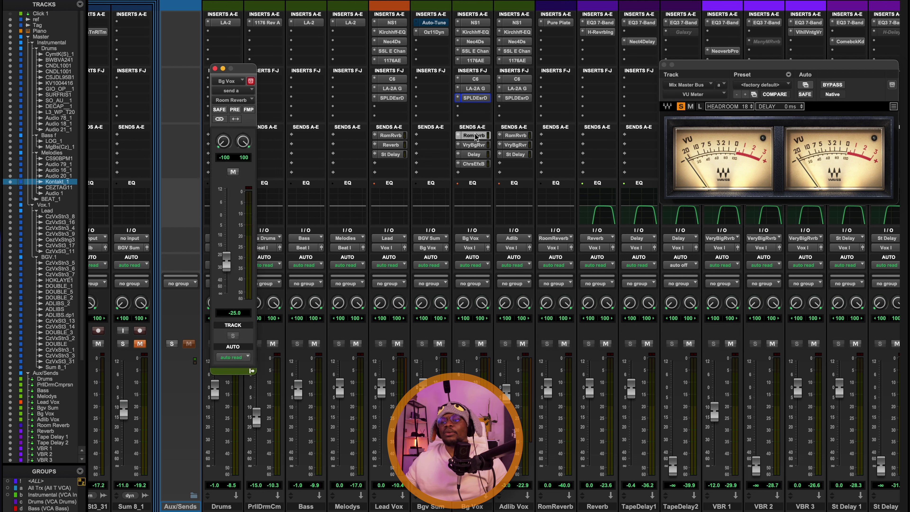
left_click(476, 136)
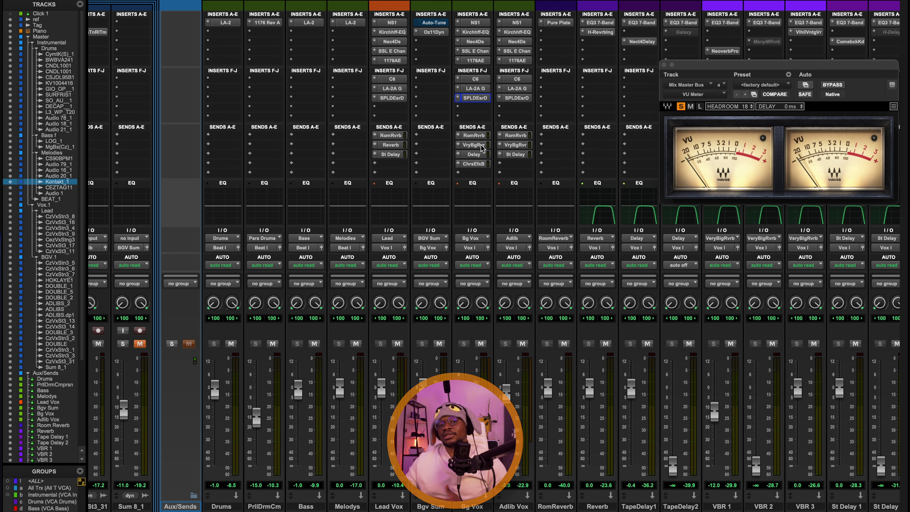
left_click(474, 145)
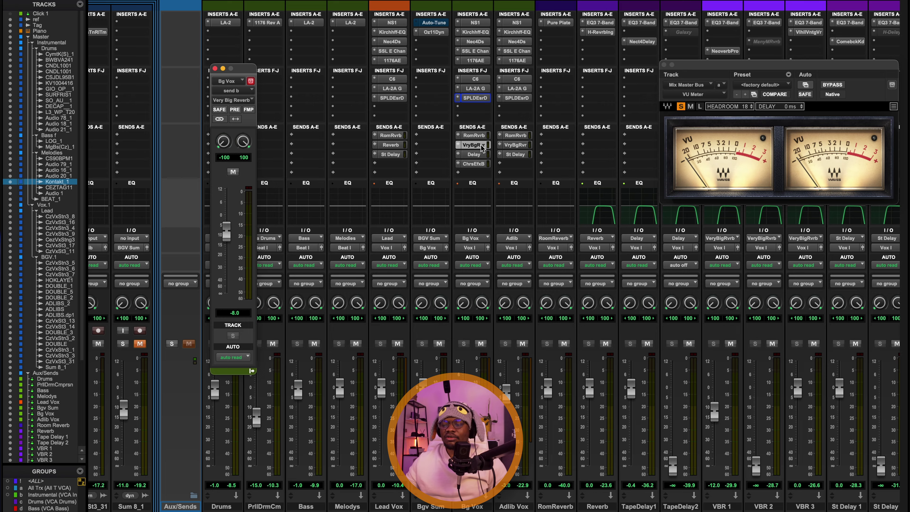
Move the VU Meter window clear of the effect returns and review ValhallaVintageVerb on VBR 3 and Neoverb on VBR 1
scroll(487, 125, "right", 5)
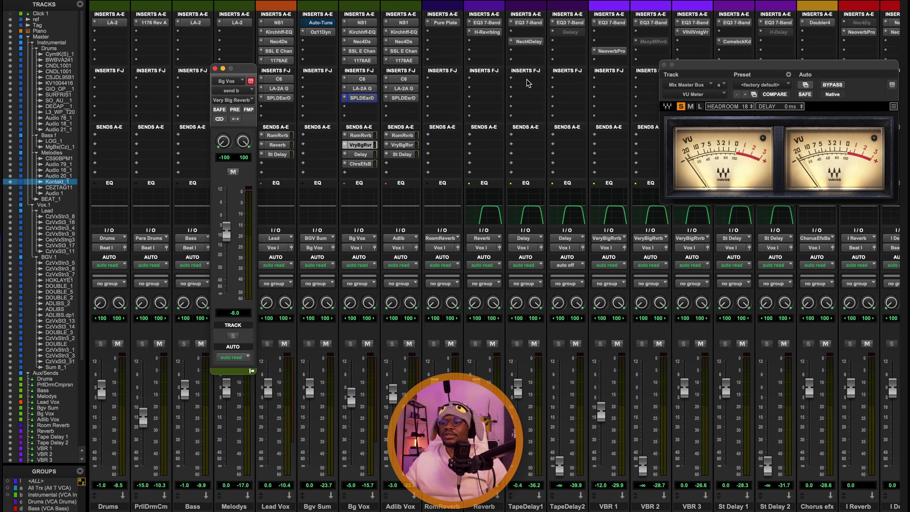
scroll(528, 81, "right", 2)
left_click_drag(702, 65, 738, 150)
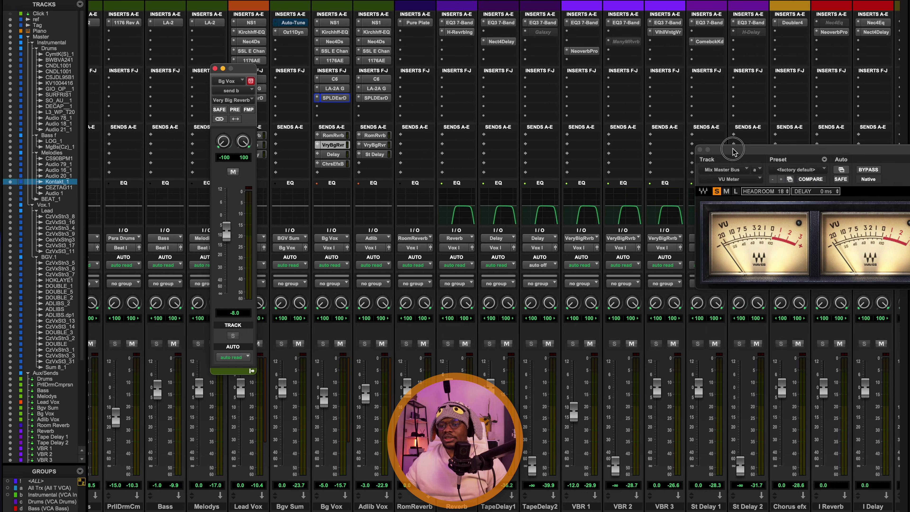
scroll(605, 110, "right", 1)
scroll(605, 110, "right", 3)
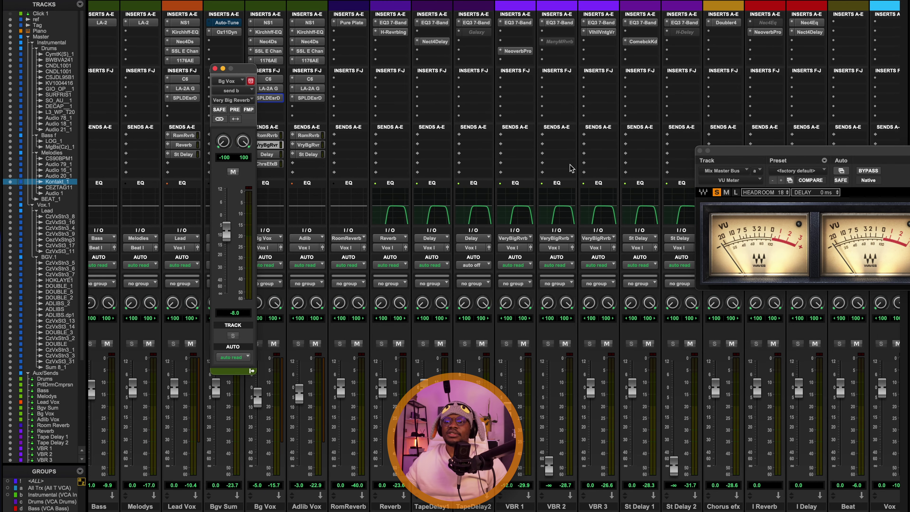
left_click(598, 32)
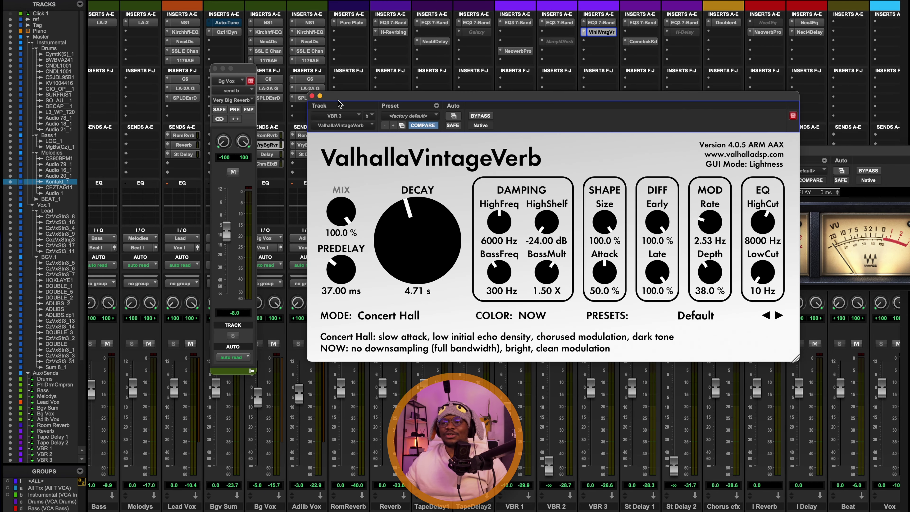
left_click(311, 96)
left_click(518, 51)
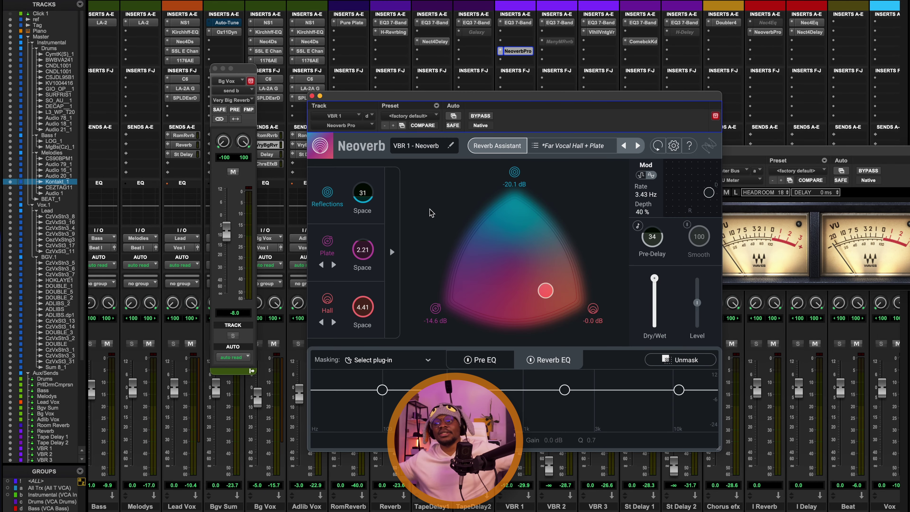
left_click(311, 96)
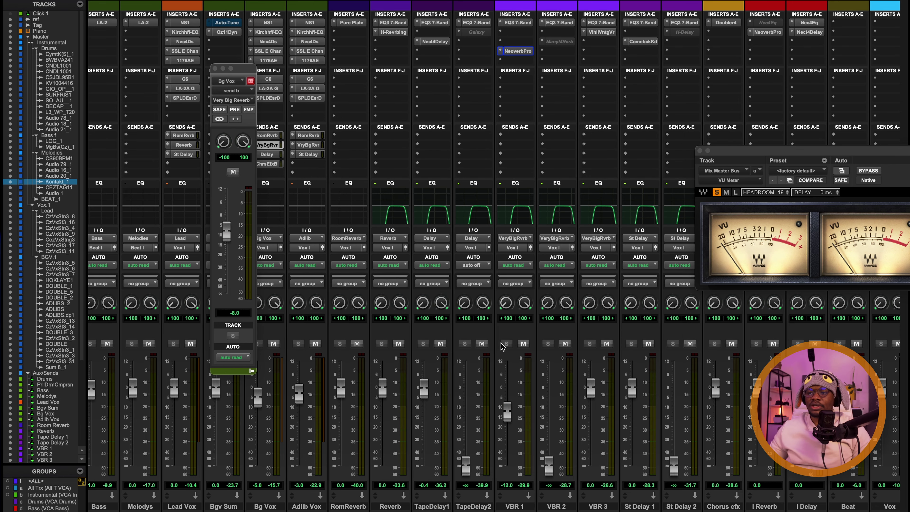
Check Bg Vox's Very Big Reverb send level and meter during playback, and close its send window
scroll(504, 358, "right", 2)
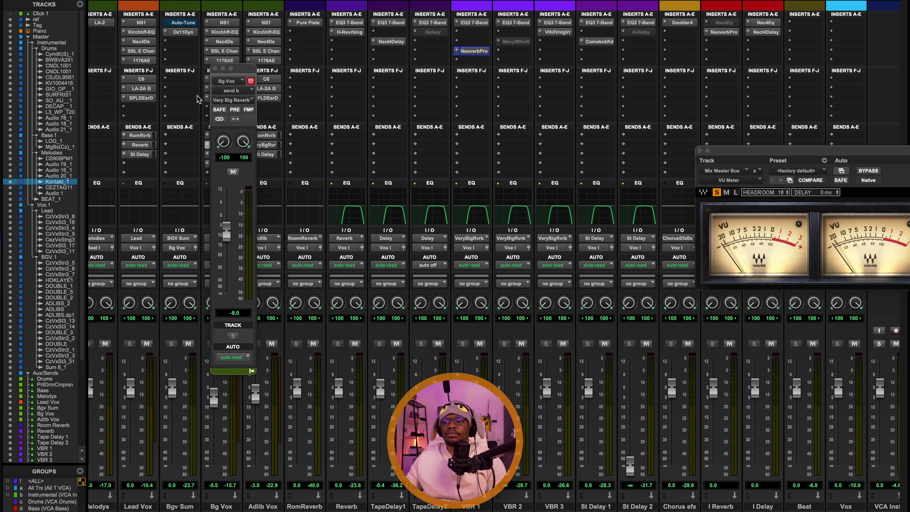
left_click(215, 69)
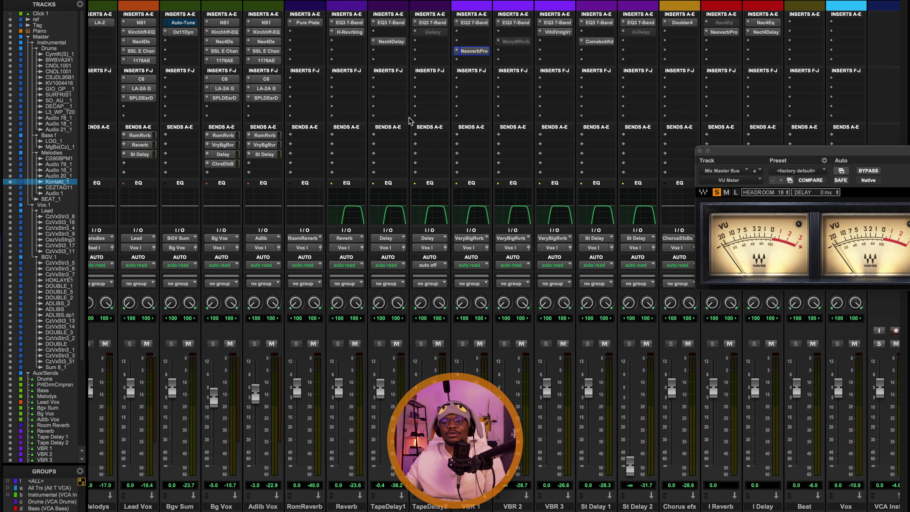
left_click(238, 146)
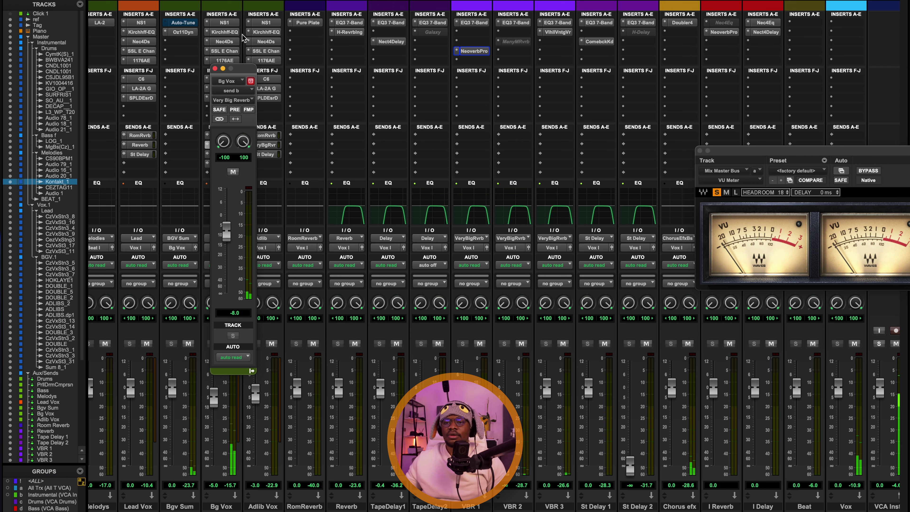
left_click(215, 69)
scroll(391, 119, "left", 2)
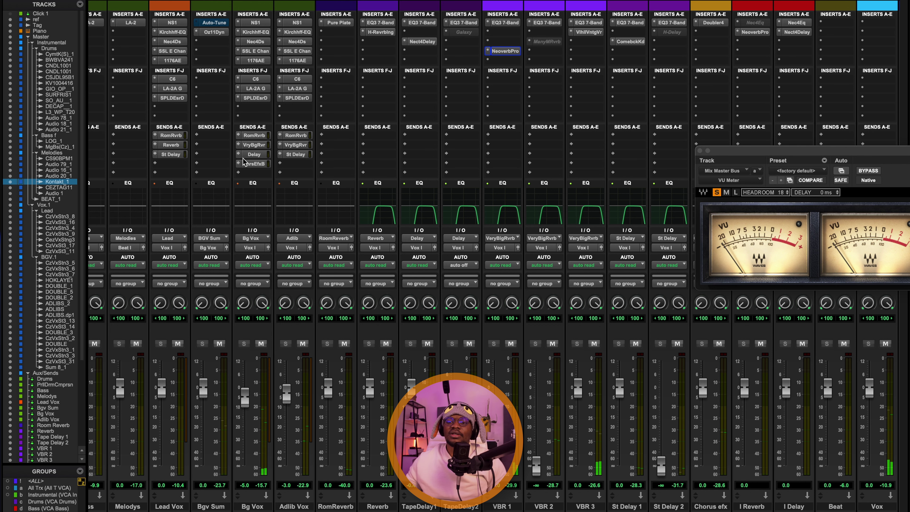
Review Bg Vox's Delay send level and the Nectar 4 Delay settings on Tape Delay 1
left_click(267, 155)
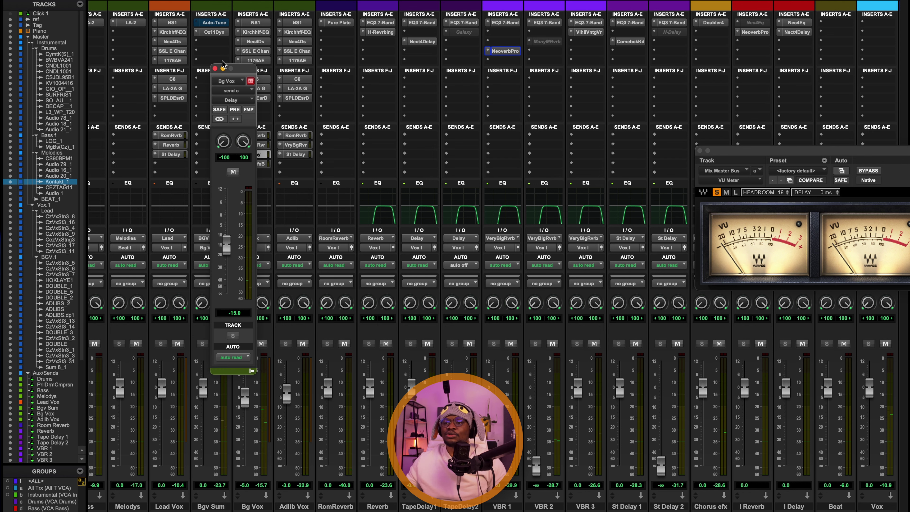
left_click(215, 68)
left_click(421, 41)
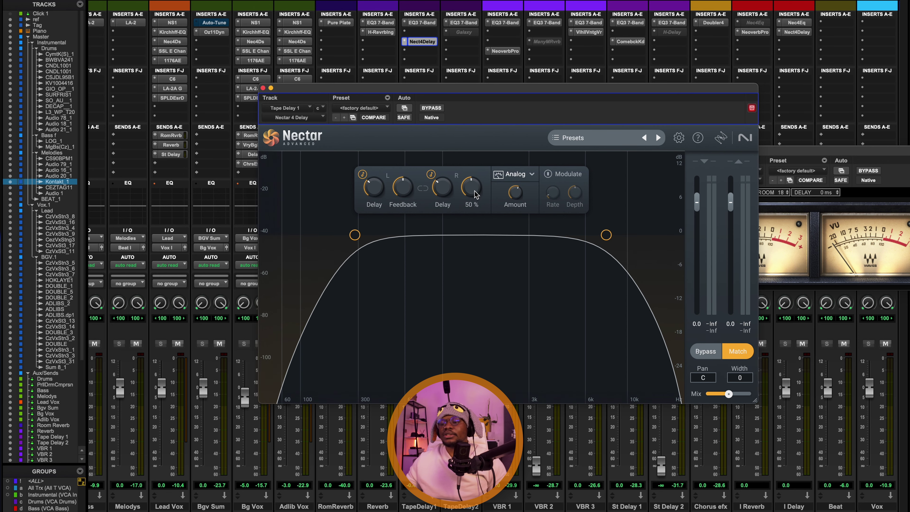
left_click_drag(444, 95, 430, 78)
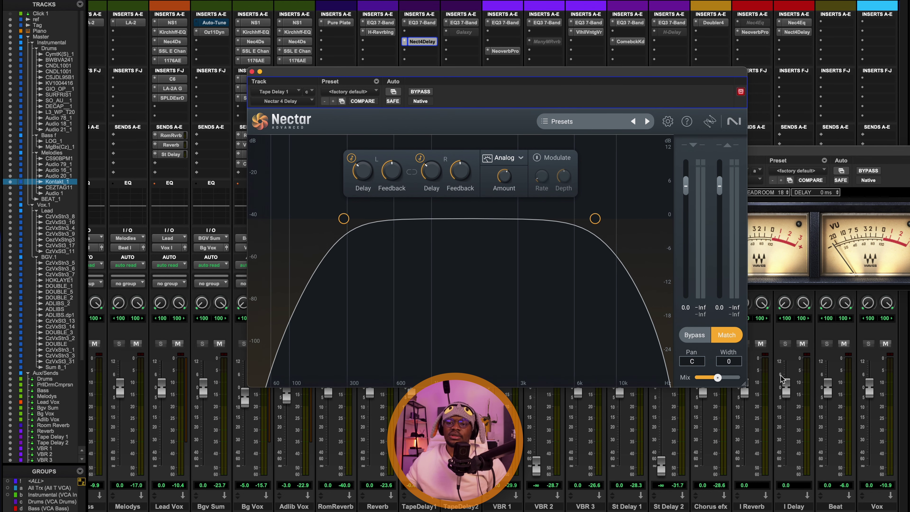
left_click(252, 72)
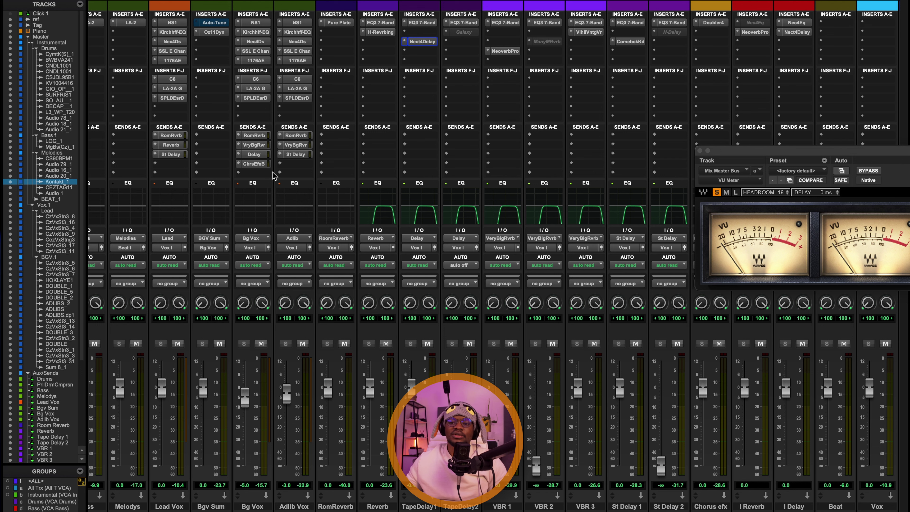
left_click(269, 156)
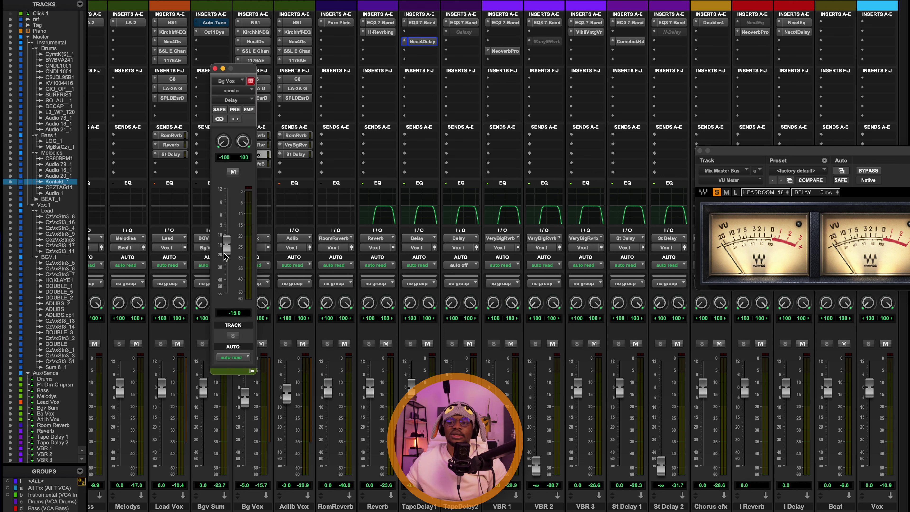
left_click(215, 68)
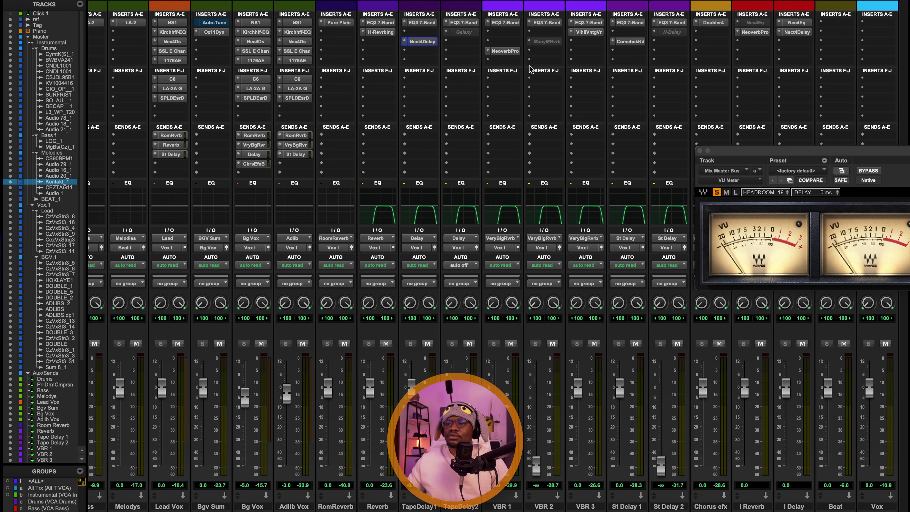
Review the Doubler4 voice settings on Chorus efx and Bg Vox's send level to the Chorus Efx Bus
left_click(712, 23)
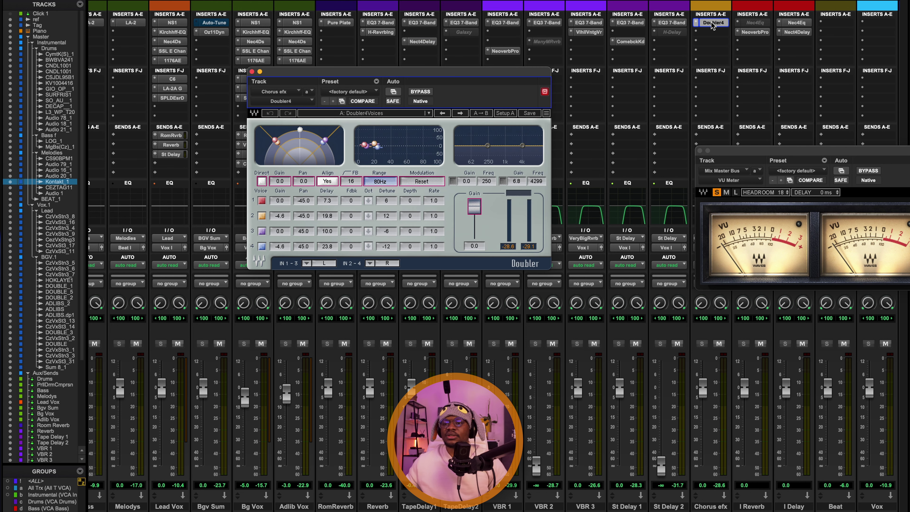
left_click_drag(424, 75, 450, 74)
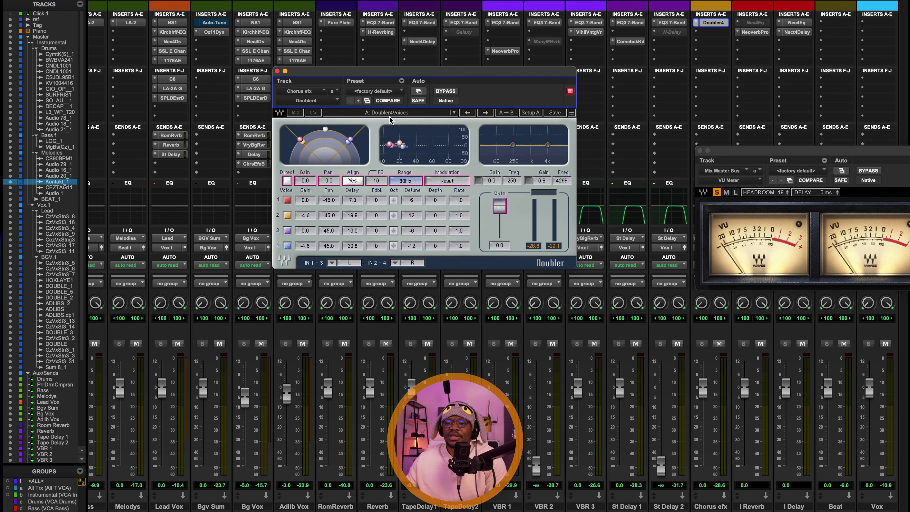
left_click(277, 71)
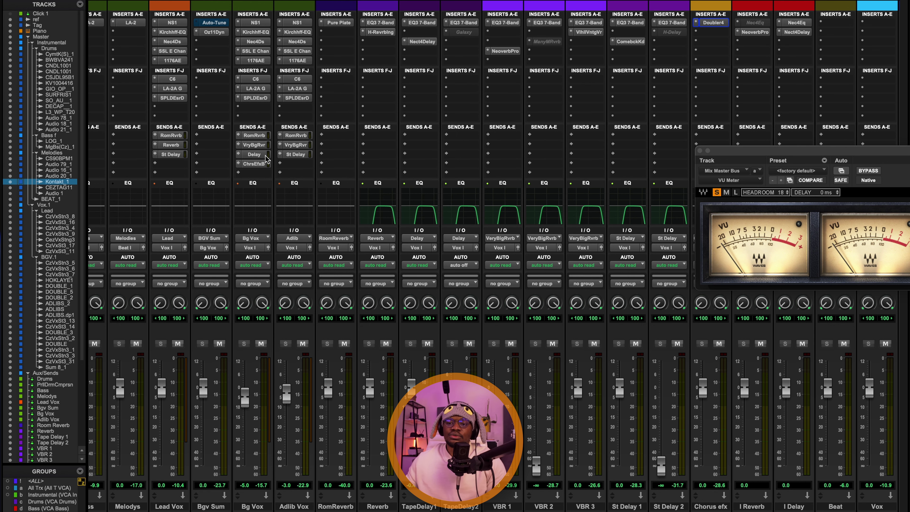
left_click(267, 165)
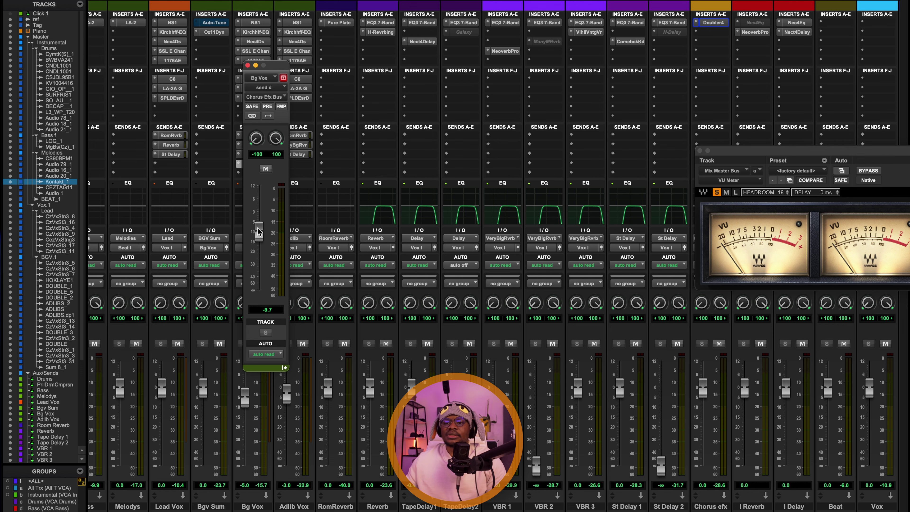
left_click_drag(259, 229, 259, 227)
left_click(567, 216)
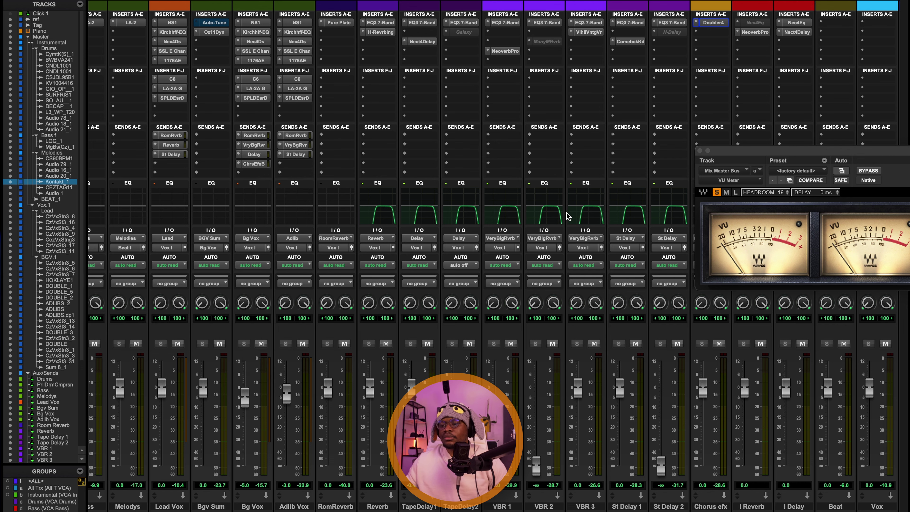
Play the session, audition the vocals with the VCA Vox master soloed, and clear the solo
key("space")
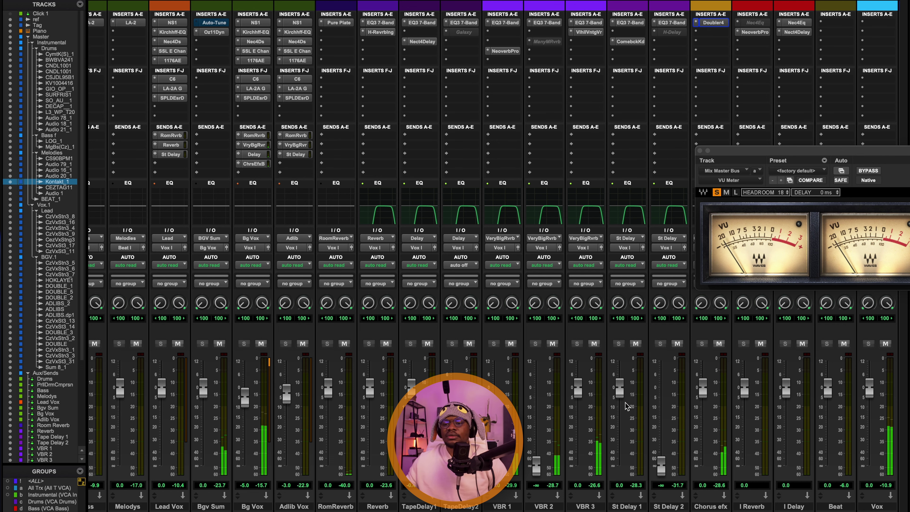
scroll(713, 368, "right", 10)
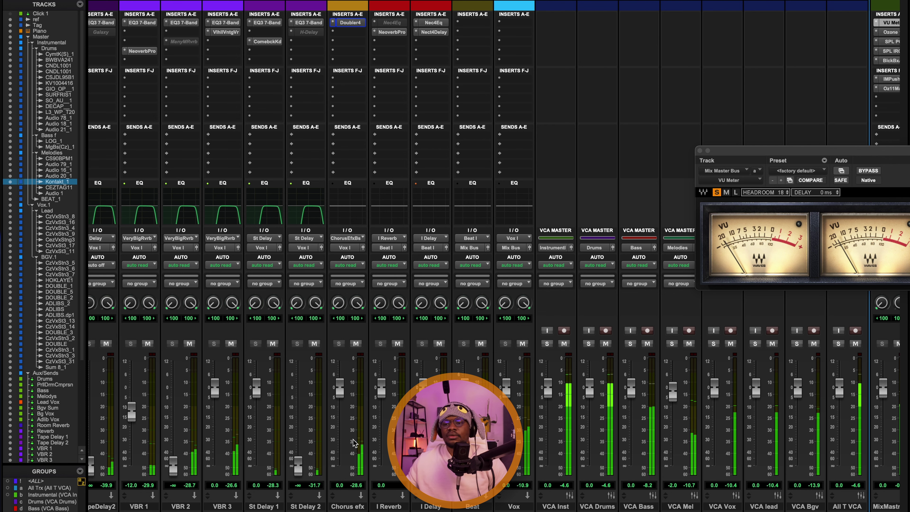
scroll(411, 384, "right", 3)
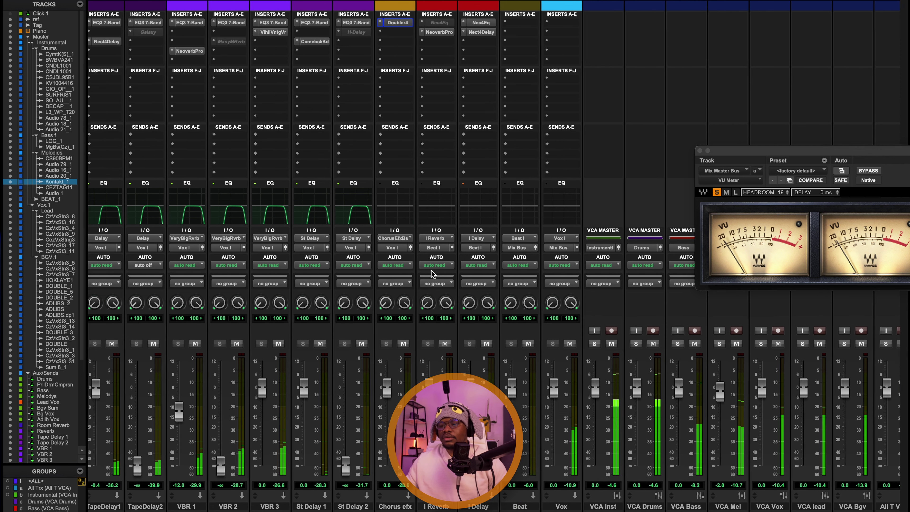
left_click(607, 345)
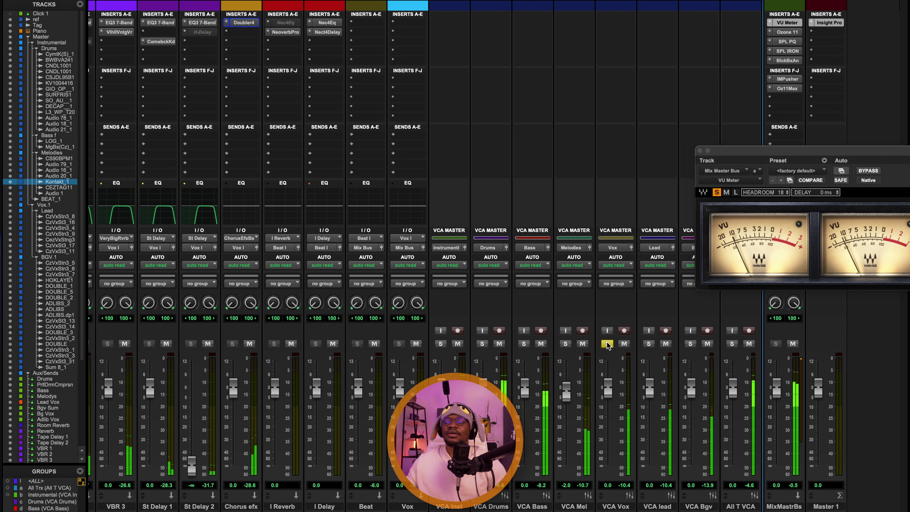
left_click(607, 344)
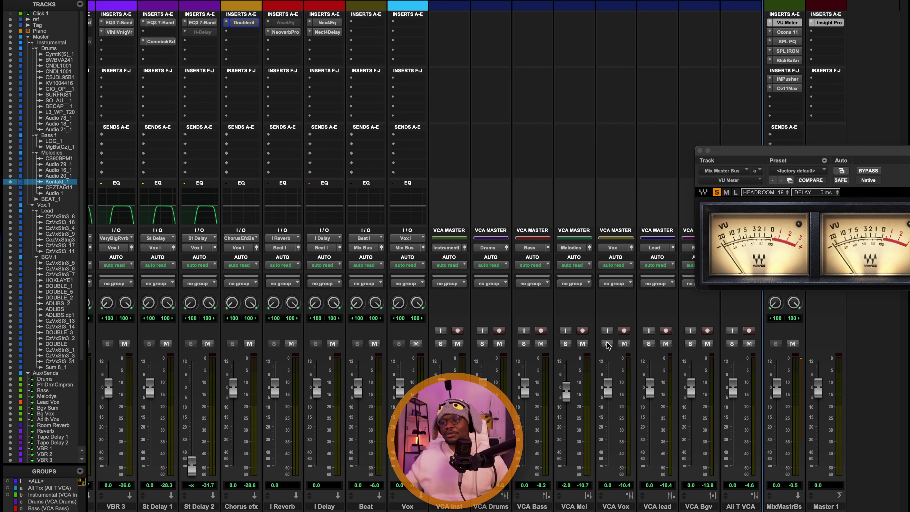
Select the ad-lib section from 1:45.882 to 2:14.117 on the timeline, play it, and return to the mixer
scroll(452, 143, "left", 12)
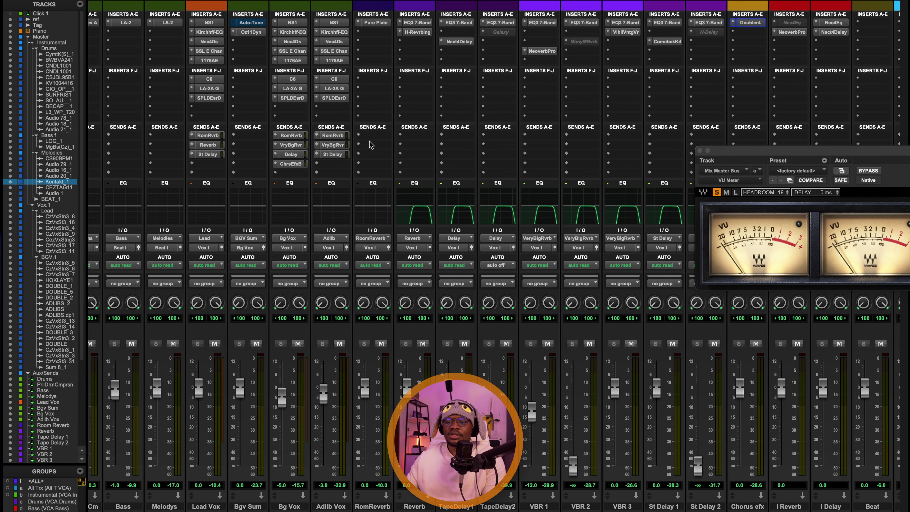
key("super+equal")
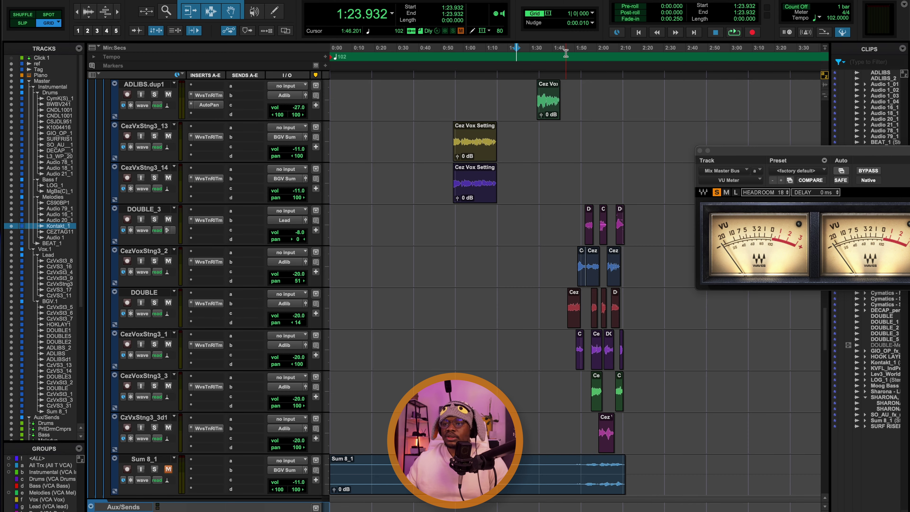
left_click_drag(565, 53, 625, 55)
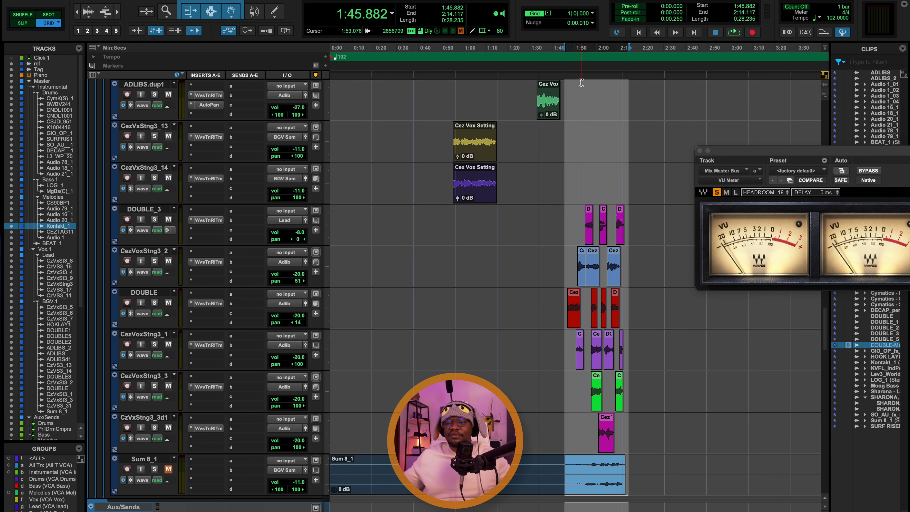
key("space")
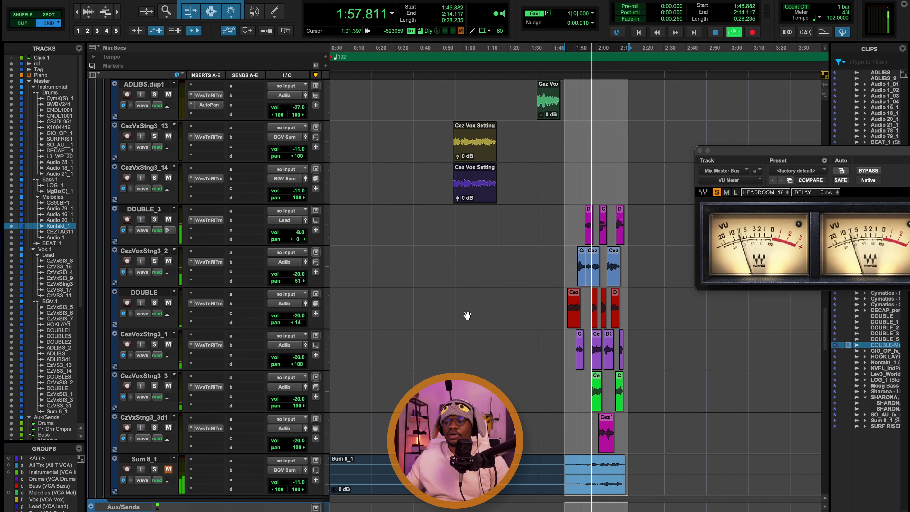
key("super+equal")
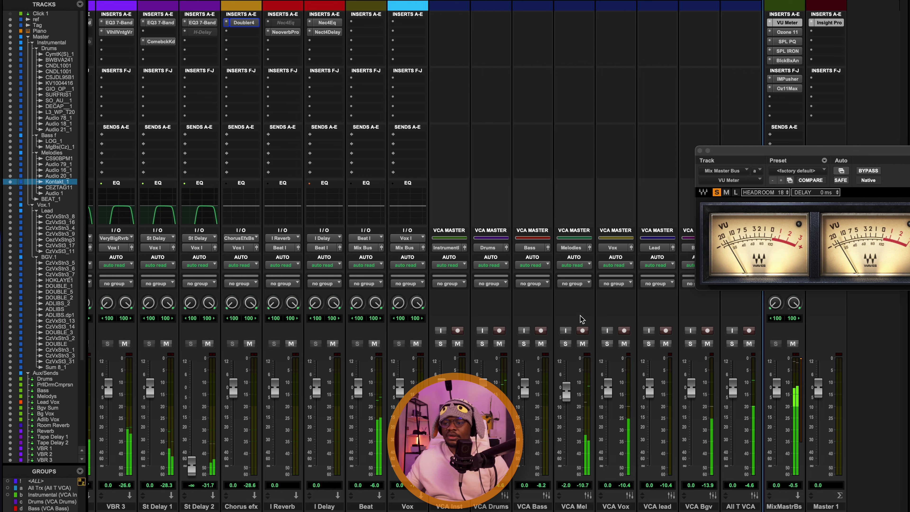
Audition the background vocals with the VCA Bgv master soloed during playback, and clear the solo
left_click(691, 345)
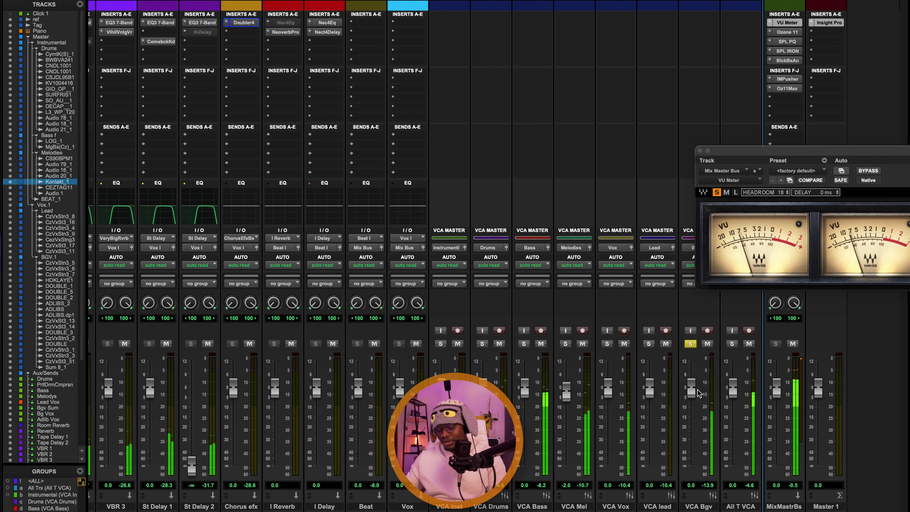
left_click(690, 343)
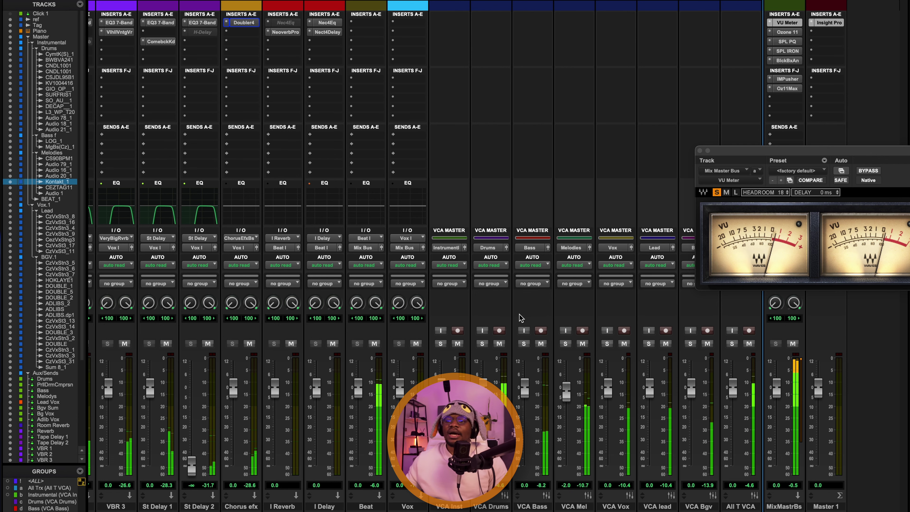
Review Adlib Vox's SSL E Channel Strip, its Very Big Reverb send and the SPL De-Esser Dual-Band settings
scroll(673, 326, "left", 10)
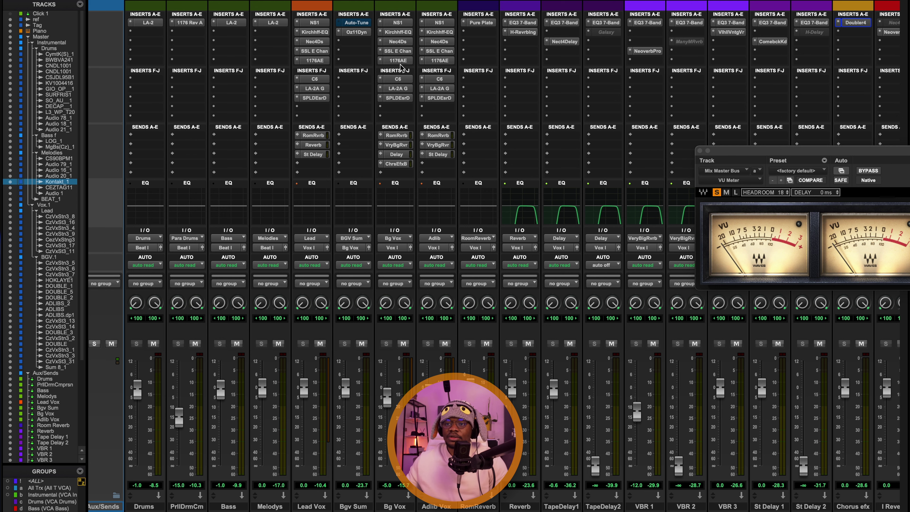
left_click(439, 51)
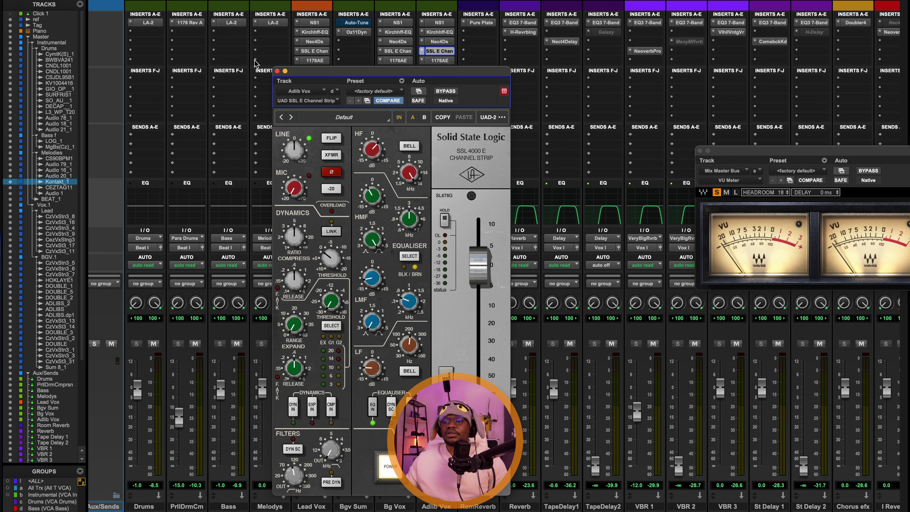
left_click(277, 71)
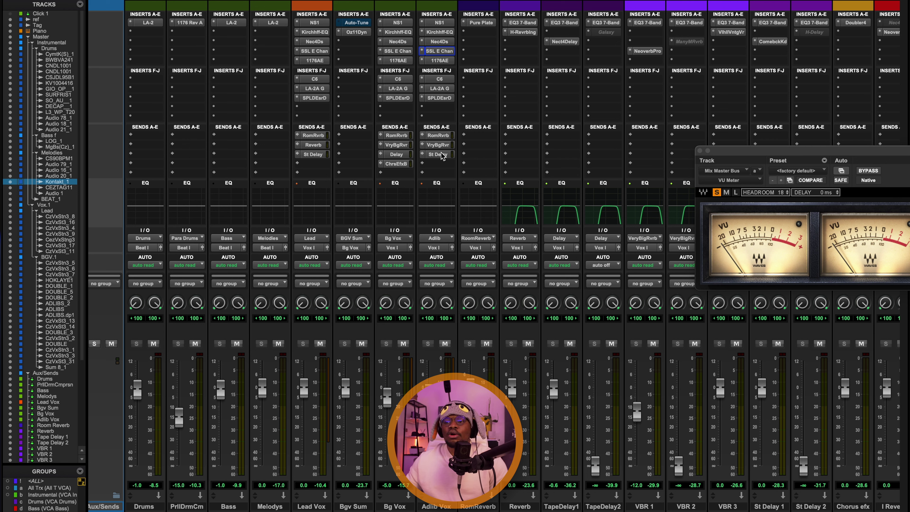
left_click(438, 145)
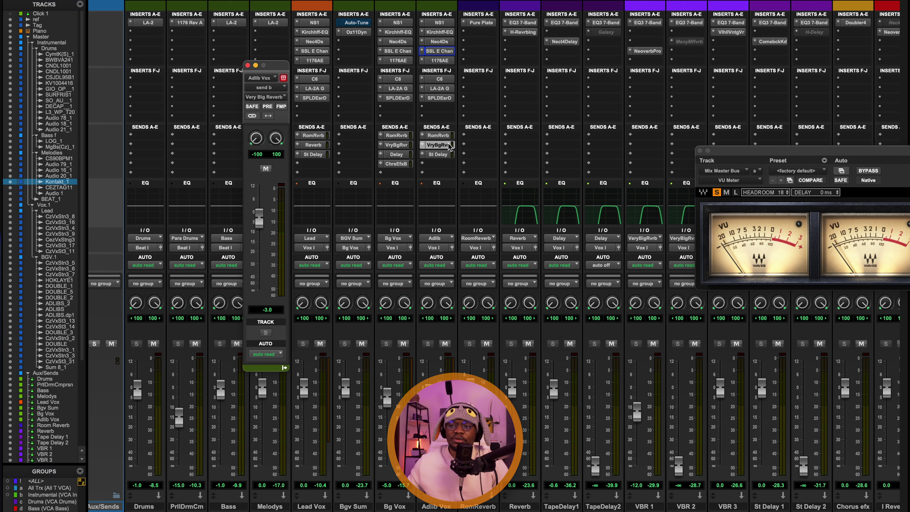
left_click(440, 99)
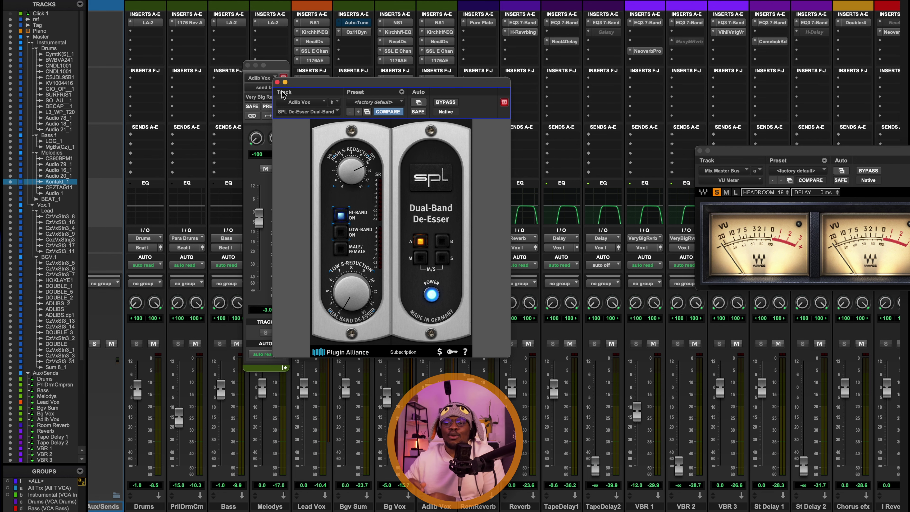
left_click(277, 82)
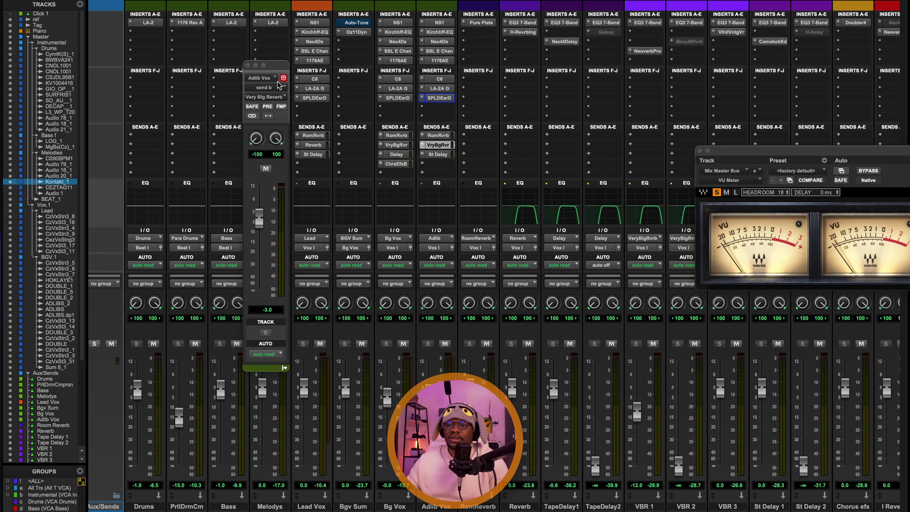
left_click(283, 77)
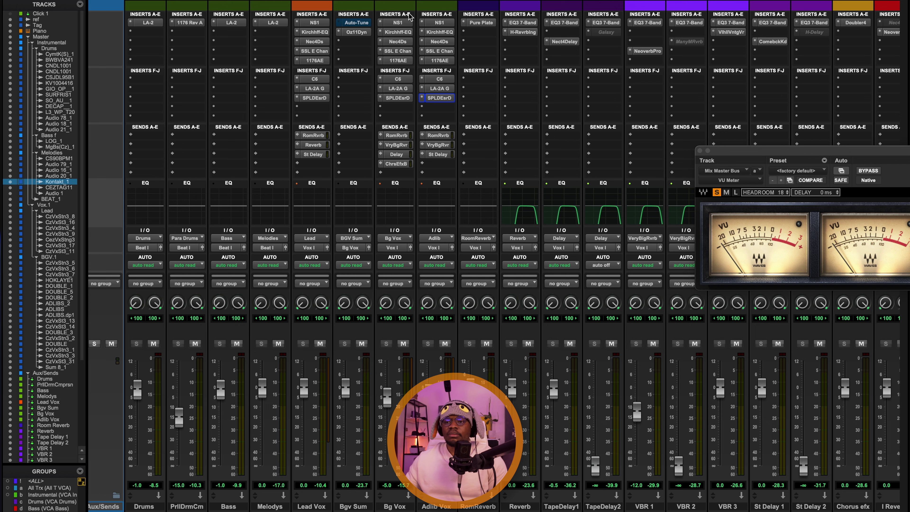
Review the Ozone 11 Dynamics settings on Bgv Sum during playback, including Band 3, and close the plug-in
left_click(356, 32)
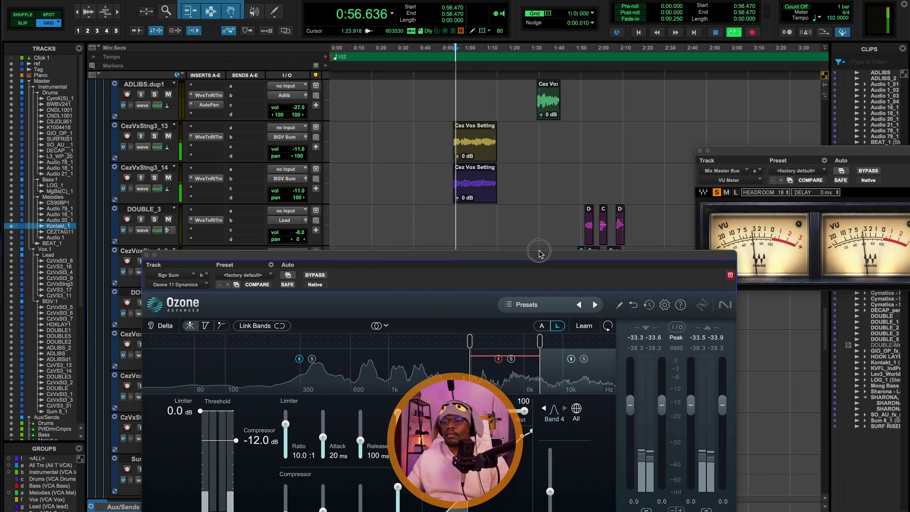
left_click_drag(538, 253, 498, 87)
key("super+equal")
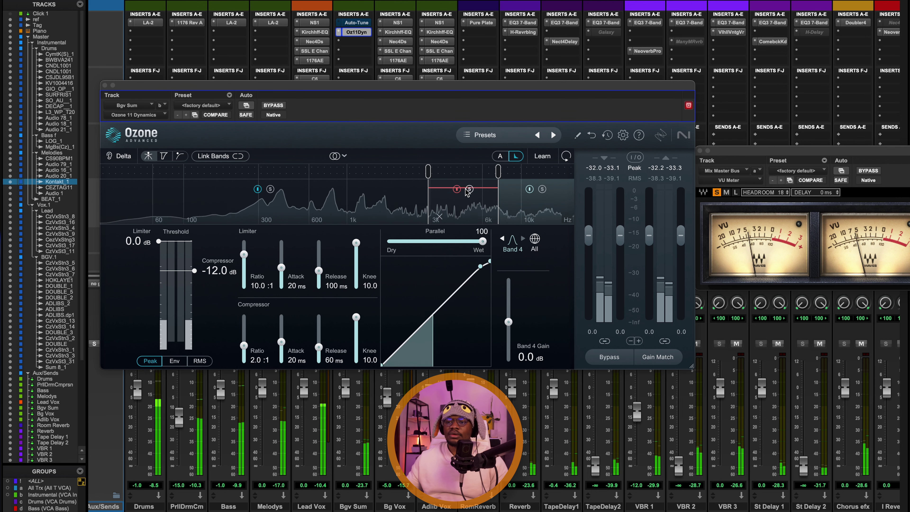
left_click(480, 207)
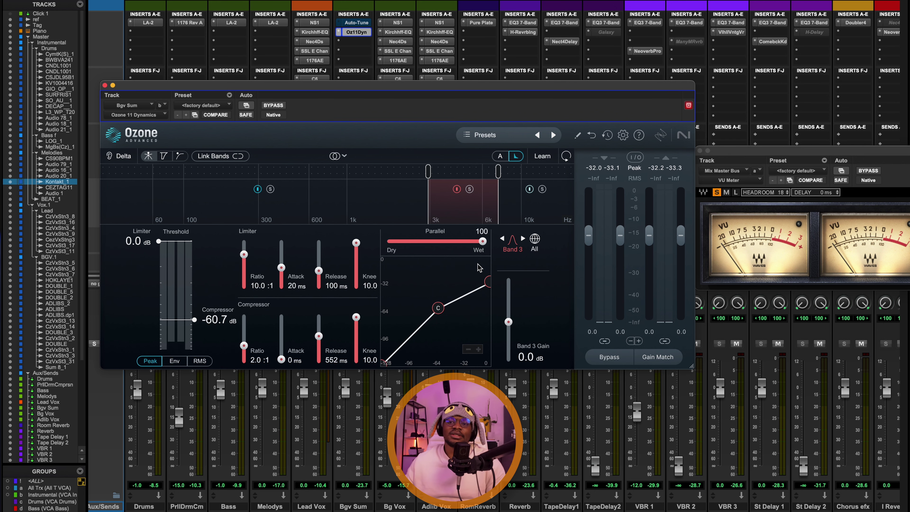
key("super+w")
Play the session from the timeline while checking the Mix Master Bus VU Meter, stop playback, and close the meter
scroll(409, 119, "right", 15)
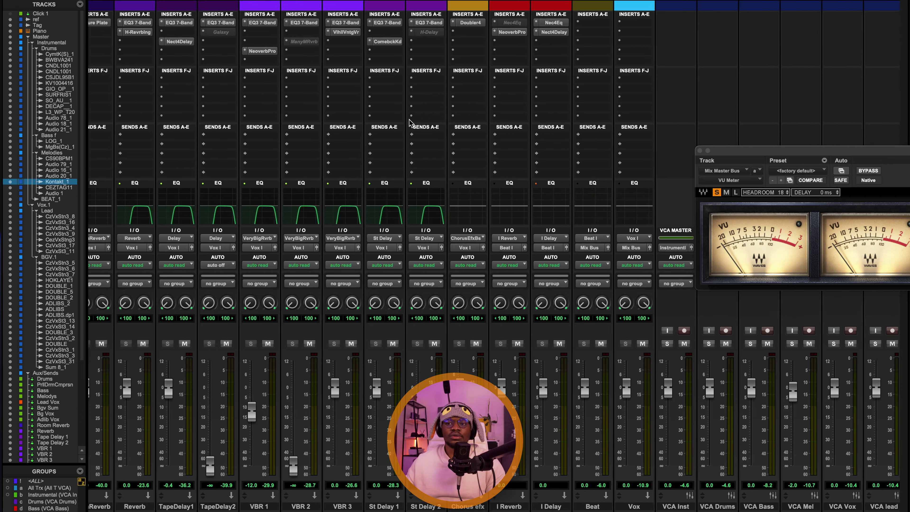
scroll(408, 119, "left", 10)
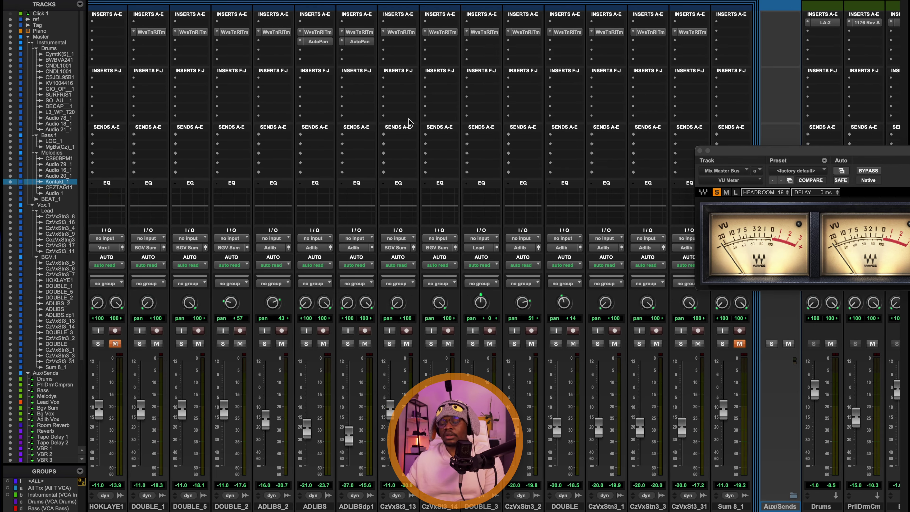
key("super+equal")
scroll(498, 92, "right", 3)
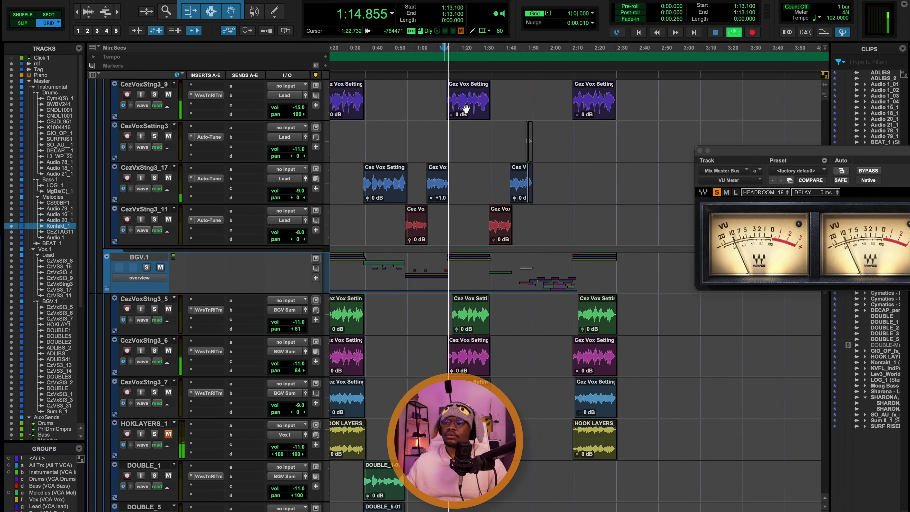
scroll(498, 92, "left", 6)
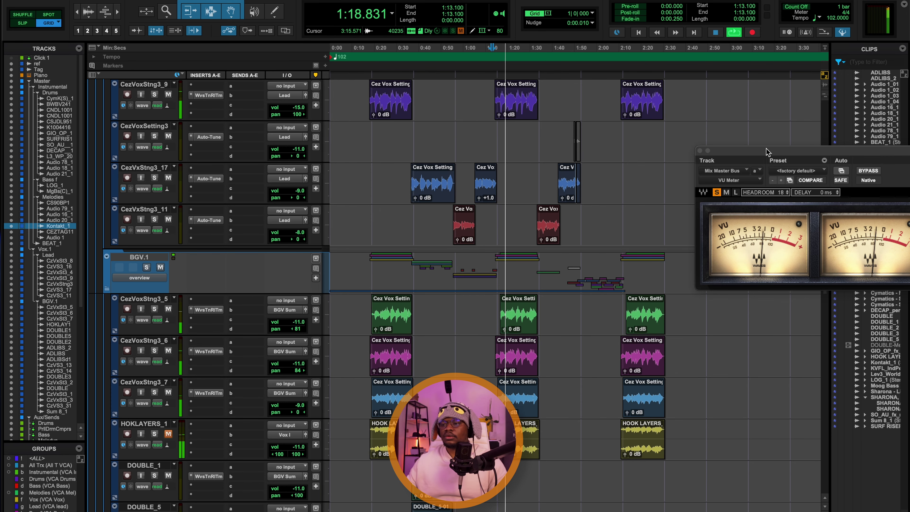
left_click_drag(778, 152, 708, 117)
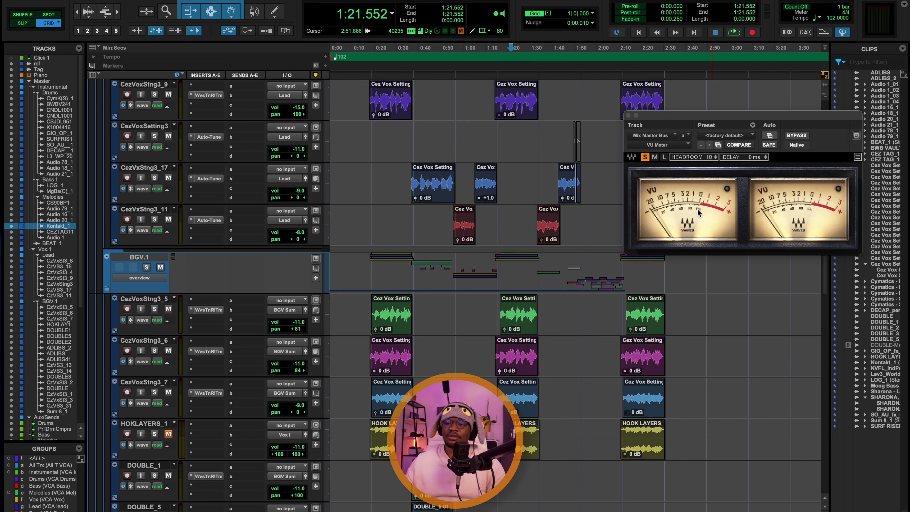
key("space")
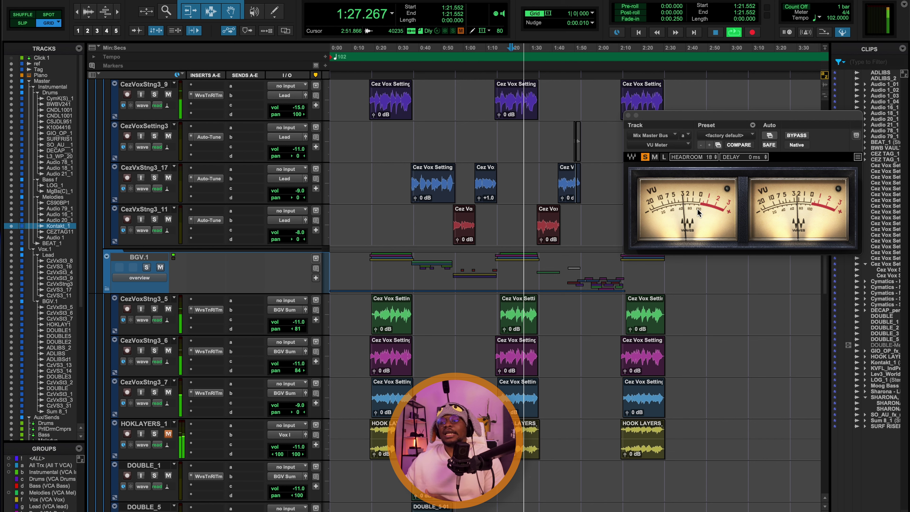
key("space")
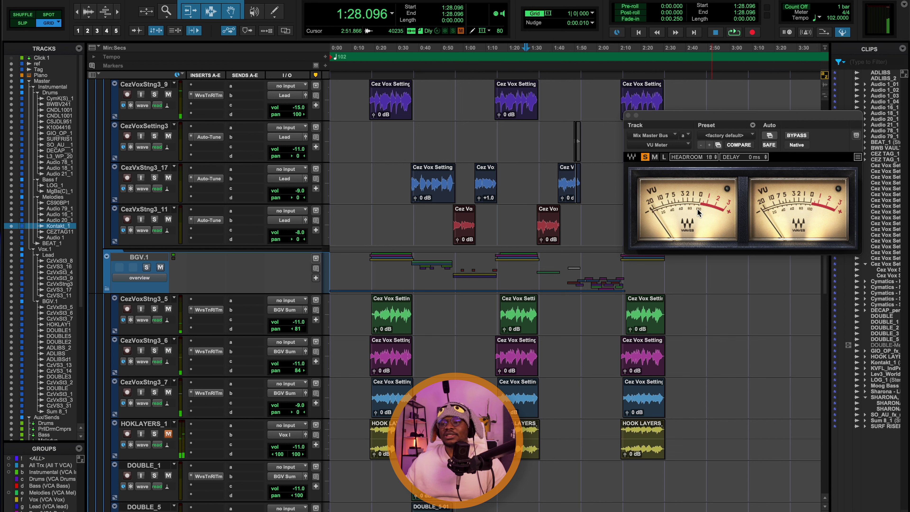
left_click_drag(717, 118, 709, 75)
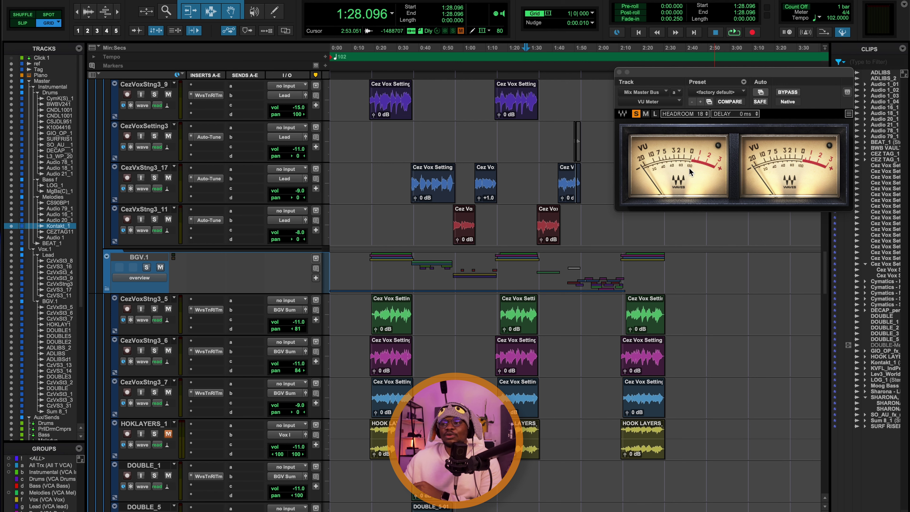
left_click(618, 73)
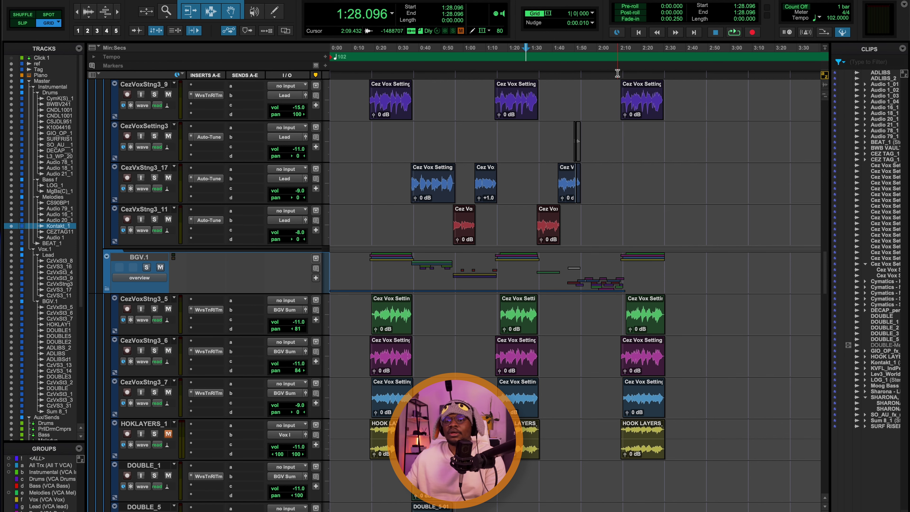
Bypass all inserts on the Mix Master Bus to audition the mix without its processing
key("super+equal")
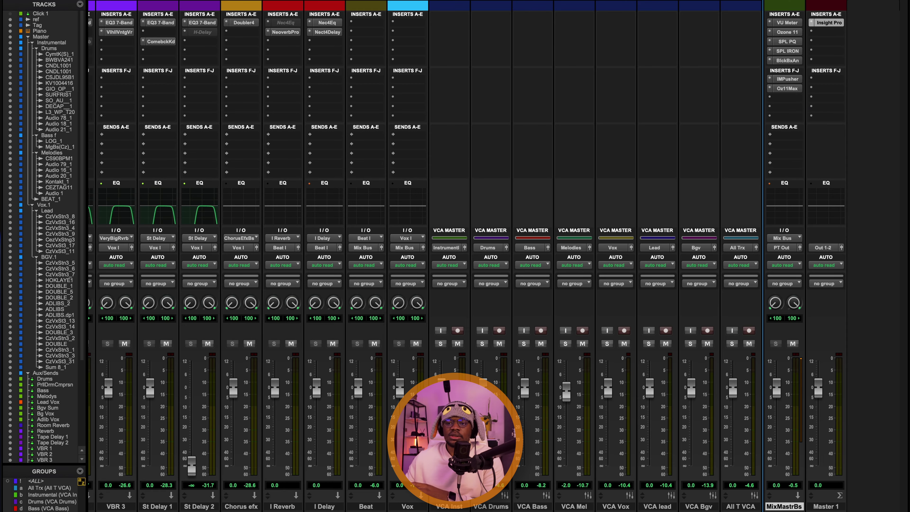
left_click(158, 506)
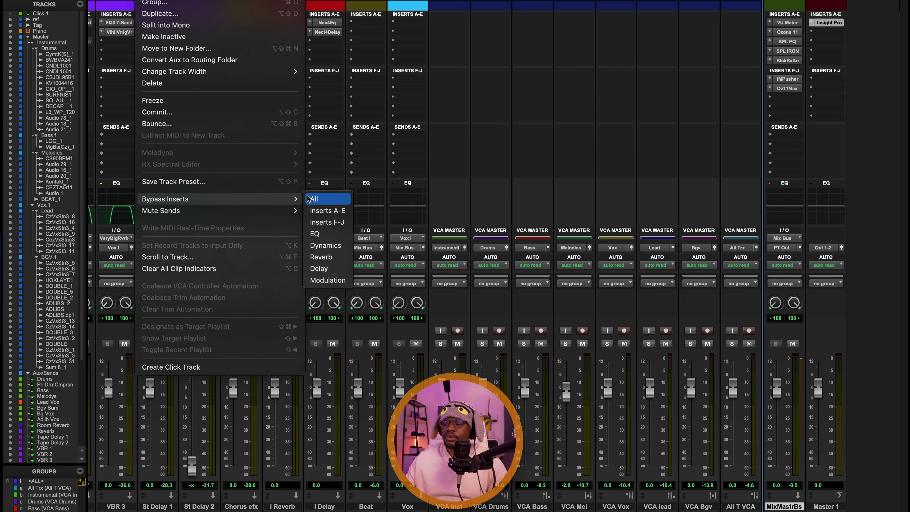
left_click(313, 199)
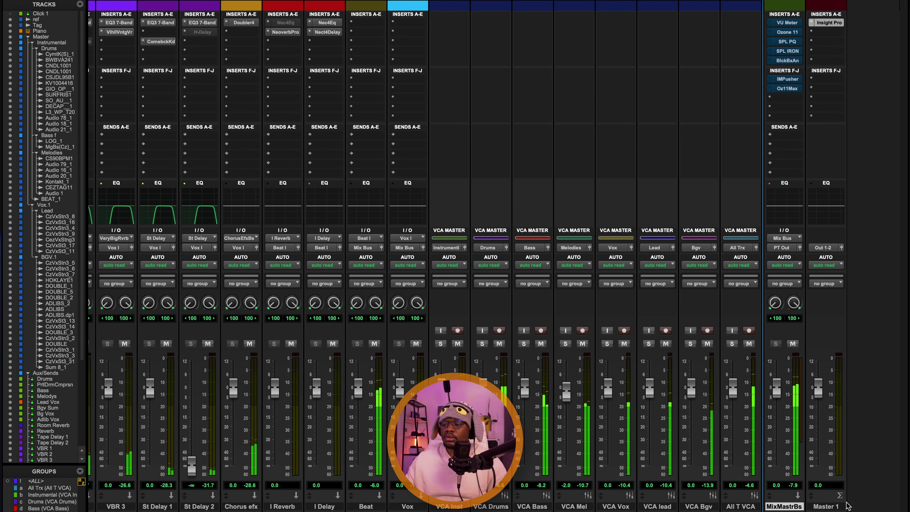
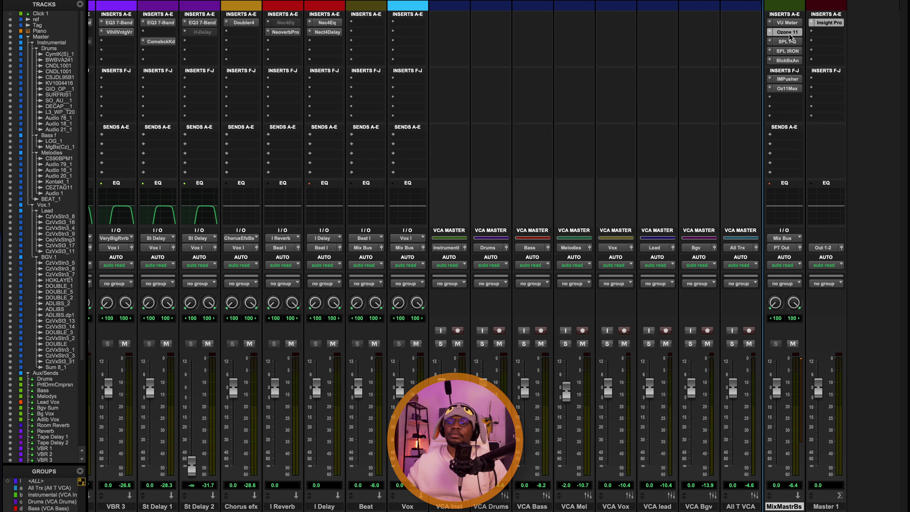
Check the VU Meter on the Mix Master Bus, close it, and open Ozone 11 from the same insert chain
left_click(788, 32)
left_click(786, 23)
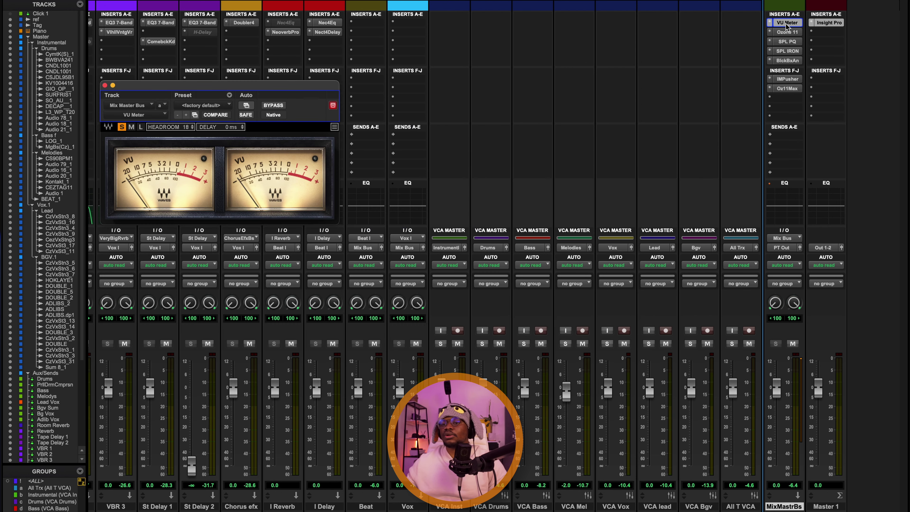
left_click(105, 85)
left_click(786, 34)
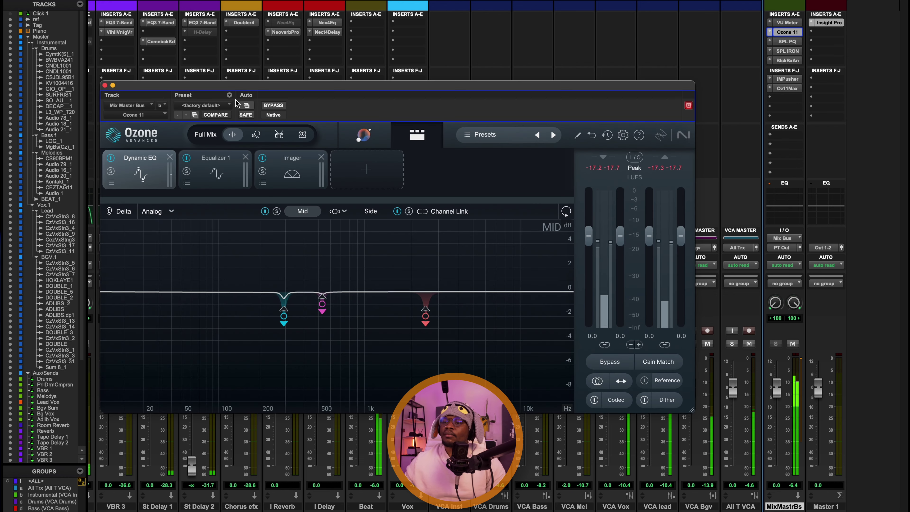
left_click_drag(376, 88, 451, 66)
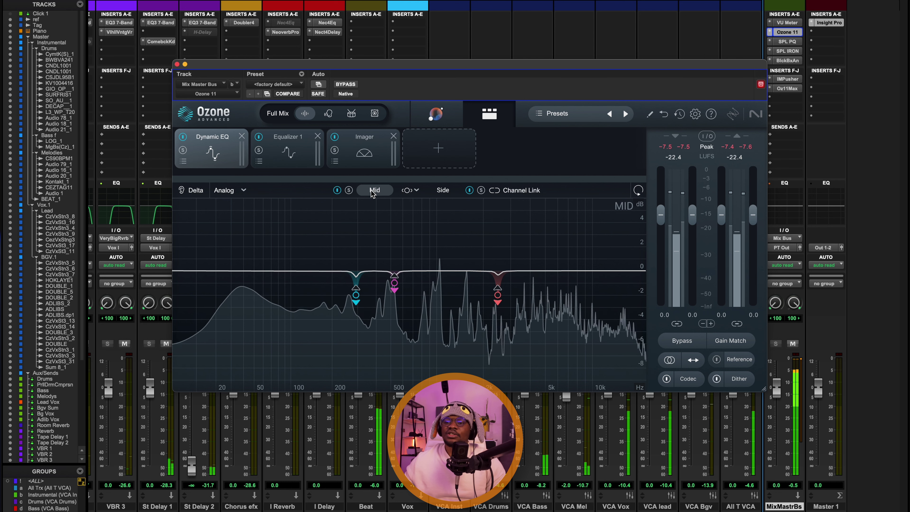
Stop playback and inspect the settings of the three mid-channel bell bands in Ozone 11's Dynamic EQ
left_click(394, 283)
key("space")
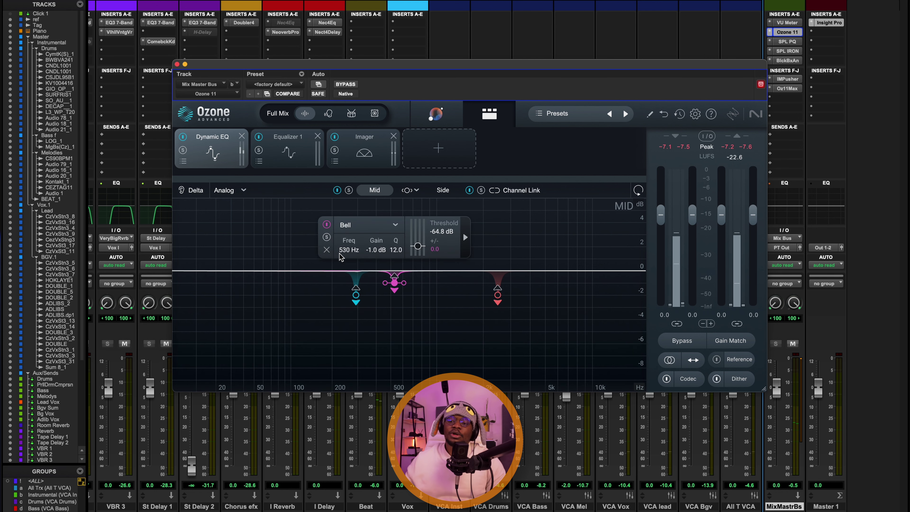
left_click(356, 295)
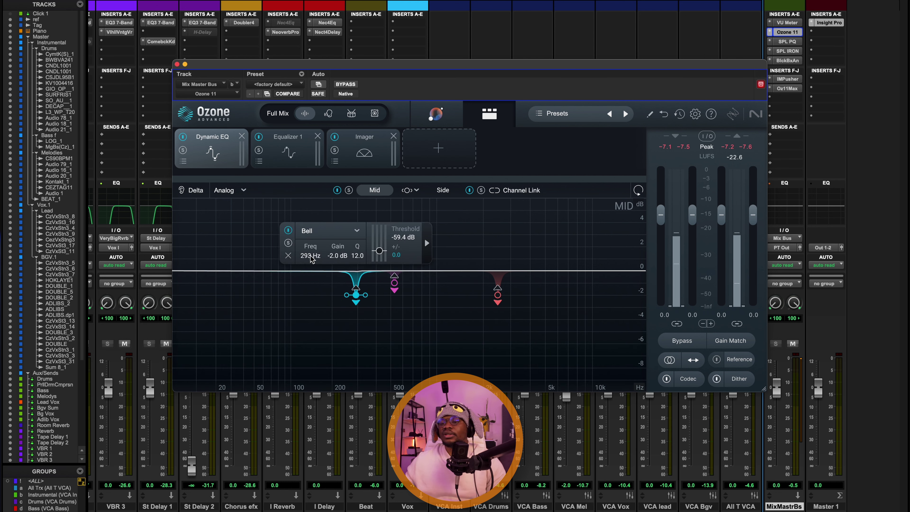
left_click(395, 283)
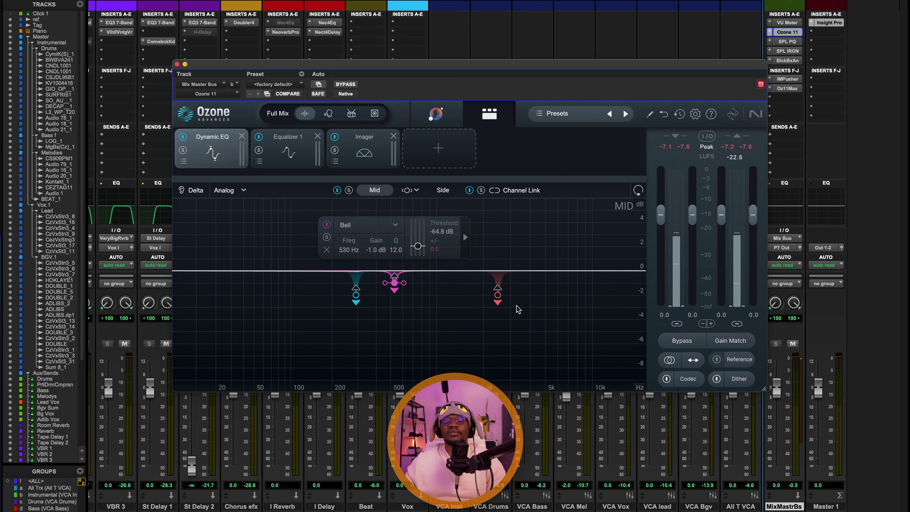
left_click(497, 296)
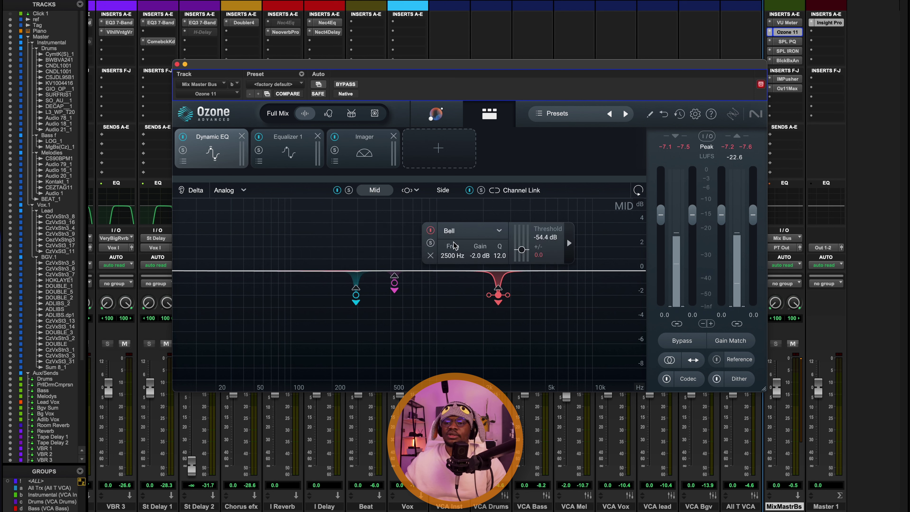
Audition the 2500 Hz Dynamic EQ band in solo during playback, clear its solo, and select the 530 Hz band
left_click(431, 244)
key("space")
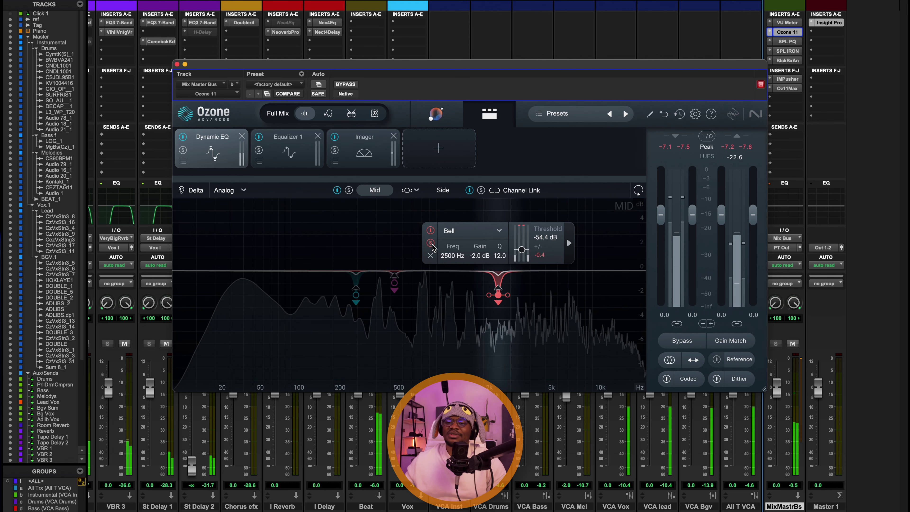
left_click(431, 244)
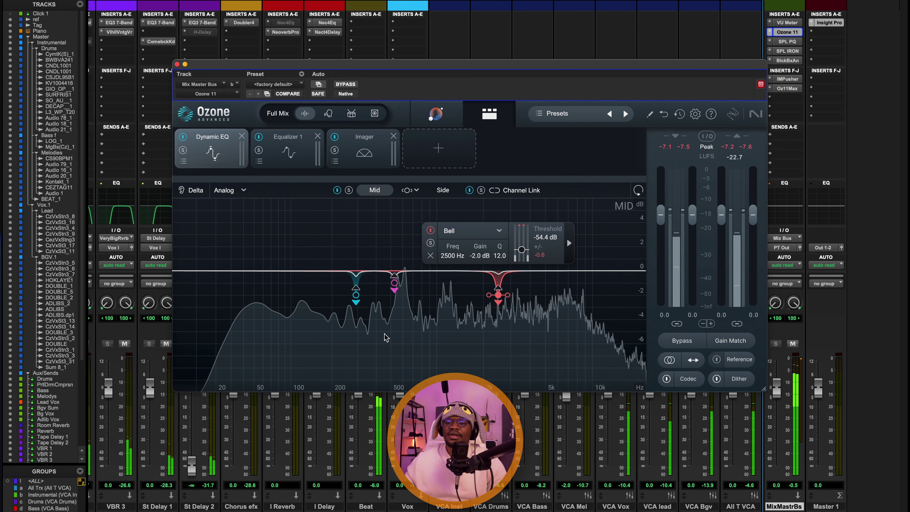
left_click(394, 283)
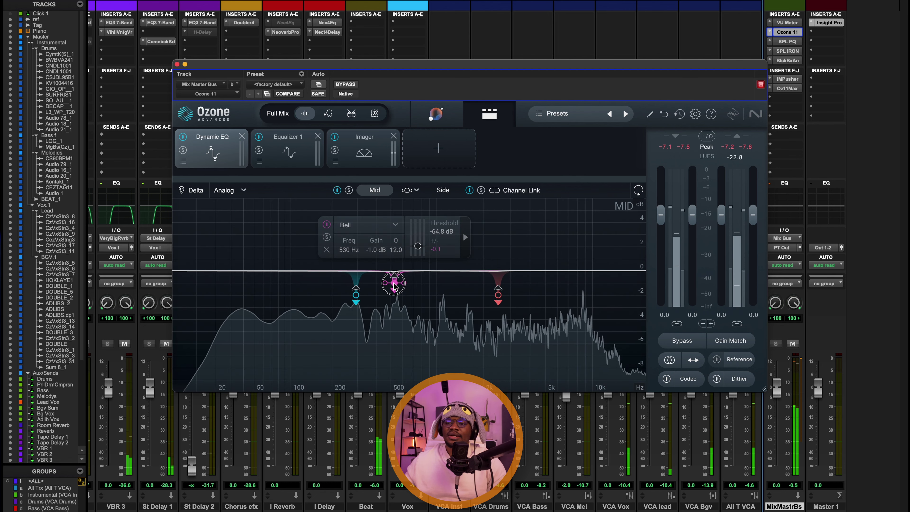
Audition the 530 Hz Dynamic EQ band in solo during playback, clear its solo, and check the side channel
left_click(327, 239)
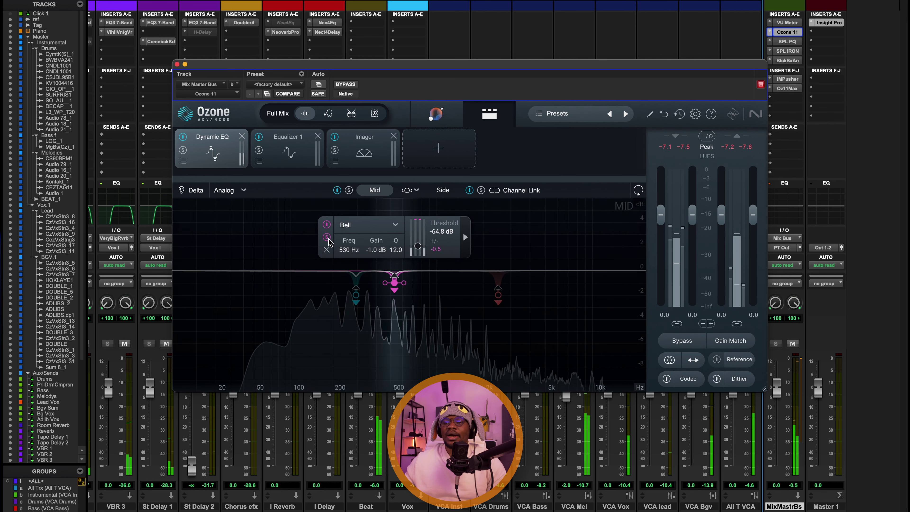
left_click(327, 238)
left_click(484, 275)
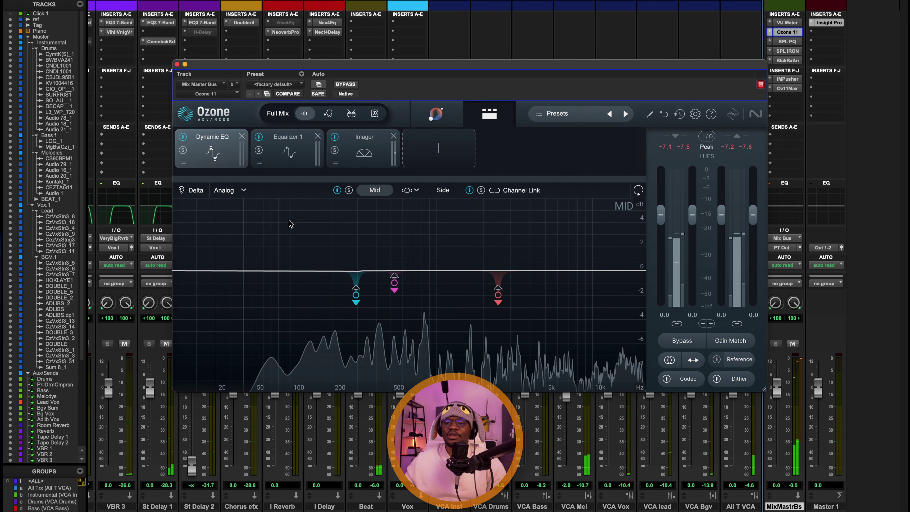
left_click(445, 194)
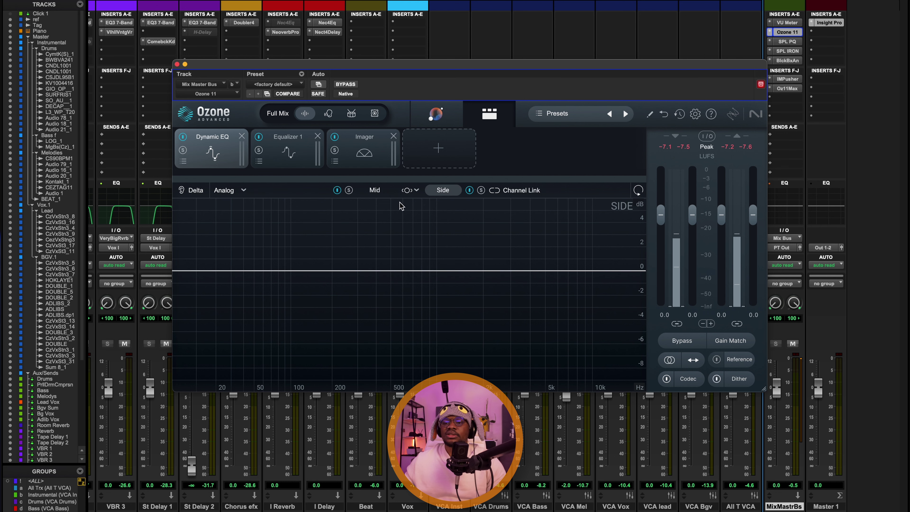
left_click(372, 191)
Show Ozone 11's Equalizer 1 module and audition its 60 Hz bell band in solo
left_click(293, 157)
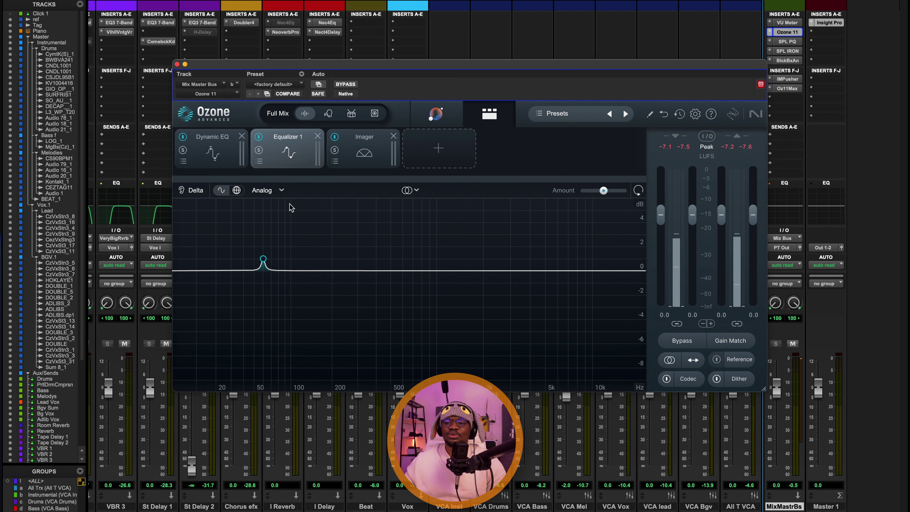
left_click(261, 261)
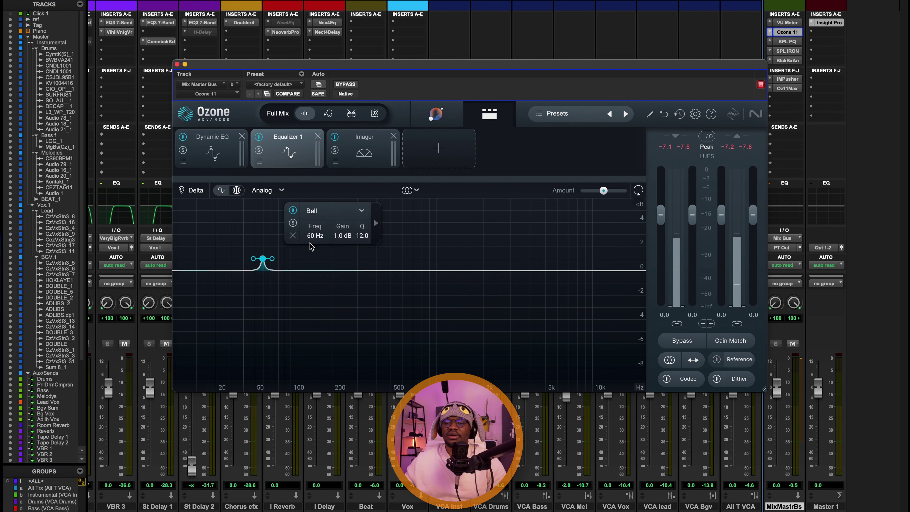
key("super+equal")
key("space")
left_click(292, 223)
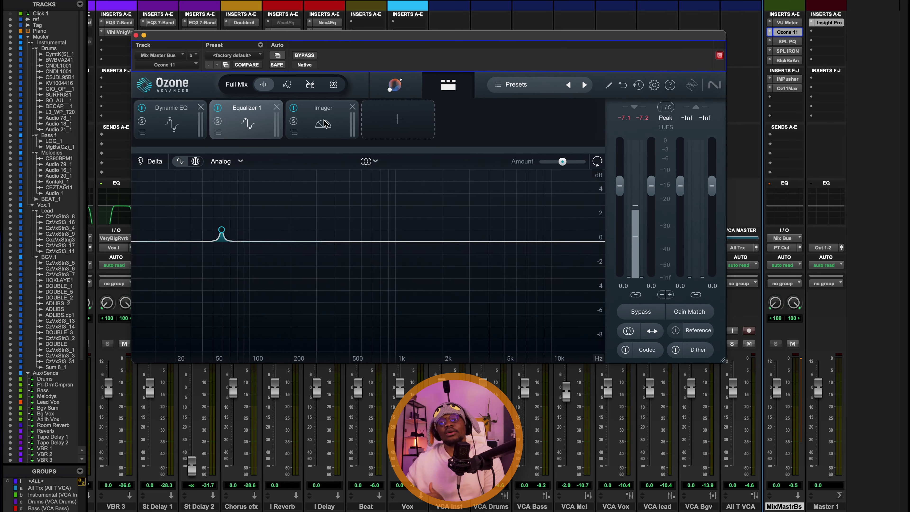
Audition individual frequency bands of Ozone 11's Imager in solo, and play the full mix with the solos cleared
left_click(324, 124)
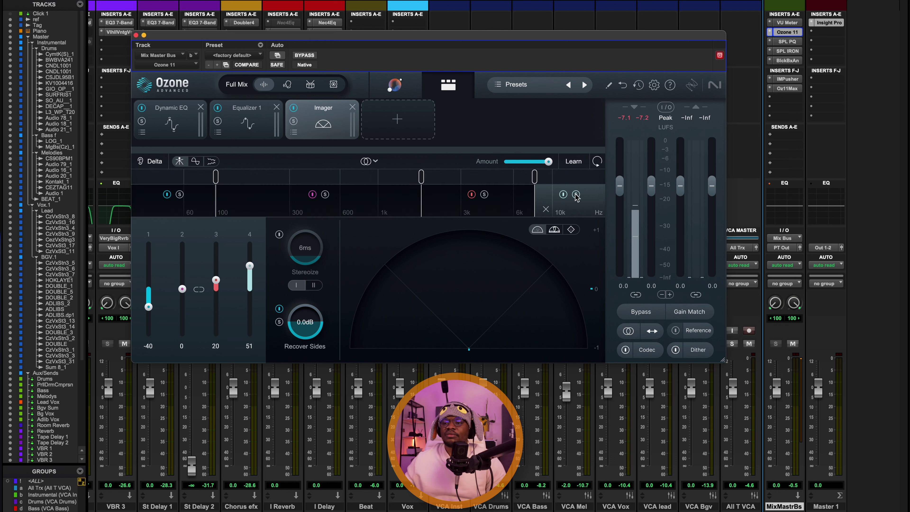
key("space")
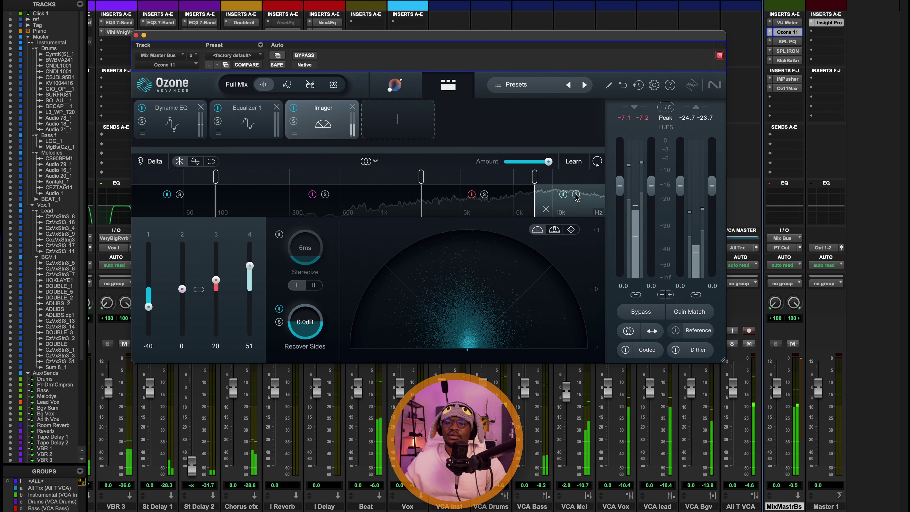
left_click(324, 195)
key("space")
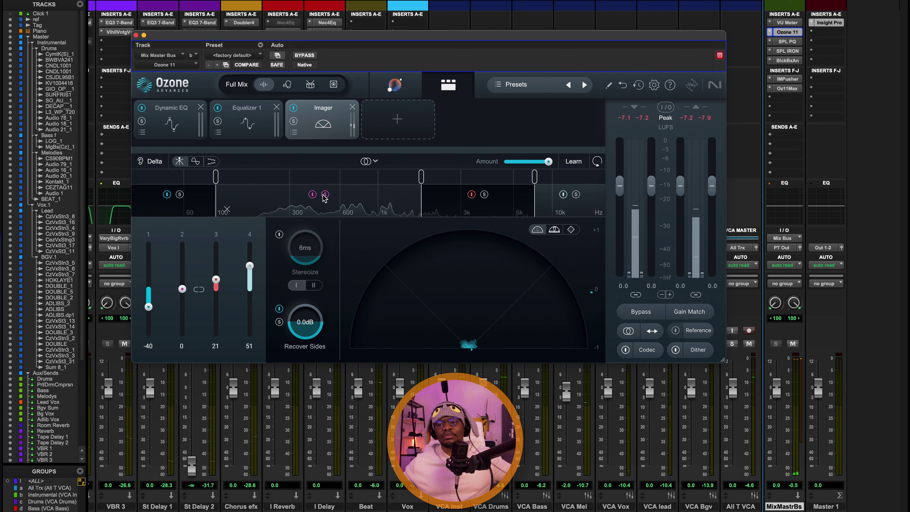
left_click(325, 195)
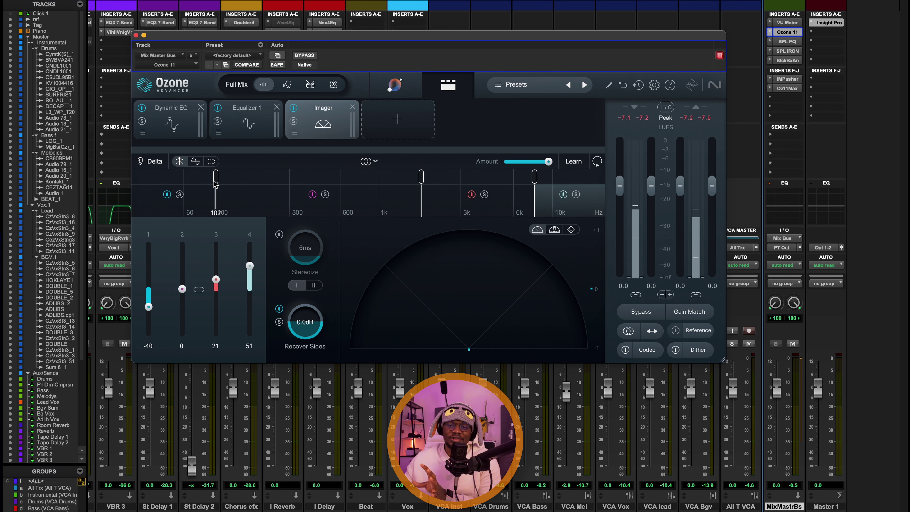
key("space")
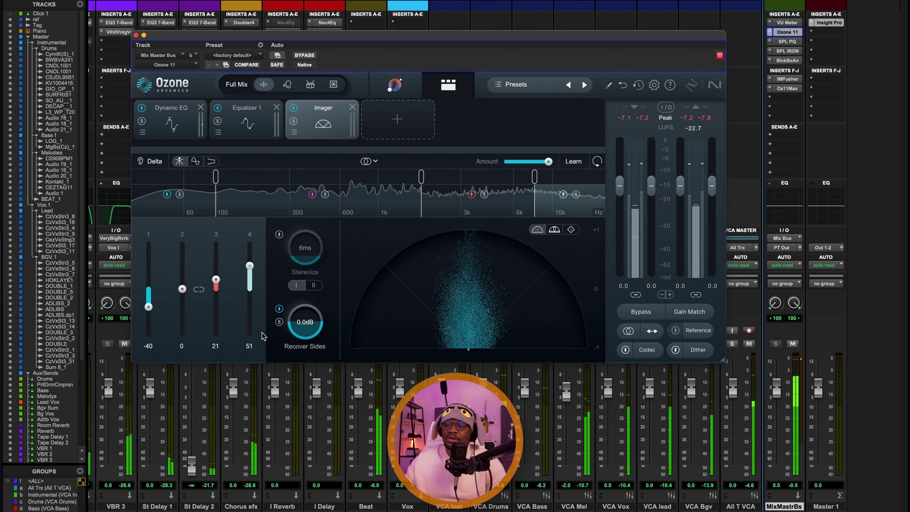
Close Ozone 11 and open the SPL PQ equalizer on the Mix Master Bus, moving its window to show the whole plug-in
left_click(246, 122)
left_click(786, 32)
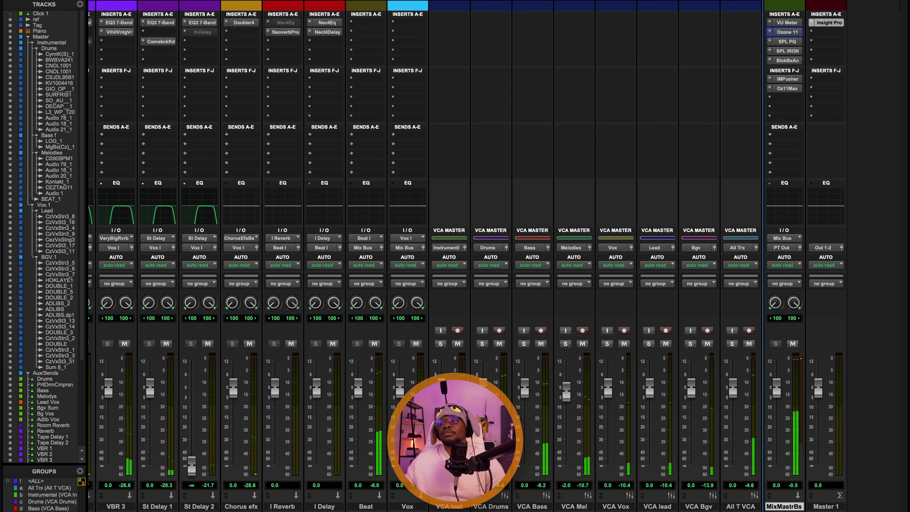
left_click(786, 41)
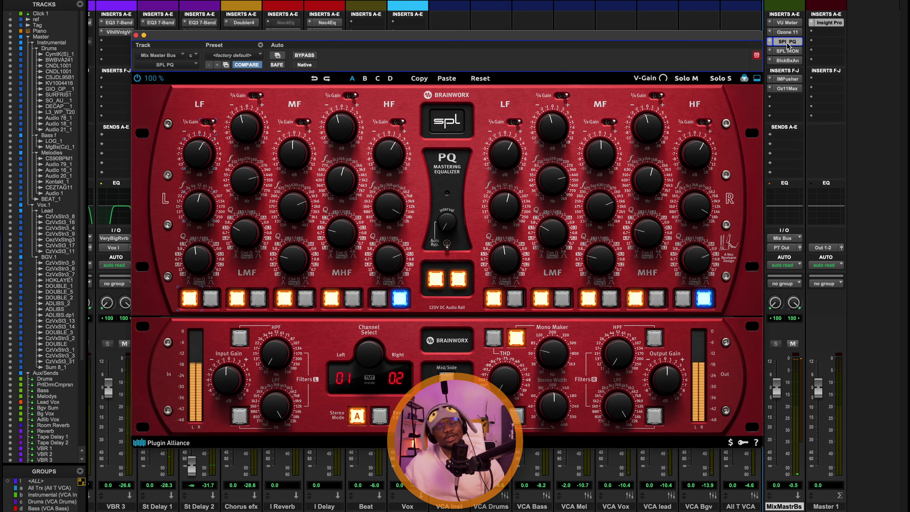
left_click_drag(350, 40, 333, 5)
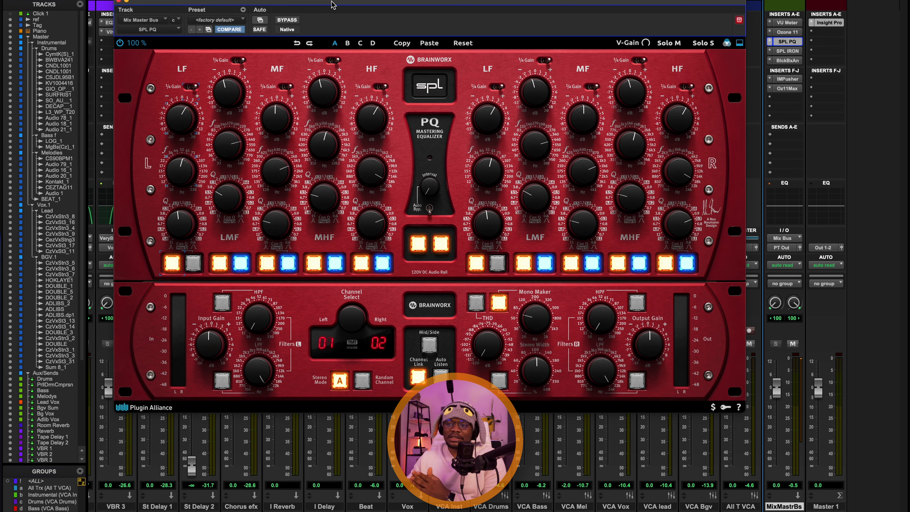
Play the mix and inspect the gain, frequency and Q settings of the SPL PQ's equalizer bands
key("space")
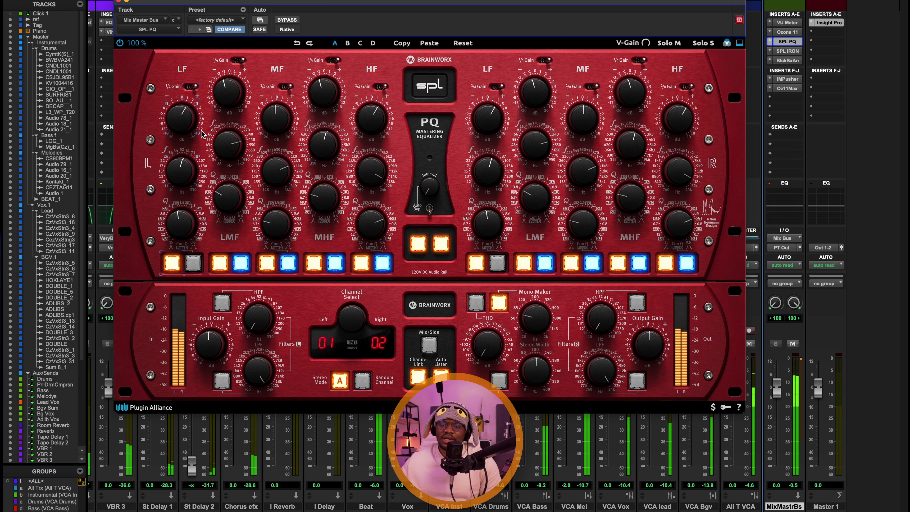
mouse_move(184, 114)
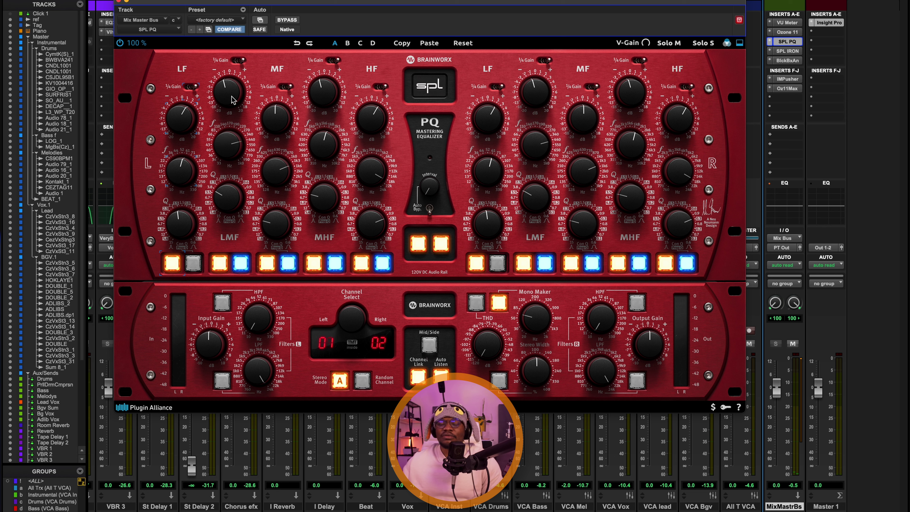
key("space")
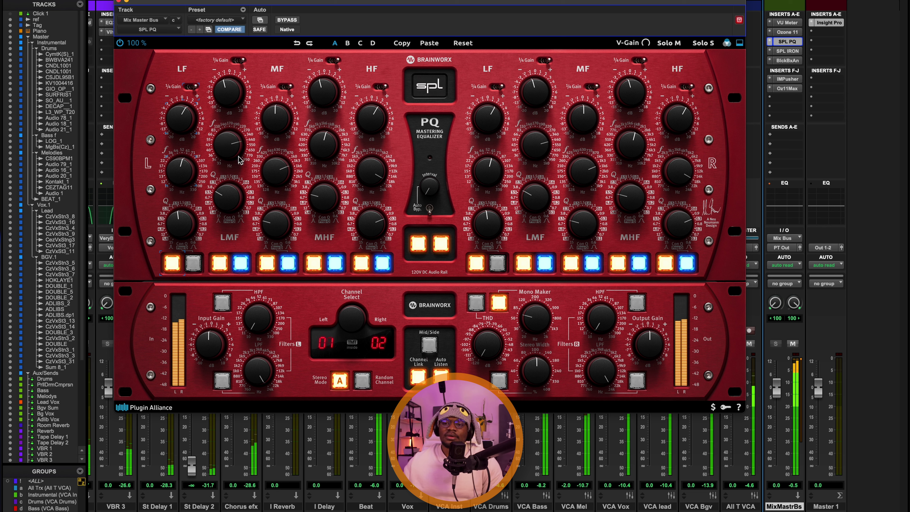
mouse_move(237, 145)
left_mouse_down()
mouse_move(224, 175)
mouse_move(230, 147)
left_mouse_up()
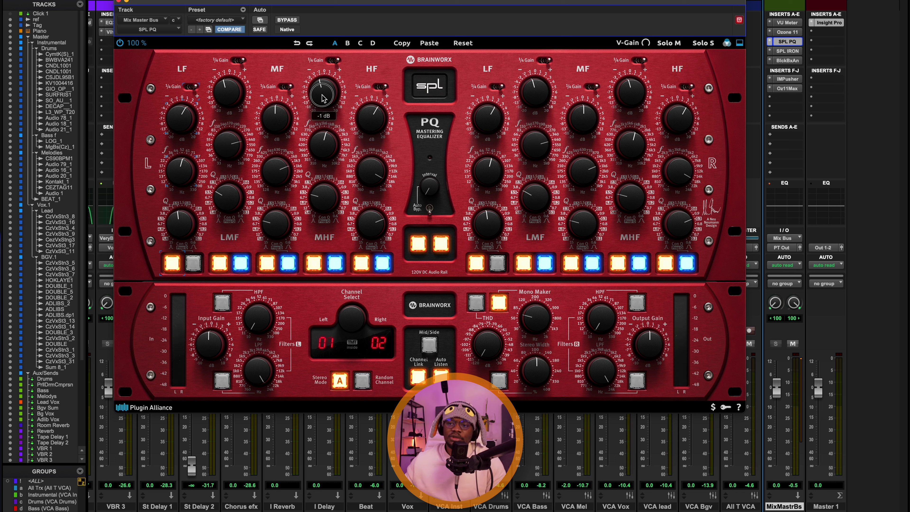
left_click_drag(323, 98, 324, 99)
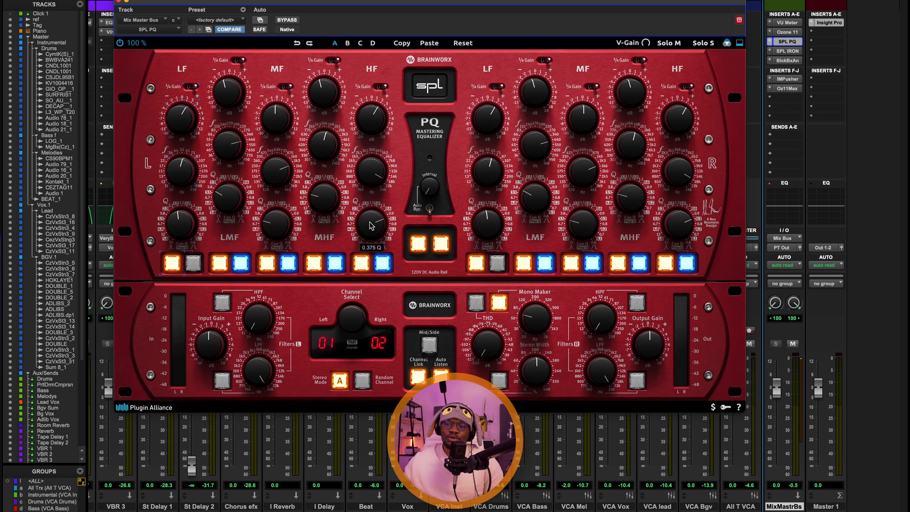
mouse_move(371, 225)
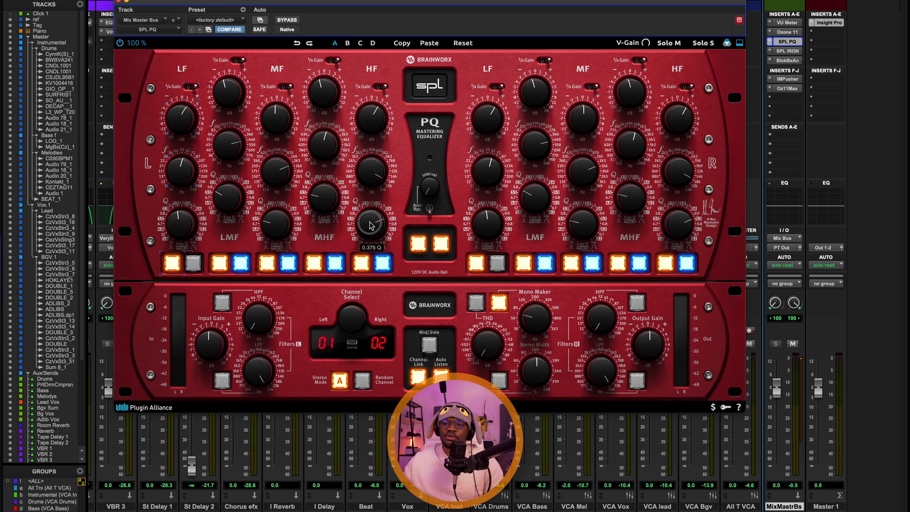
mouse_move(272, 225)
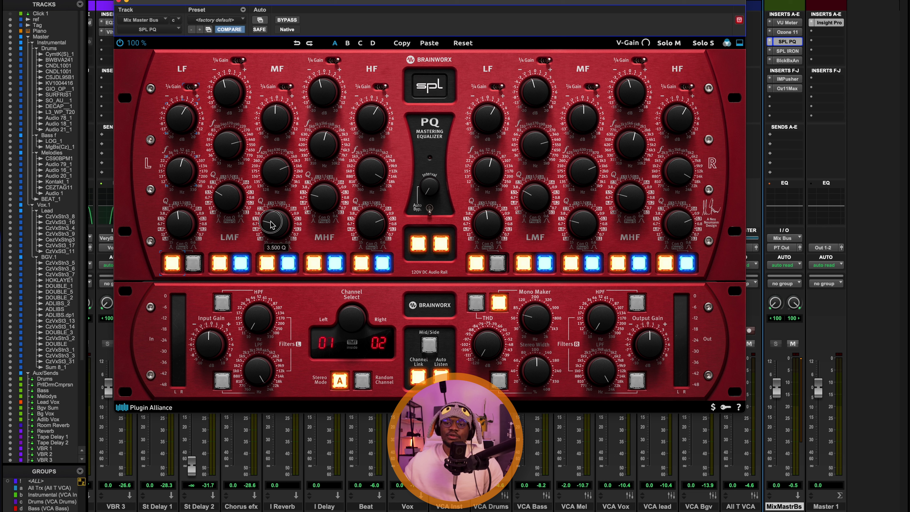
mouse_move(184, 223)
Compare the mix with SPL PQ bypassed and active during playback, leaving the equalizer active
left_click(310, 44)
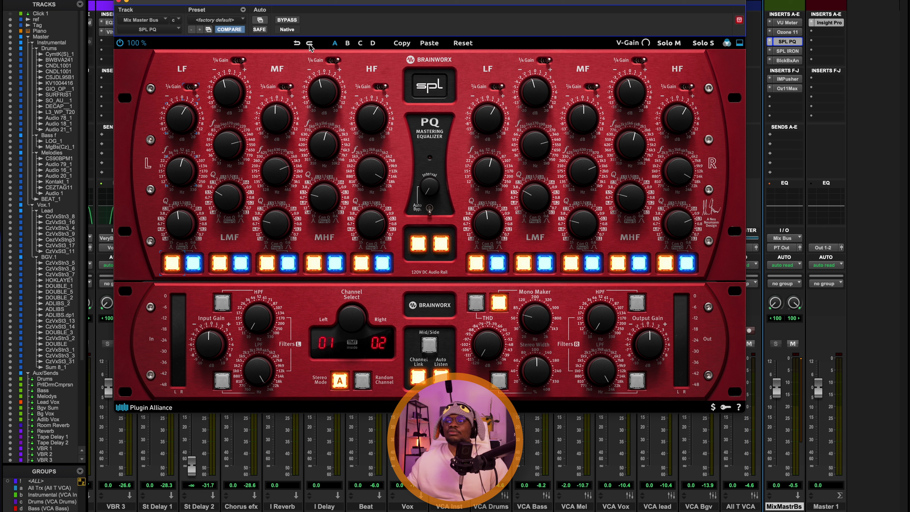
left_click(287, 19)
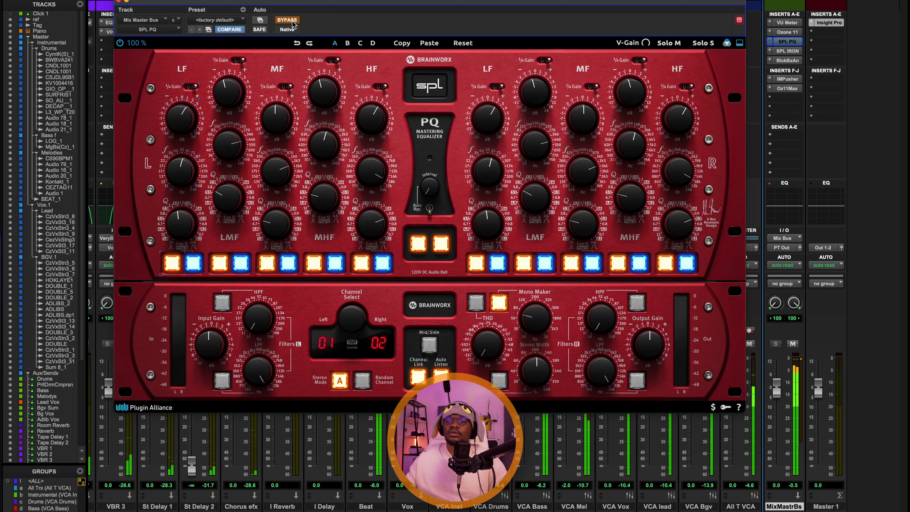
left_click(292, 23)
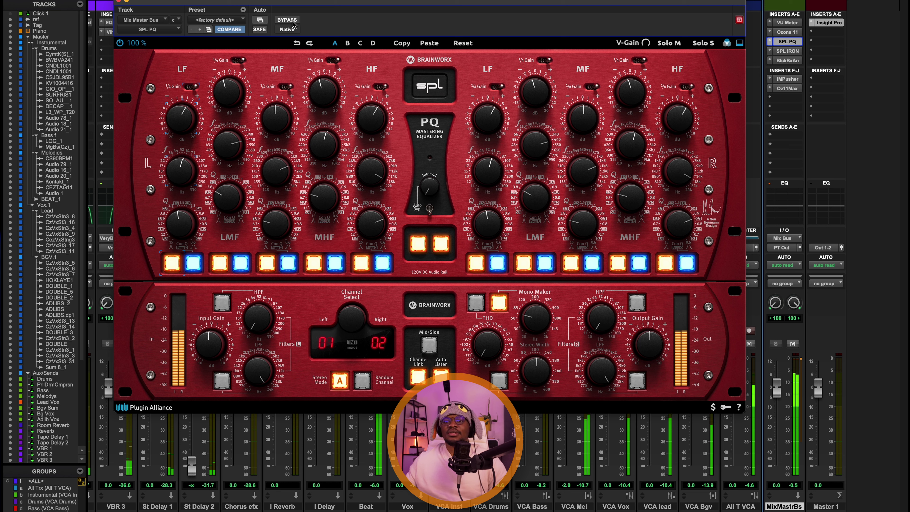
left_click(291, 20)
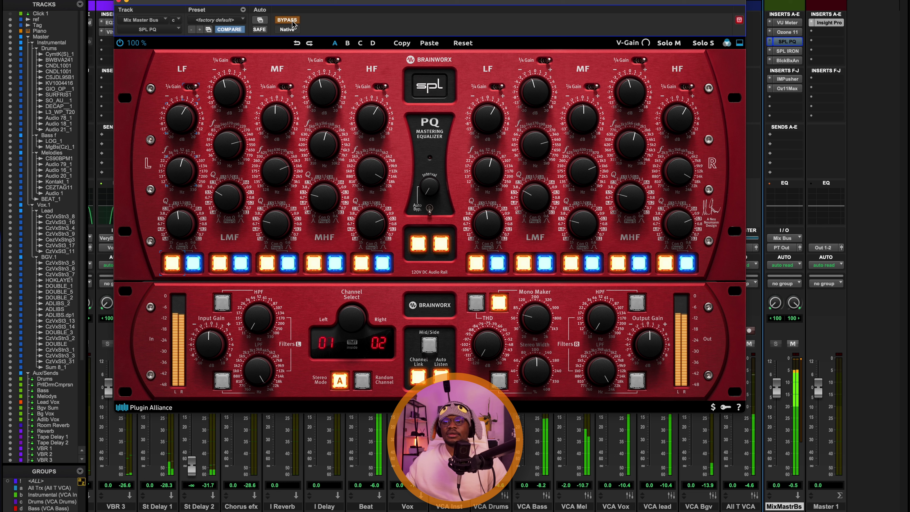
left_click(291, 20)
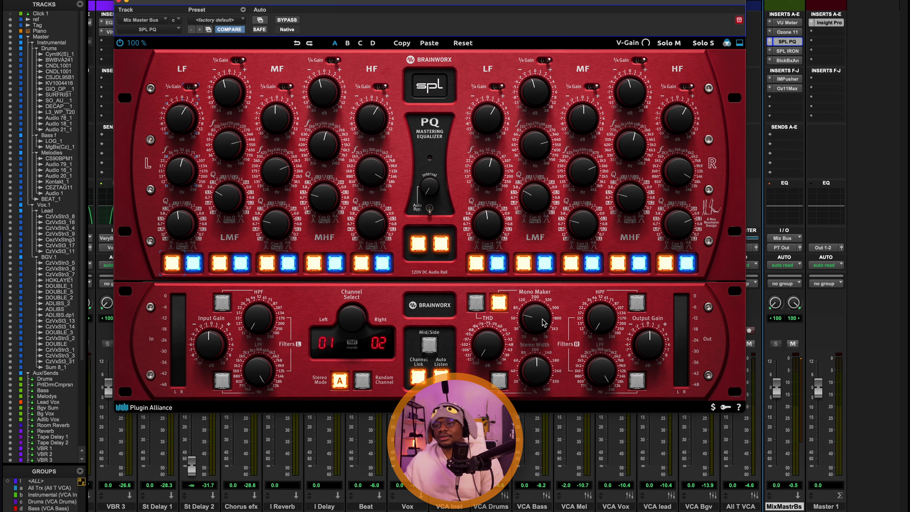
Close SPL PQ and open the SPL IRON compressor on the Mix Master Bus, positioning its window over the mixer
left_click(119, 2)
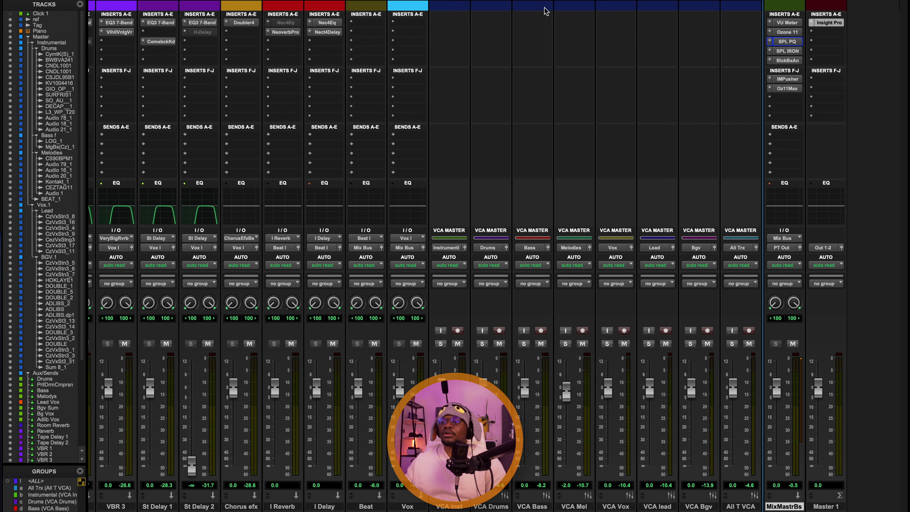
left_click(791, 51)
left_click_drag(457, 6, 464, 56)
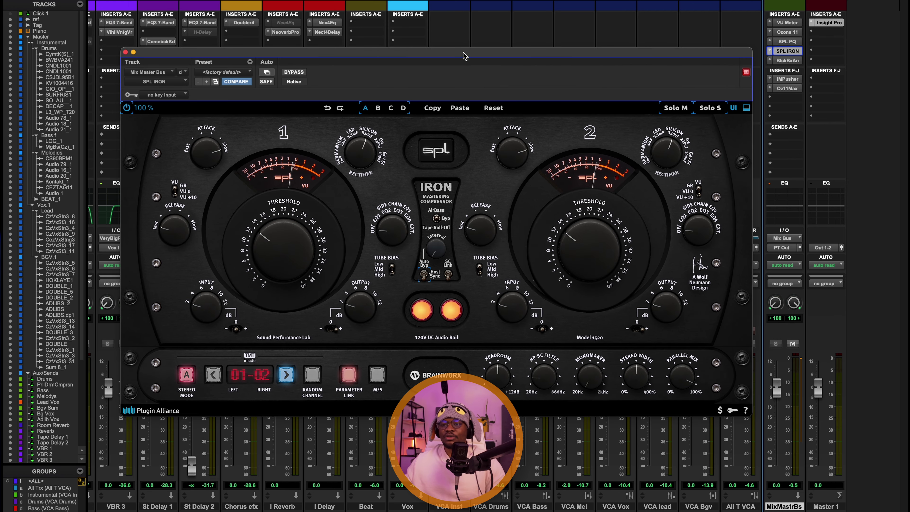
left_click_drag(464, 56, 471, 36)
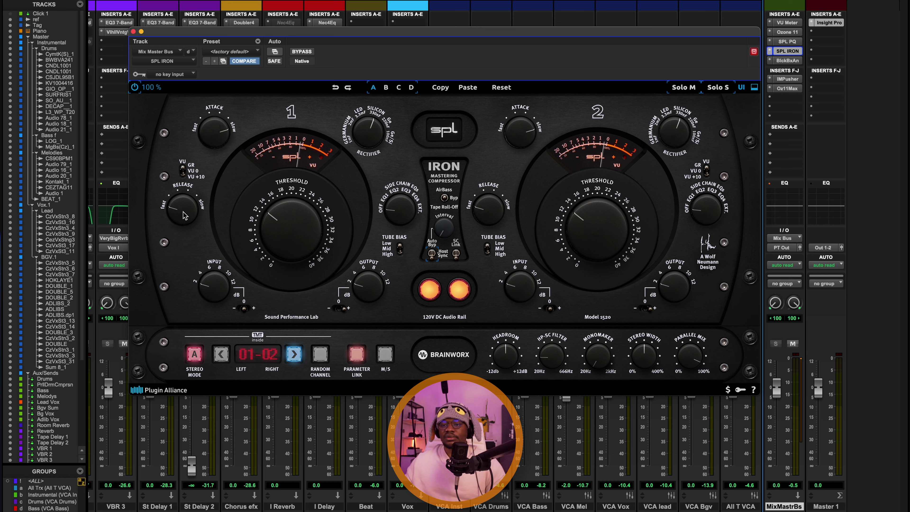
Audition the mix through SPL IRON while checking its meters and rectifier setting, and close the compressor
key("space")
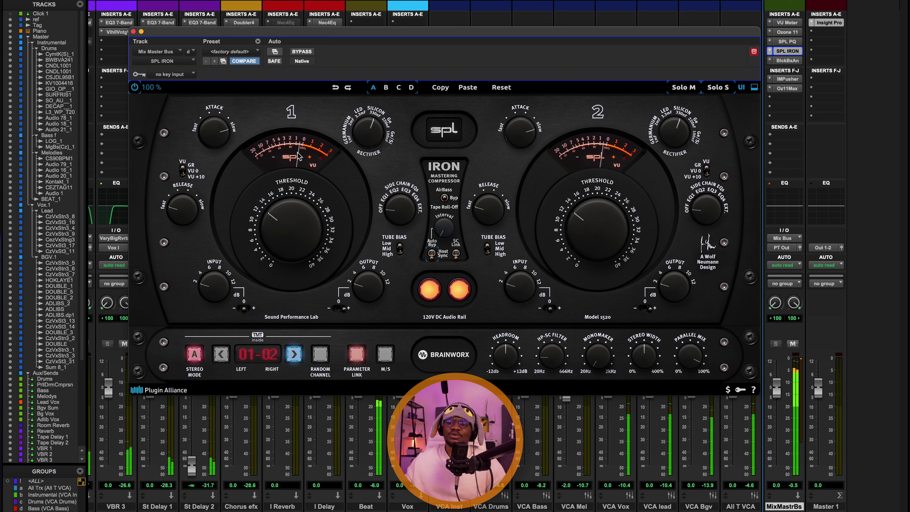
key("space")
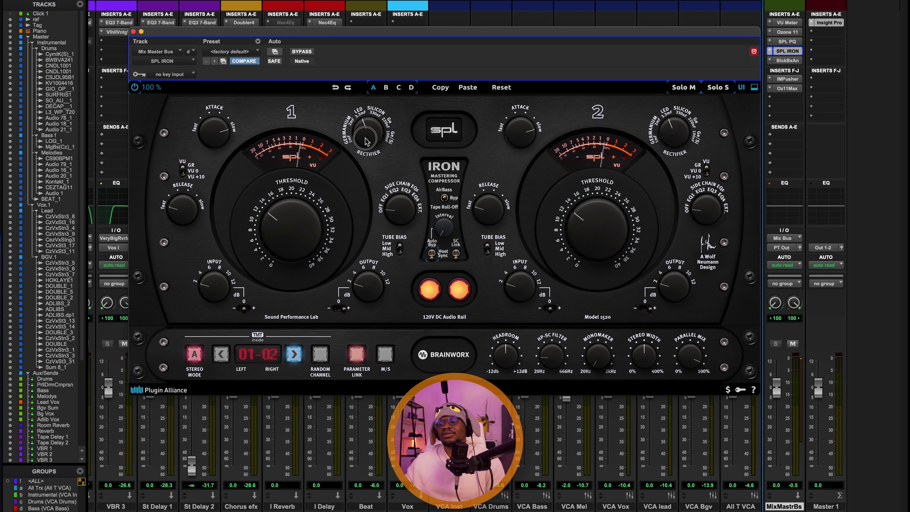
key("space")
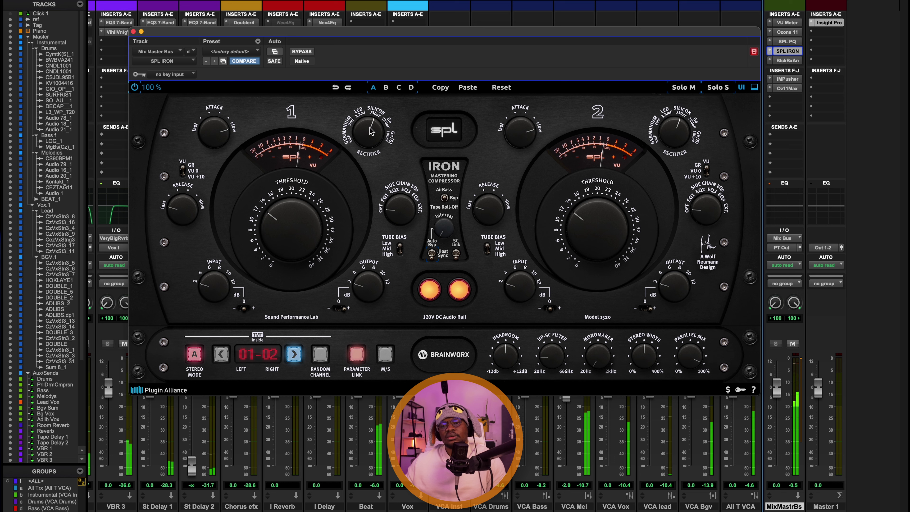
mouse_move(371, 127)
left_mouse_down()
mouse_move(365, 134)
mouse_move(368, 127)
left_mouse_up()
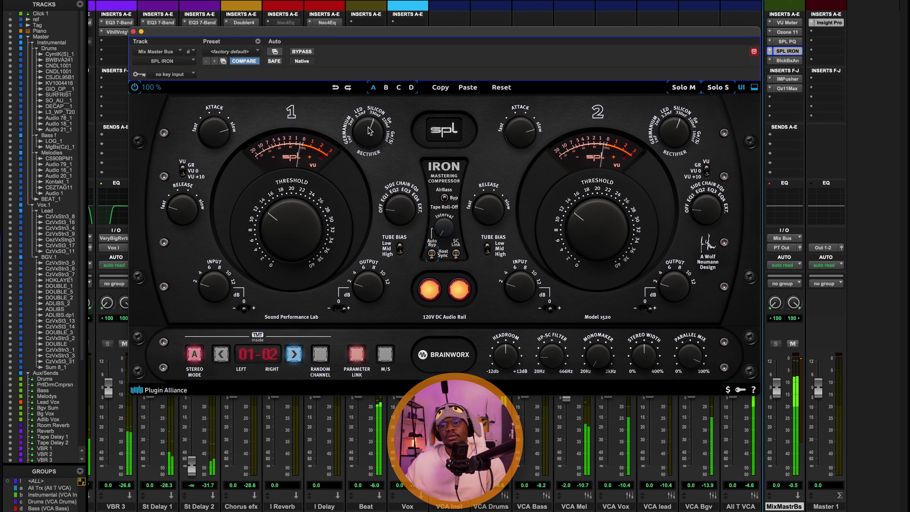
left_click(371, 131)
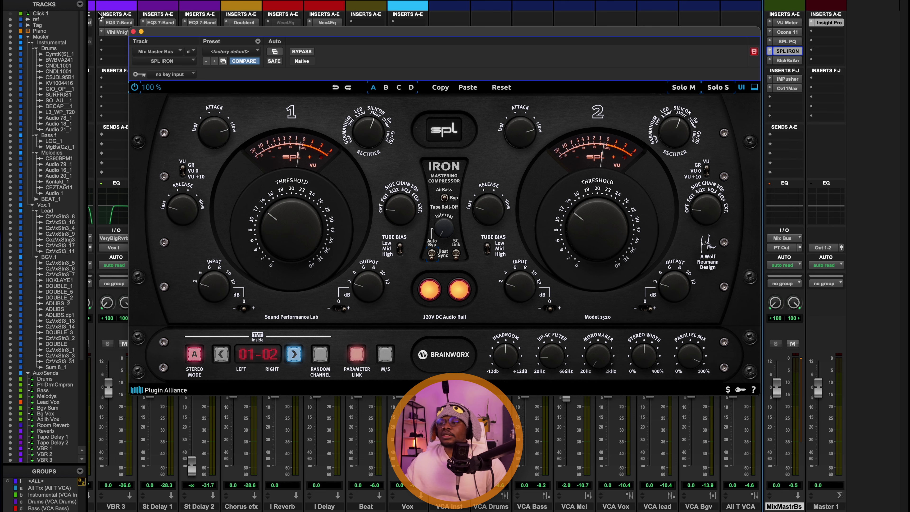
left_click(133, 31)
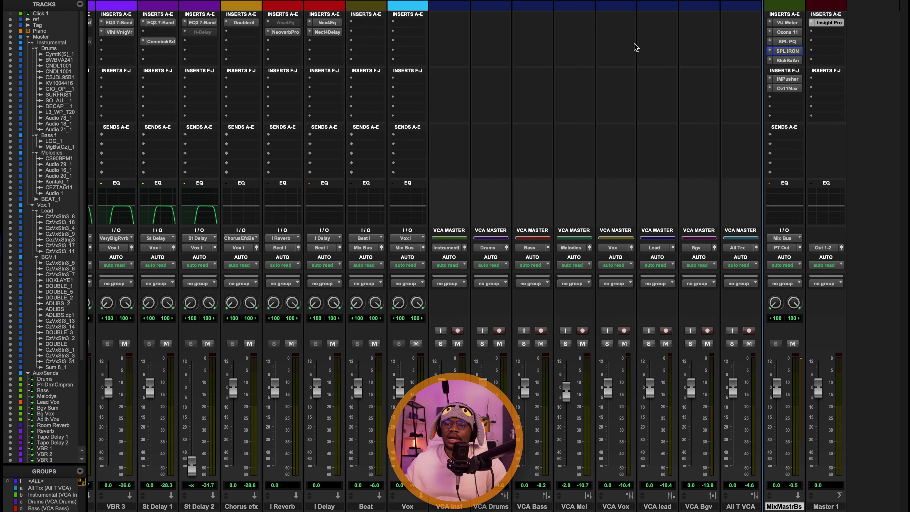
Open Black Box HG-2 on the Mix Master Bus and audition different Pentode and Triode amounts during playback, restoring both knobs
left_click(793, 61)
left_click_drag(414, 33, 444, 93)
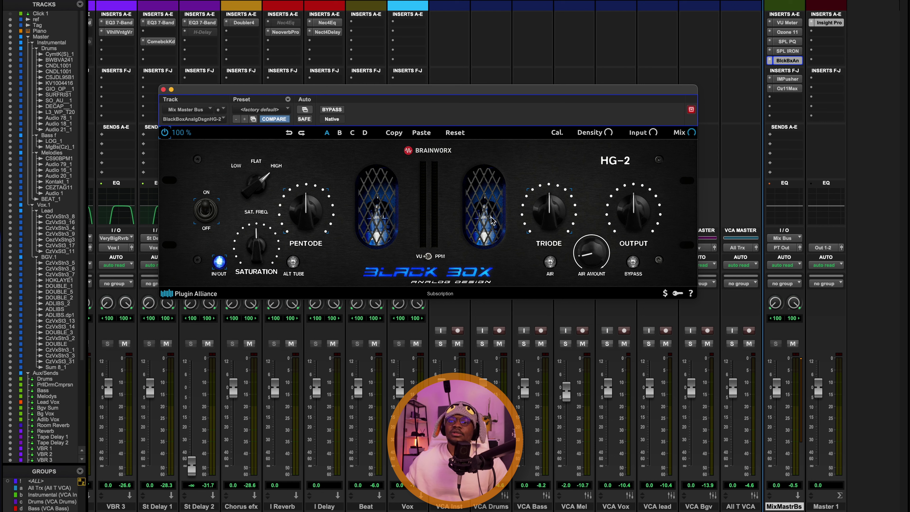
key("space")
left_click_drag(327, 207, 308, 64)
left_click_drag(549, 212, 507, 209)
left_click(301, 212, "alt")
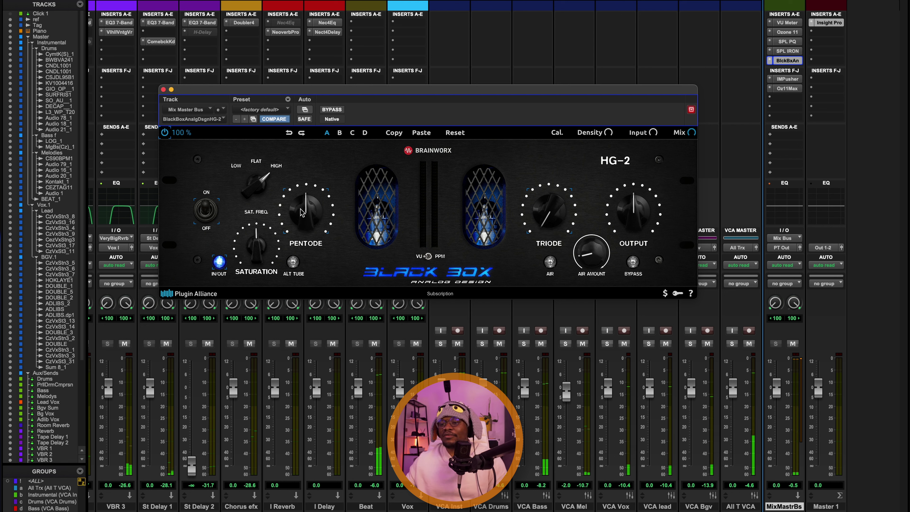
left_click_drag(544, 222, 545, 172)
Reposition the Black Box HG-2 window, toggle its Air switch on and back off, and close the plug-in
left_click_drag(429, 89, 457, 85)
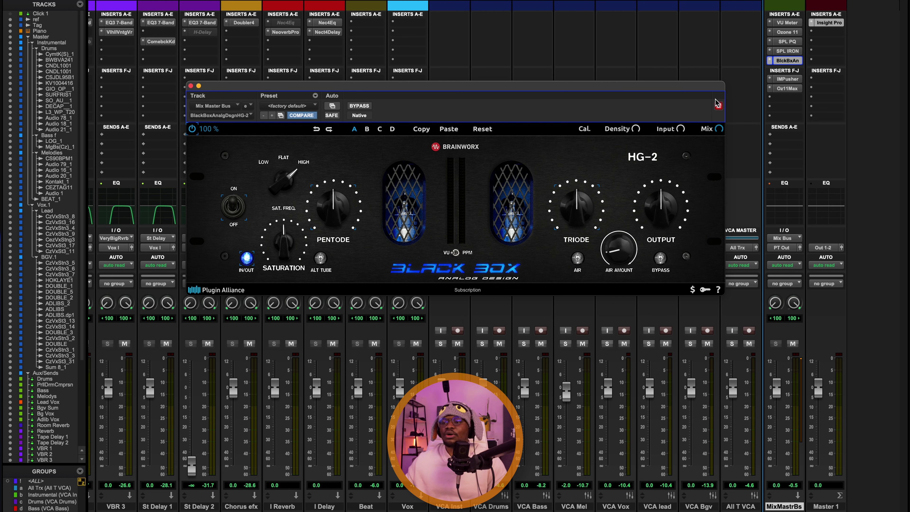
left_click(577, 258)
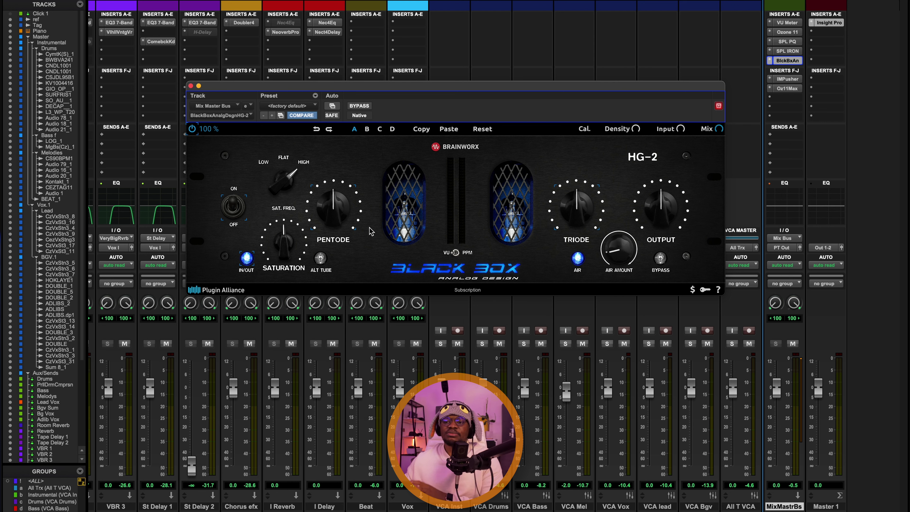
left_click(578, 258)
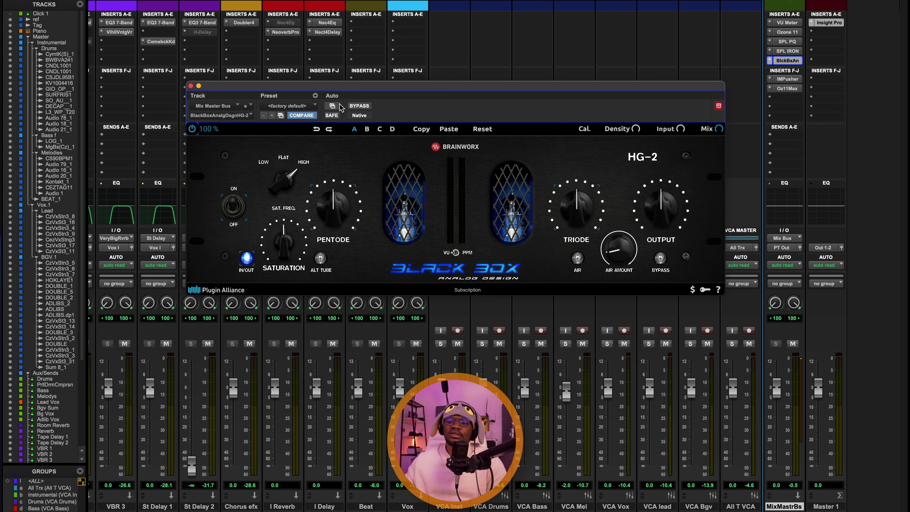
left_click(190, 86)
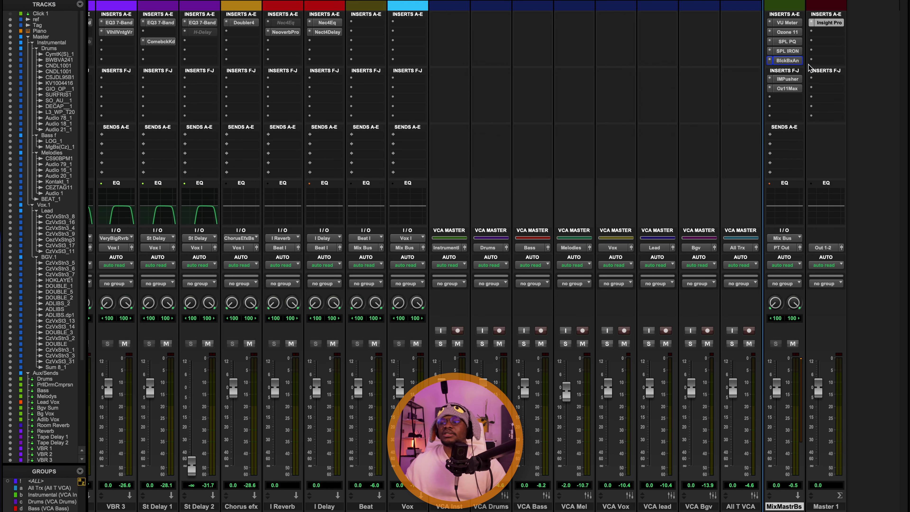
Open Infected Mushroom Pusher on the Mix Master Bus and view the Low control's note and frequency choices, keeping D1
left_click(787, 79)
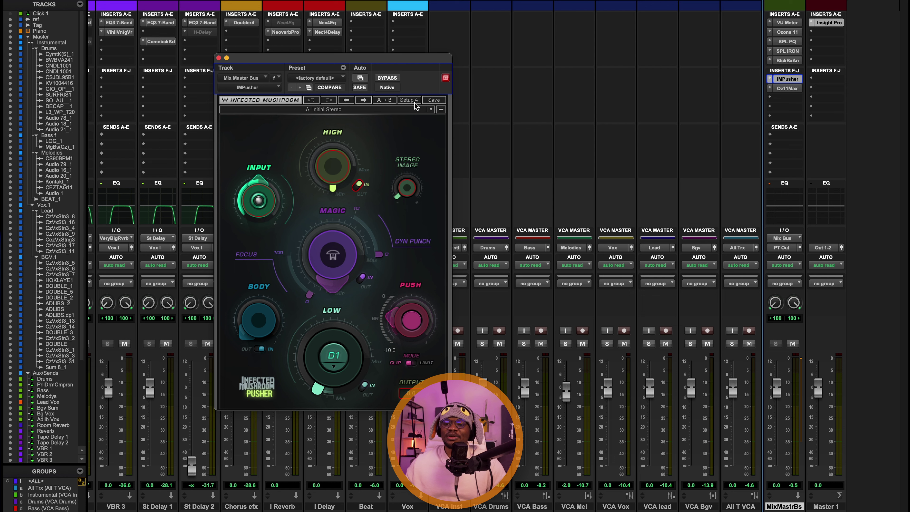
mouse_move(323, 393)
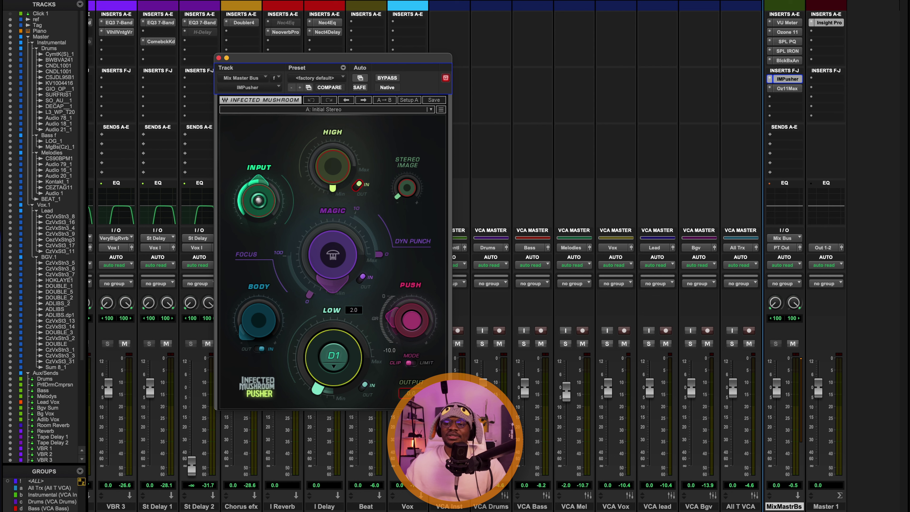
left_click(333, 355)
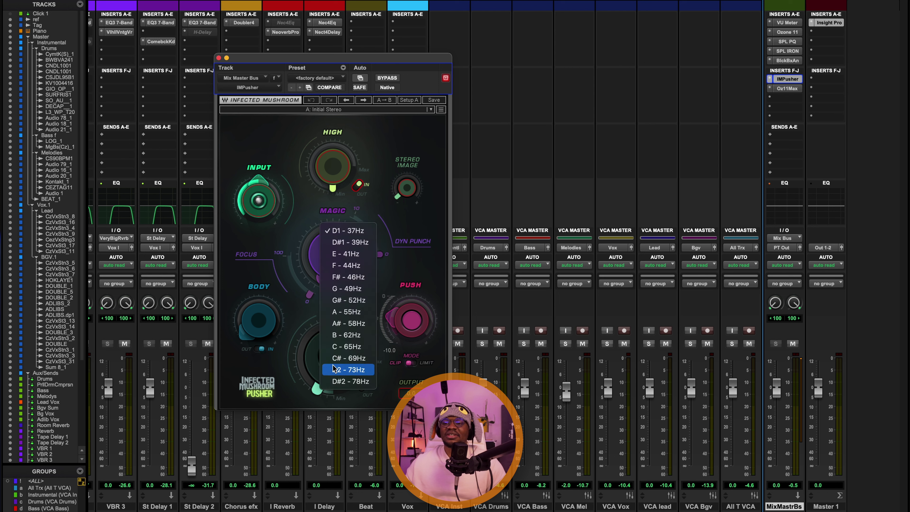
left_click(290, 252)
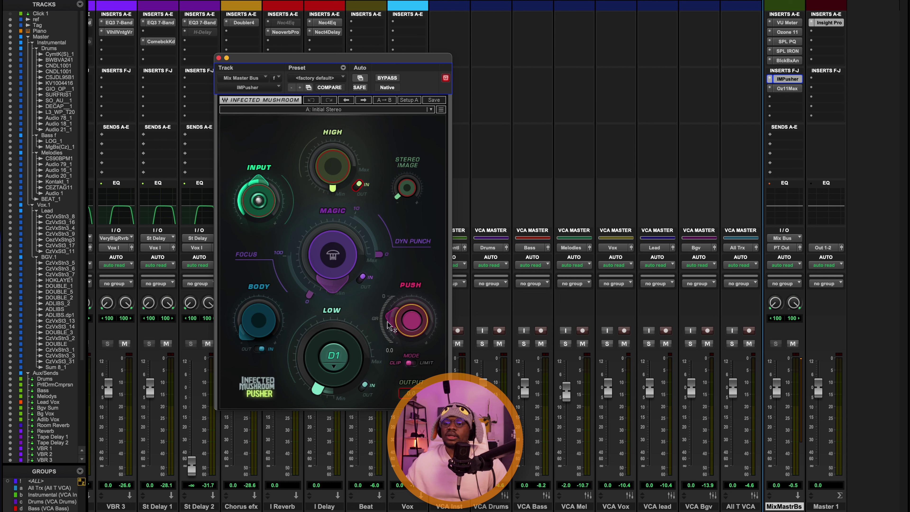
Check Pusher's Push amount, audition the mix through it, and close the plug-in
mouse_move(390, 325)
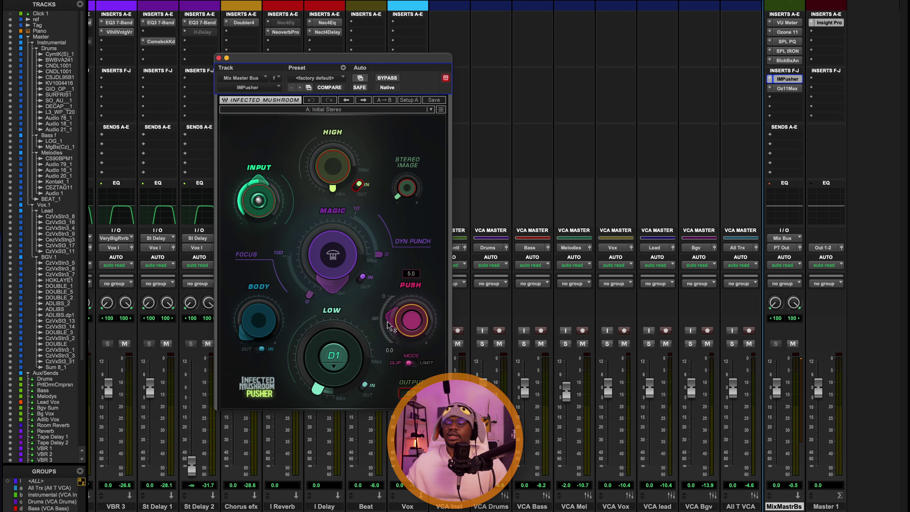
key("space")
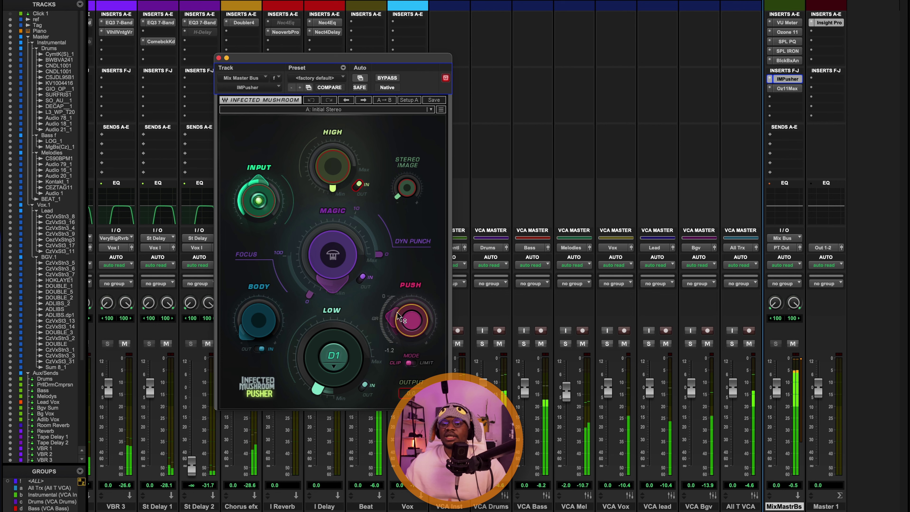
left_click_drag(230, 58, 267, 33)
left_click(257, 34)
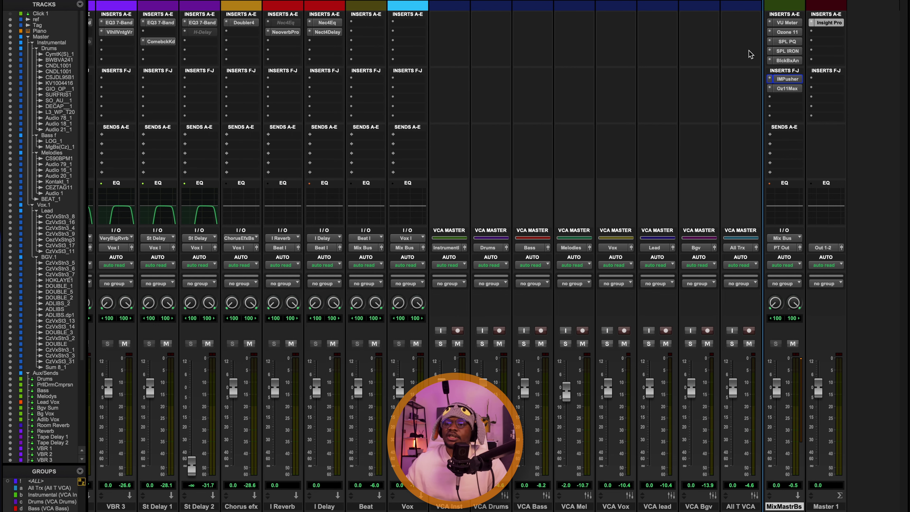
Open the Ozone 11 Maximizer on the Mix Master Bus, move its window over the mixer, and set Character to 5.41
left_click(786, 89)
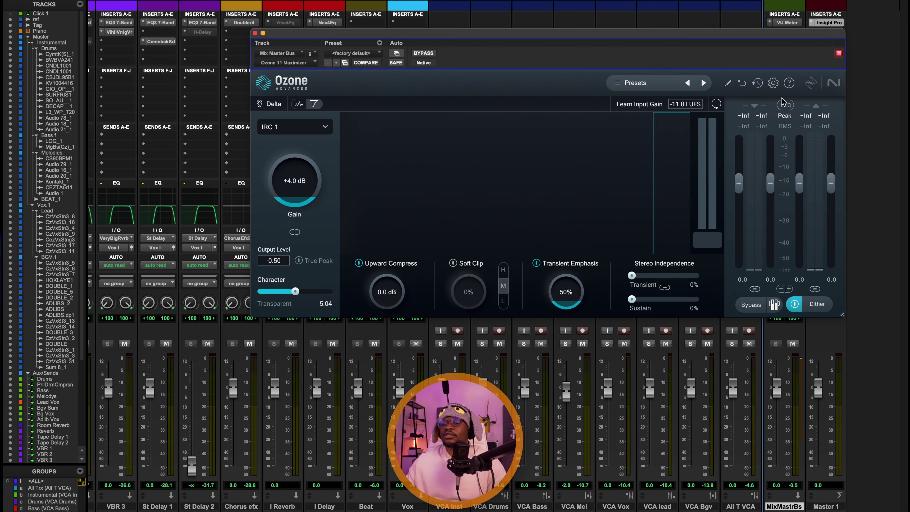
left_click_drag(607, 39, 481, 66)
left_click_drag(169, 318, 172, 318)
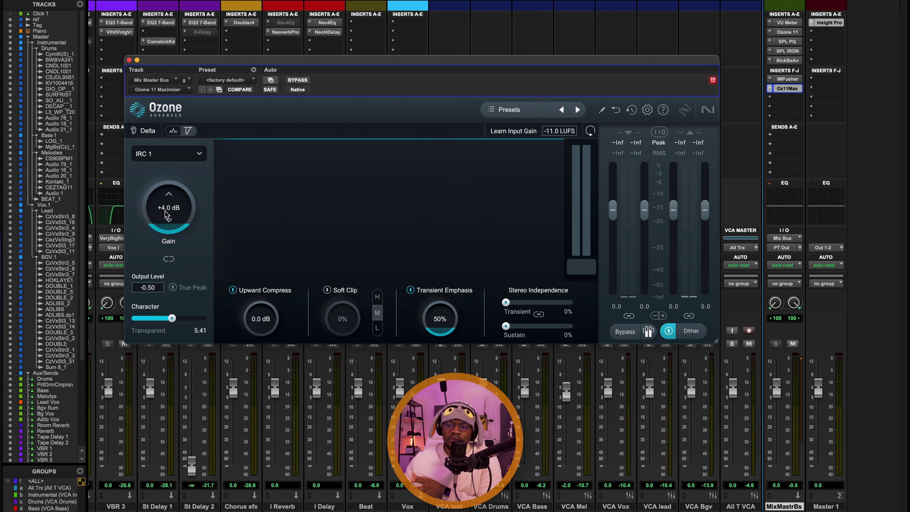
Examine the Maximizer's Soft Clip and dither options, leaving Soft Clip off, and play the mix through the limiter
left_click(327, 290)
left_click(328, 290)
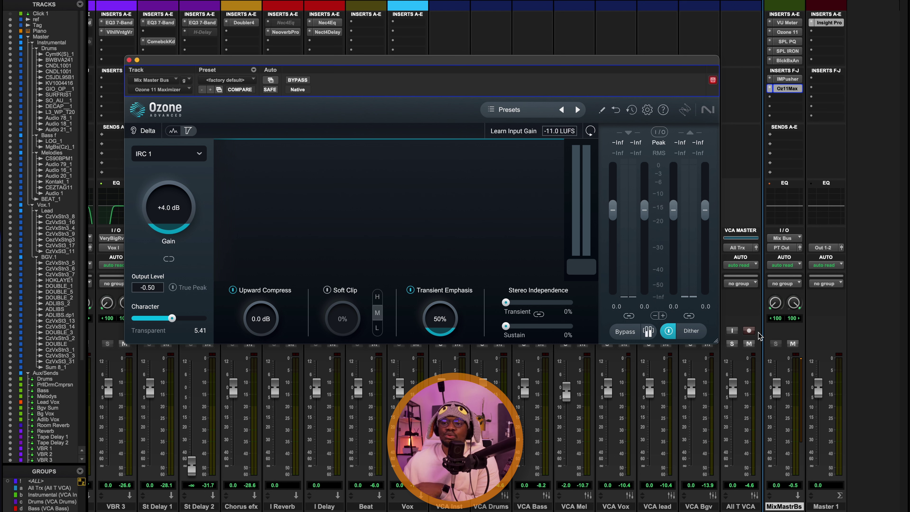
left_click(692, 331)
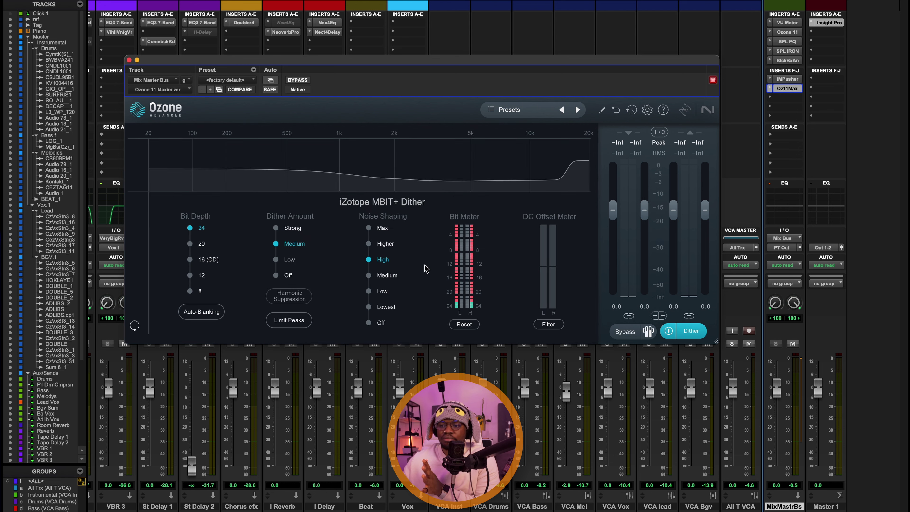
left_click(691, 331)
key("space")
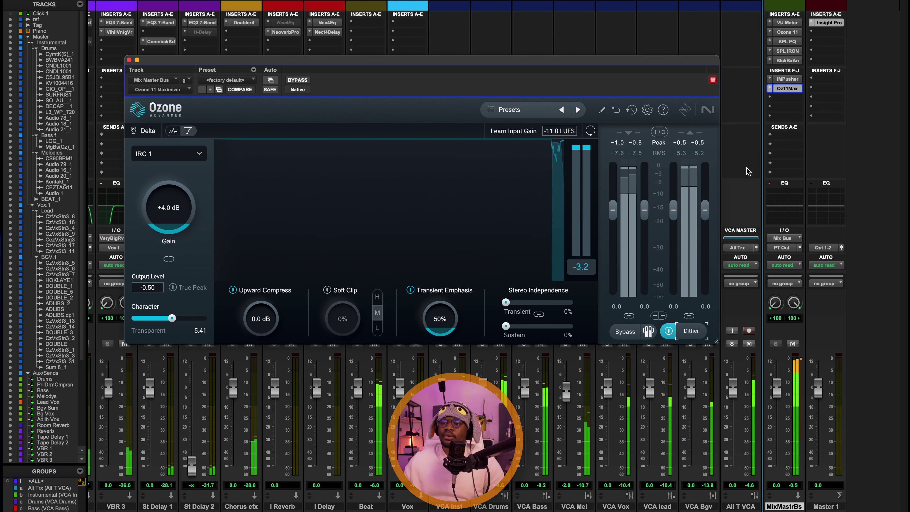